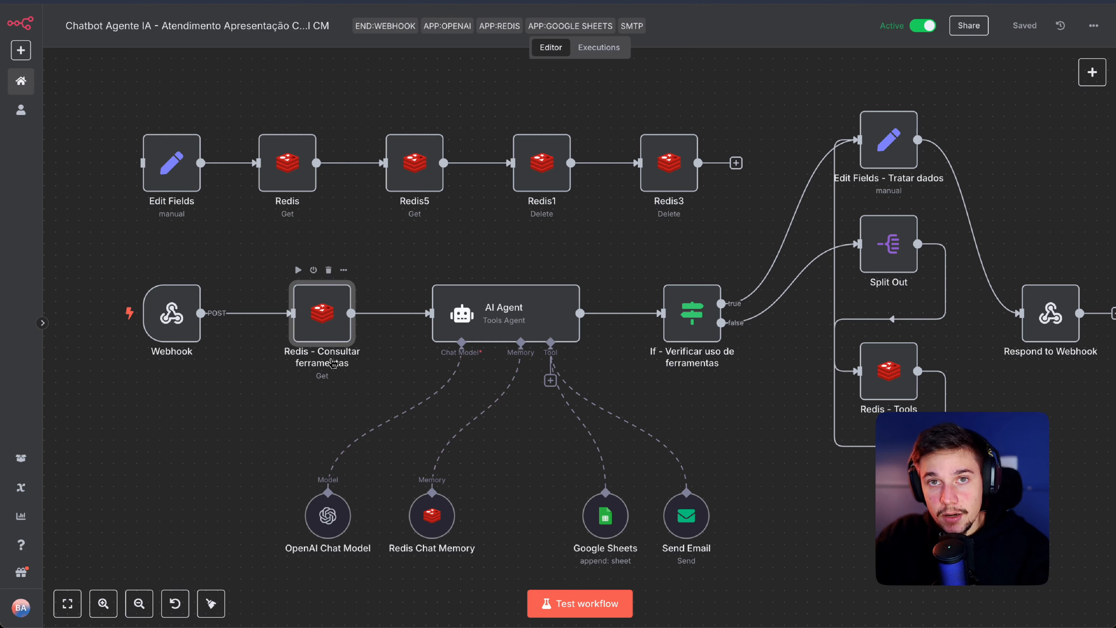
Step: Inspect the AI Agent, Google Sheets, Send Email and Redis nodes in the n8n workflow
{"action": "left_click", "coordinate": [520, 327]}
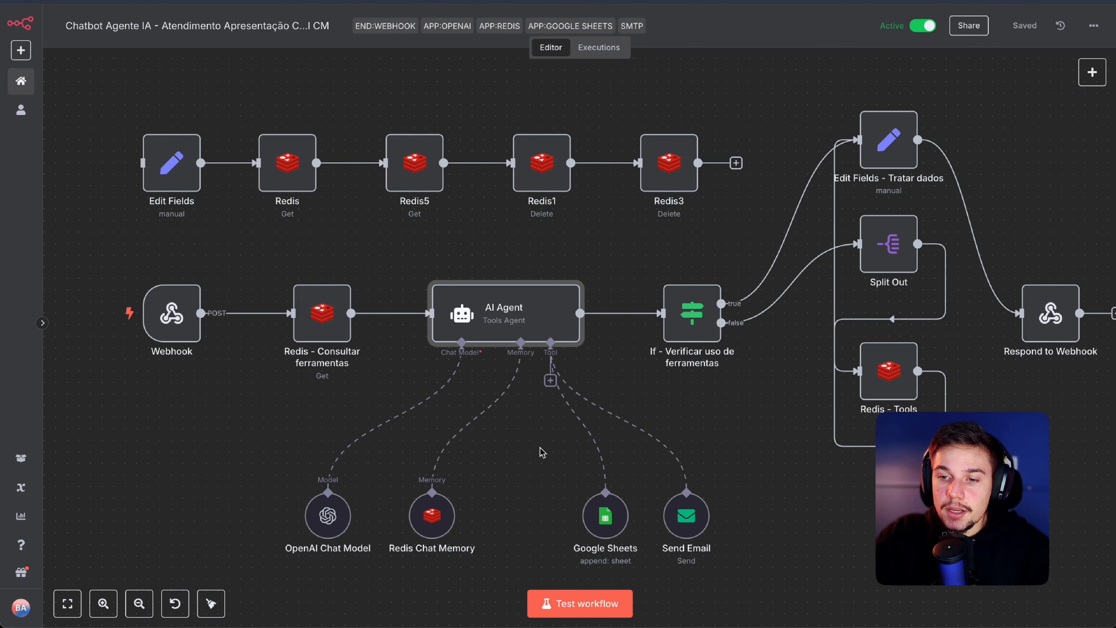
{"action": "mouse_move", "coordinate": [603, 525]}
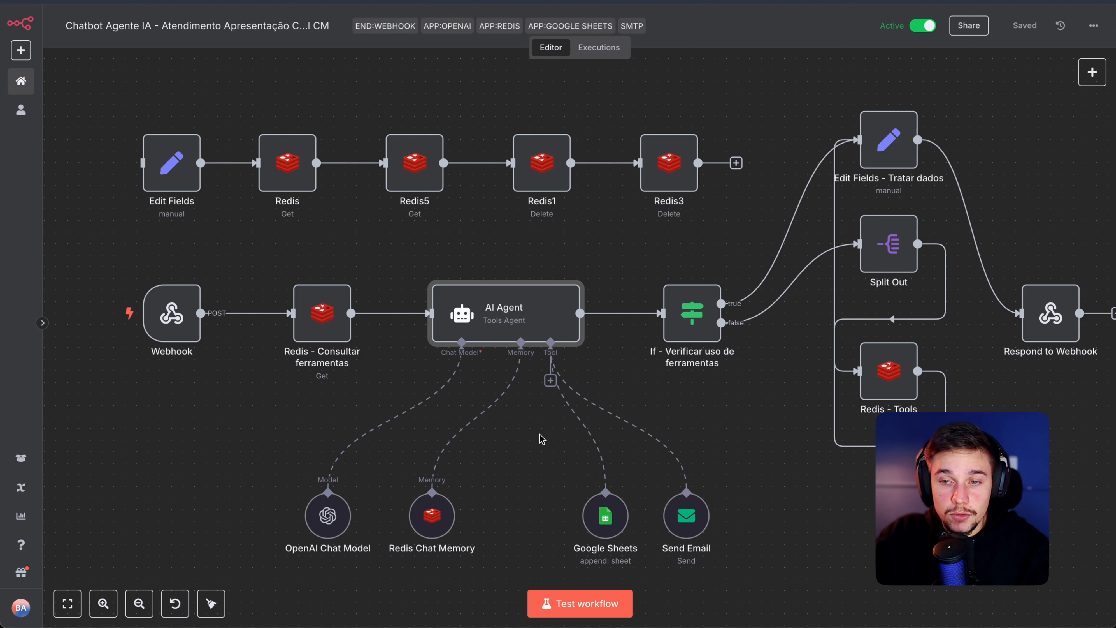
{"action": "left_click", "coordinate": [611, 520]}
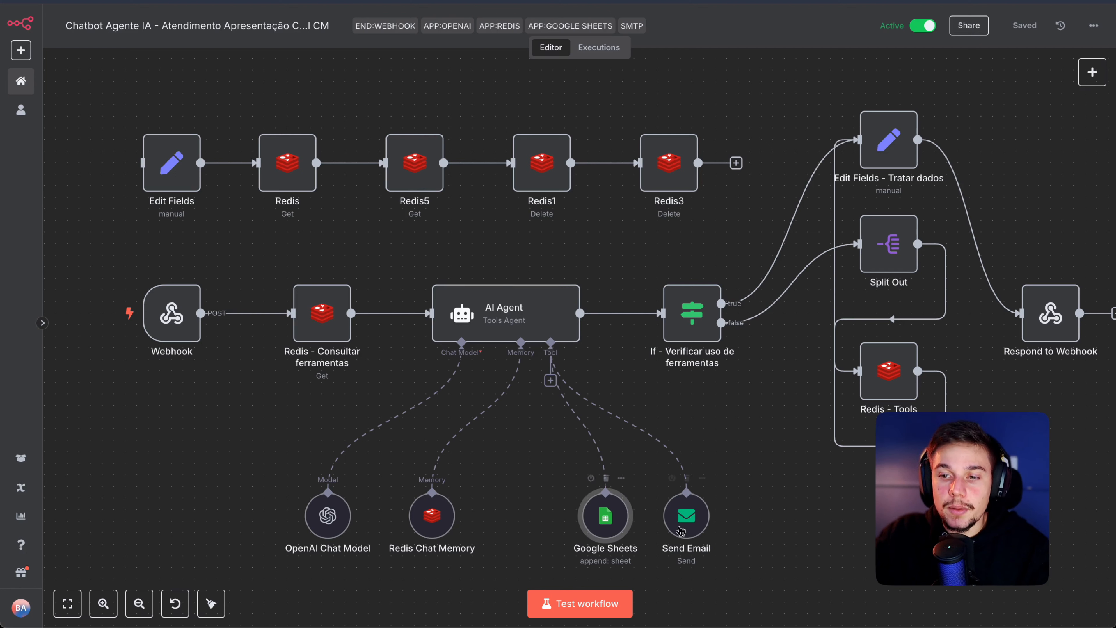
{"action": "left_click", "coordinate": [681, 531]}
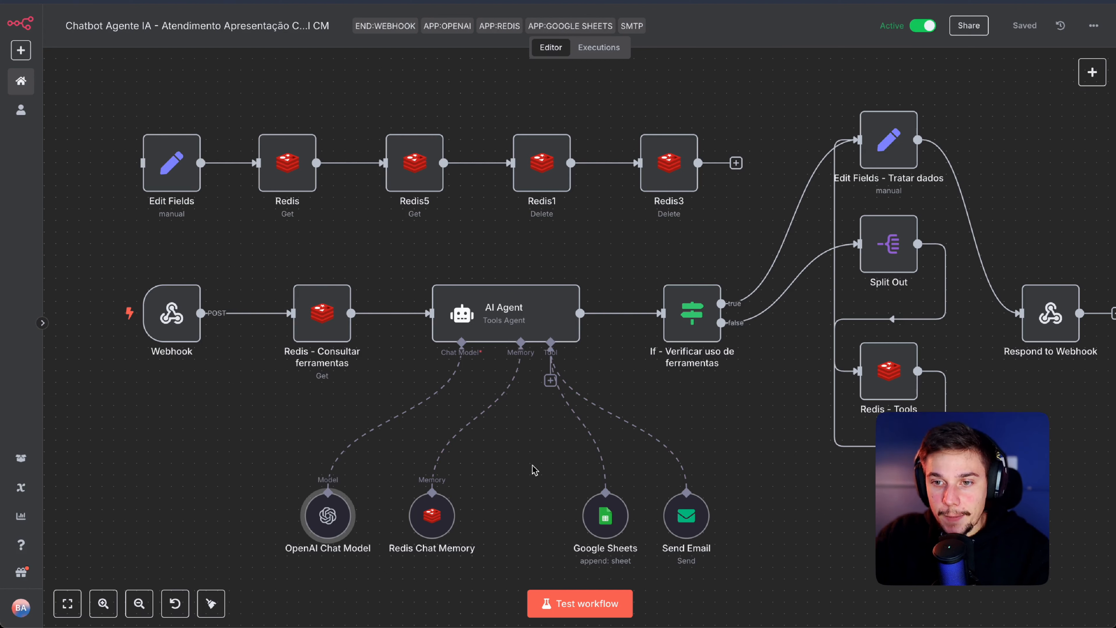
{"action": "scroll", "coordinate": [748, 326], "scroll_direction": "right", "scroll_amount": 3}
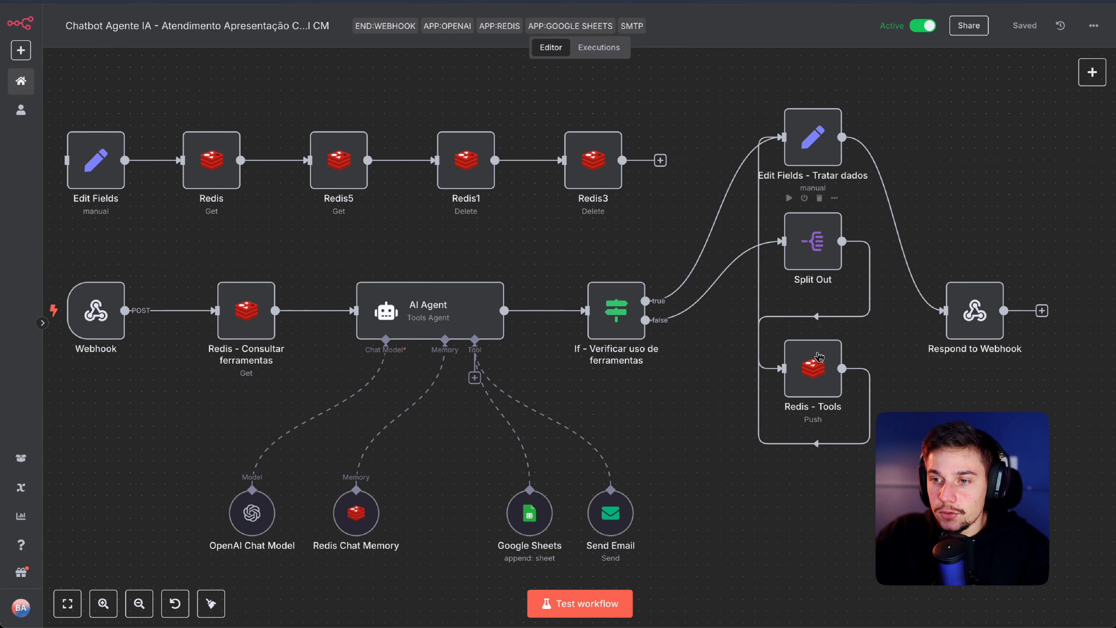
{"action": "left_click", "coordinate": [820, 356]}
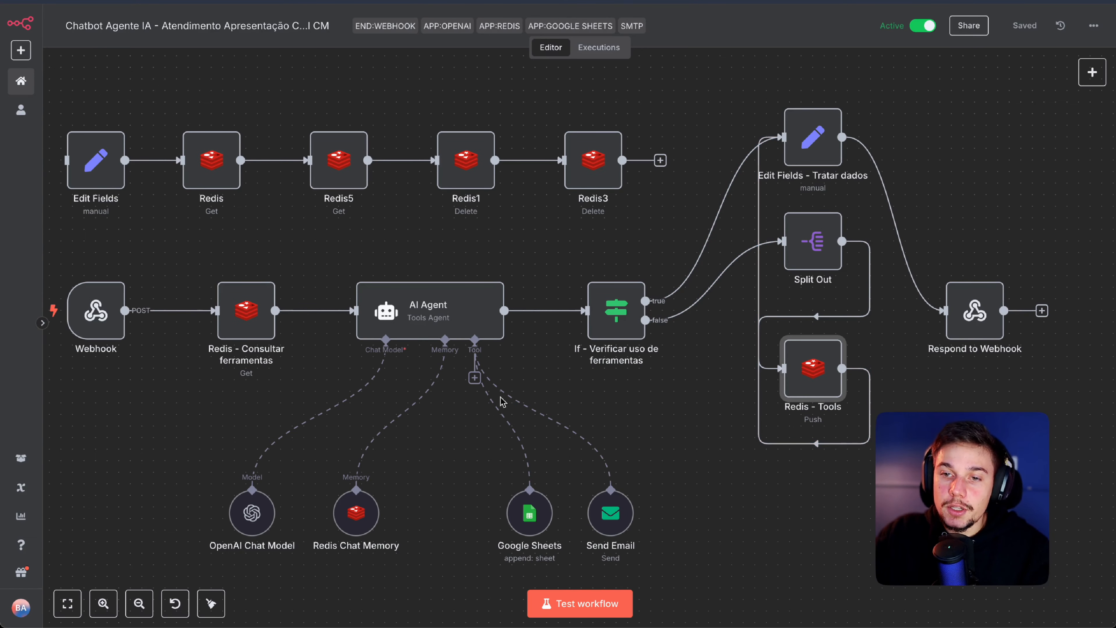
{"action": "scroll", "coordinate": [260, 388], "scroll_direction": "left", "scroll_amount": 1}
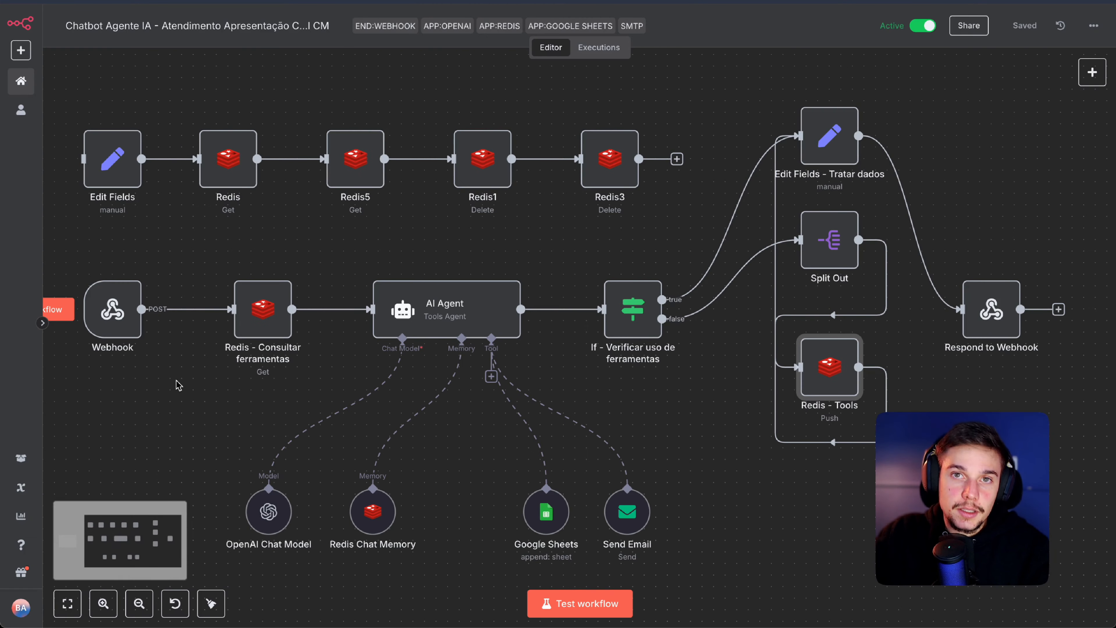
{"action": "left_click", "coordinate": [259, 332]}
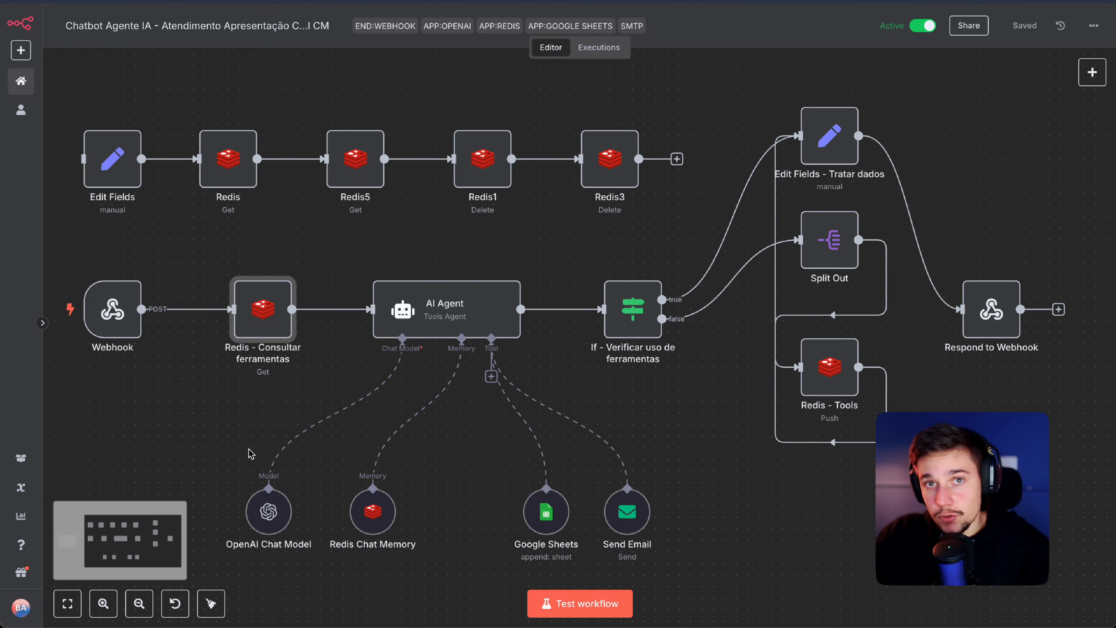
{"action": "left_click", "coordinate": [441, 328]}
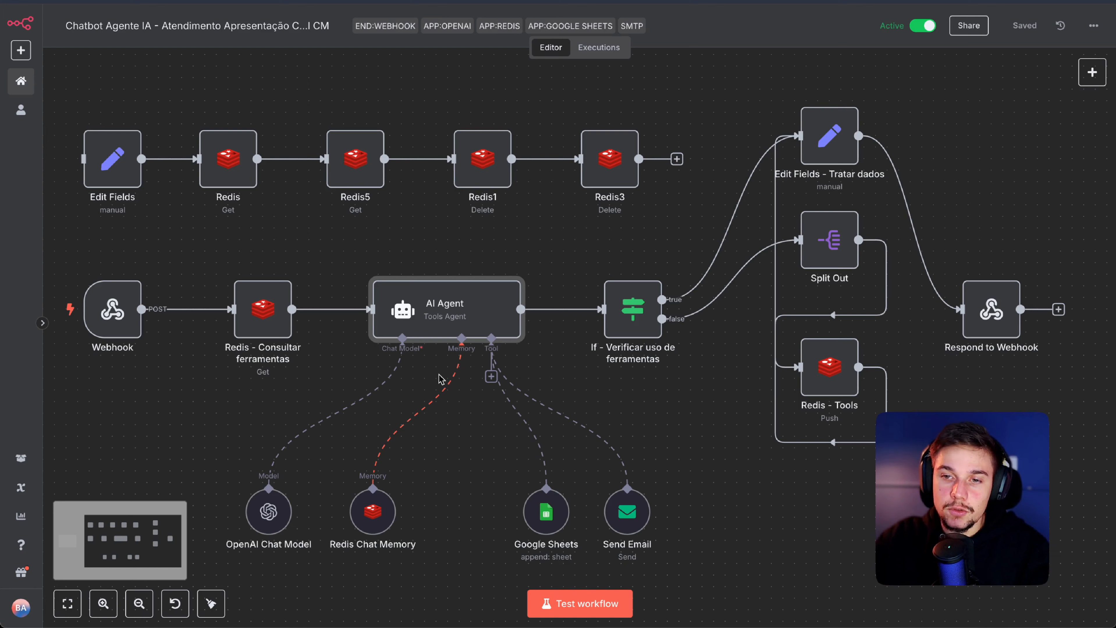
{"action": "left_click_drag", "start_coordinate": [614, 245], "coordinate": [633, 247]}
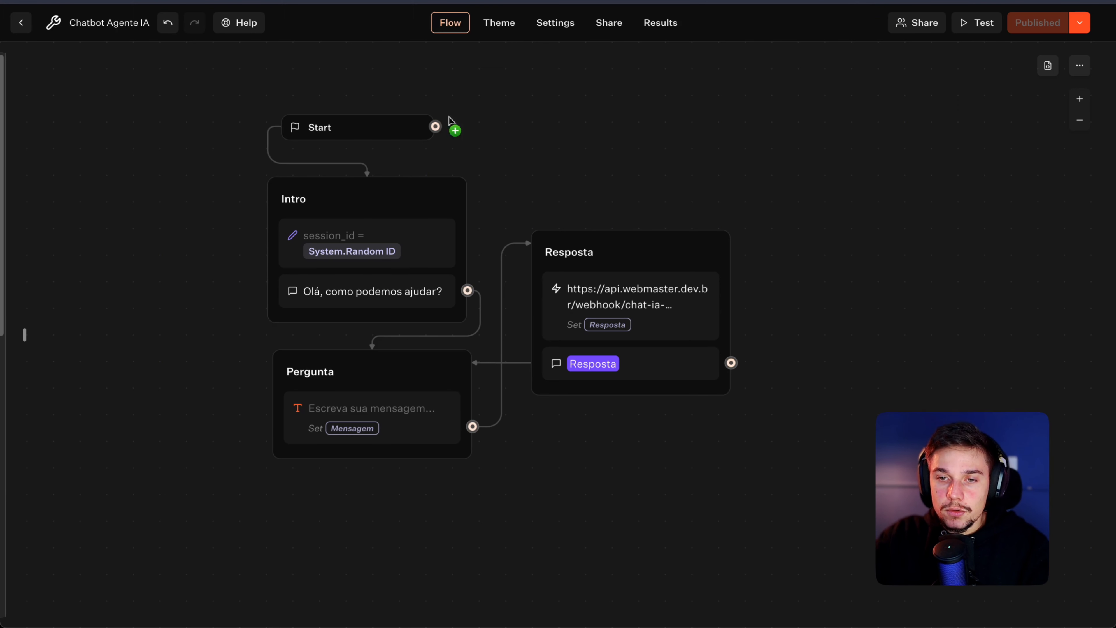
Step: Review the session_id variable in Typebot's Intro group, undoing an accidental deletion of the group
{"action": "scroll", "coordinate": [561, 115], "scroll_direction": "up", "scroll_amount": 1}
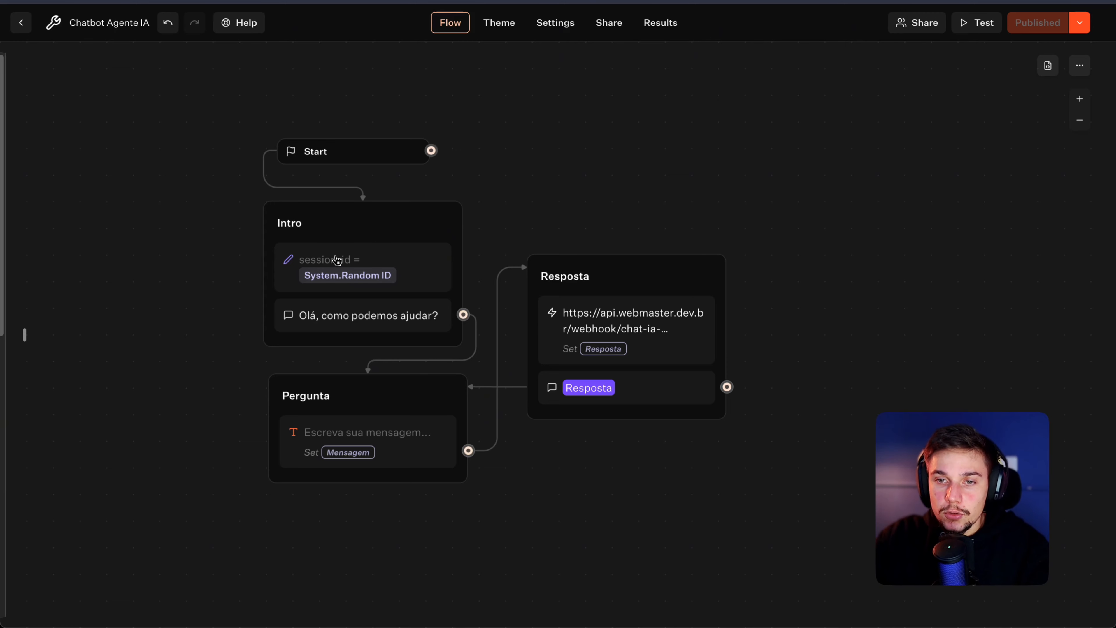
{"action": "left_click", "coordinate": [313, 262]}
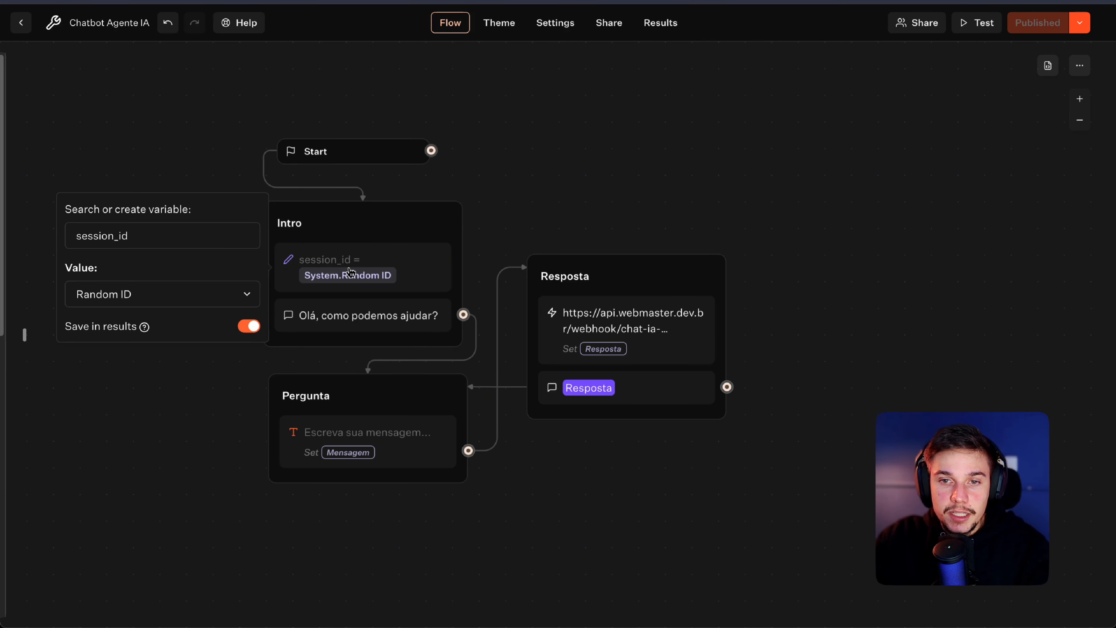
{"action": "mouse_move", "coordinate": [13, 264]}
{"action": "scroll", "coordinate": [66, 409], "scroll_direction": "down", "scroll_amount": 1}
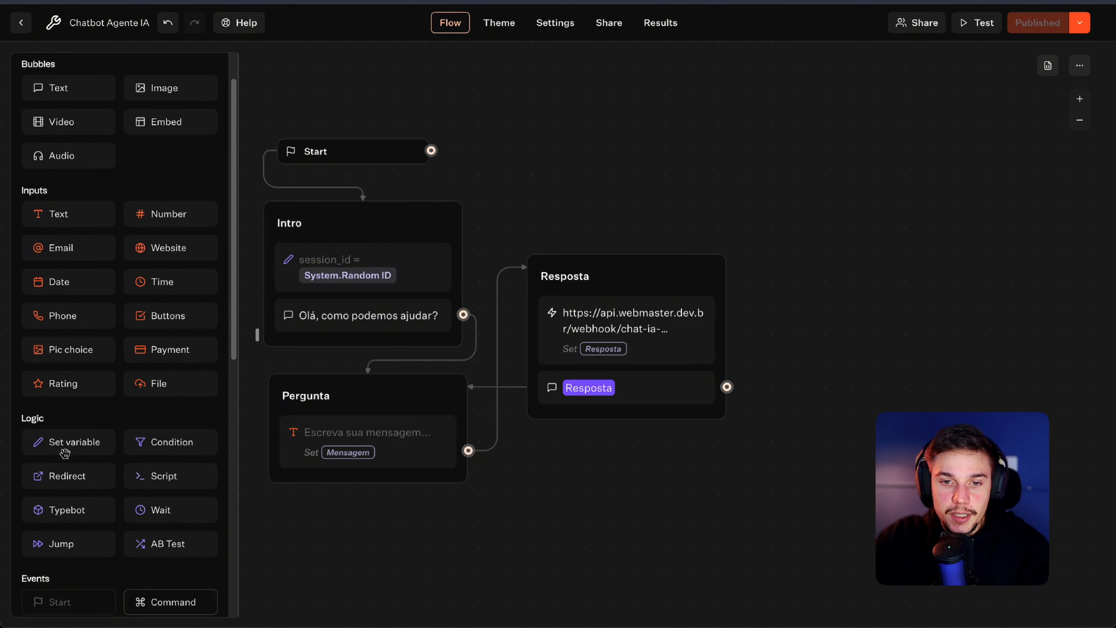
{"action": "left_click_drag", "start_coordinate": [68, 409], "coordinate": [348, 260]}
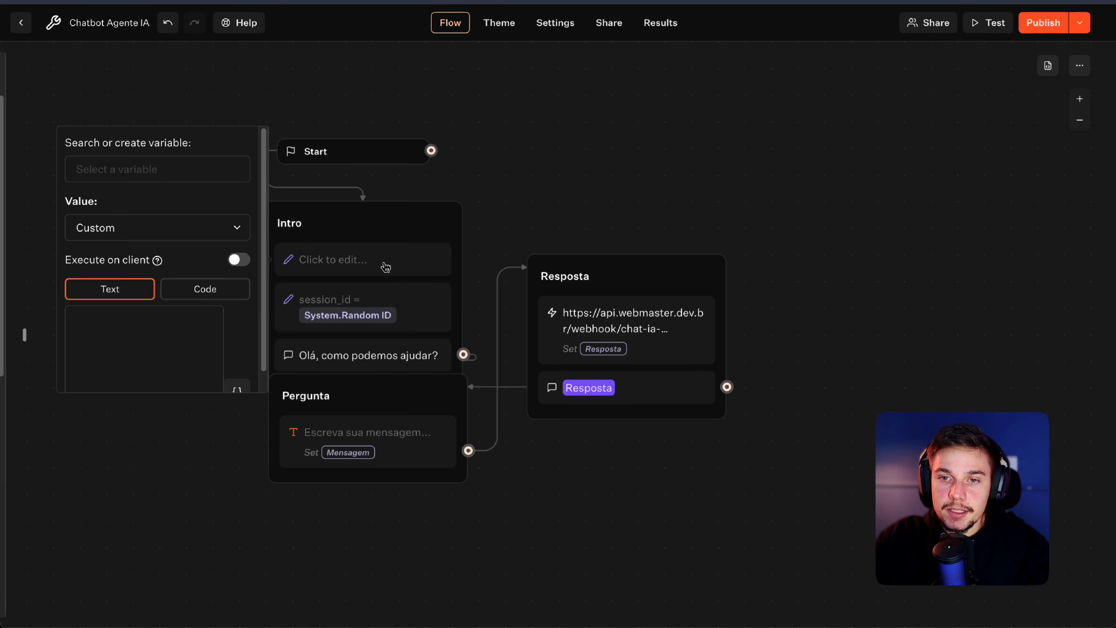
{"action": "right_click", "coordinate": [363, 271]}
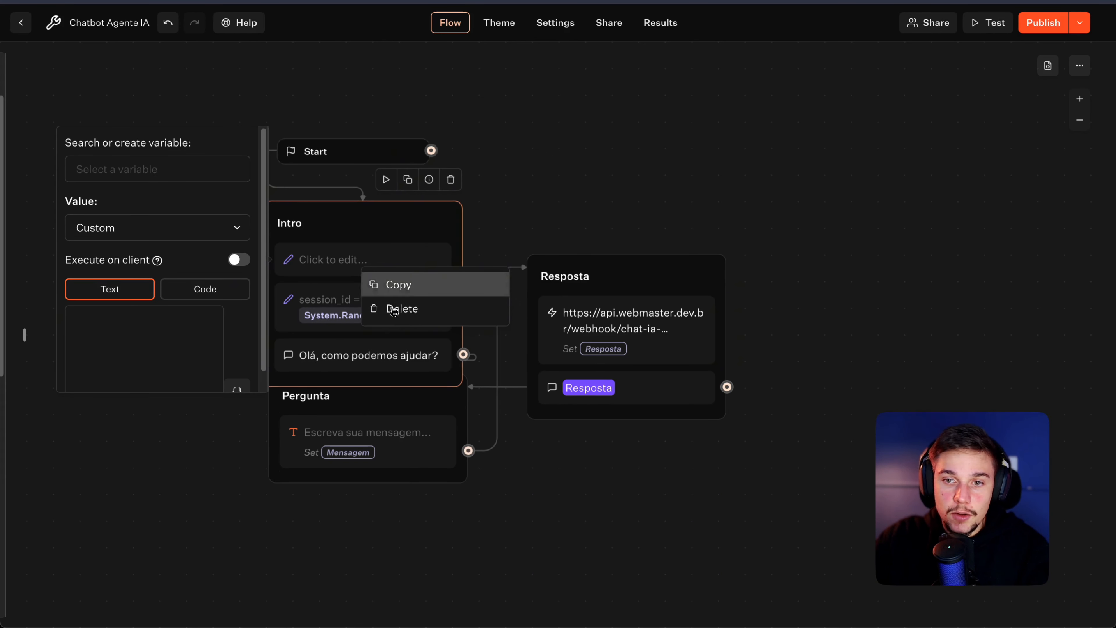
{"action": "left_click", "coordinate": [396, 308]}
{"action": "key", "text": "ctrl+z"}
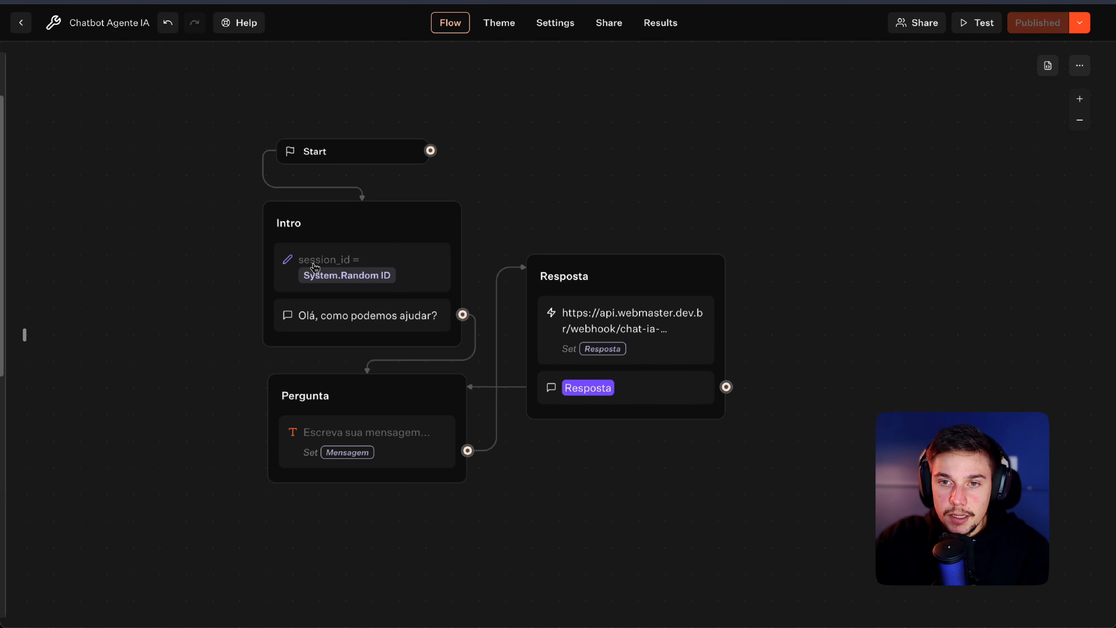
{"action": "left_click", "coordinate": [314, 269]}
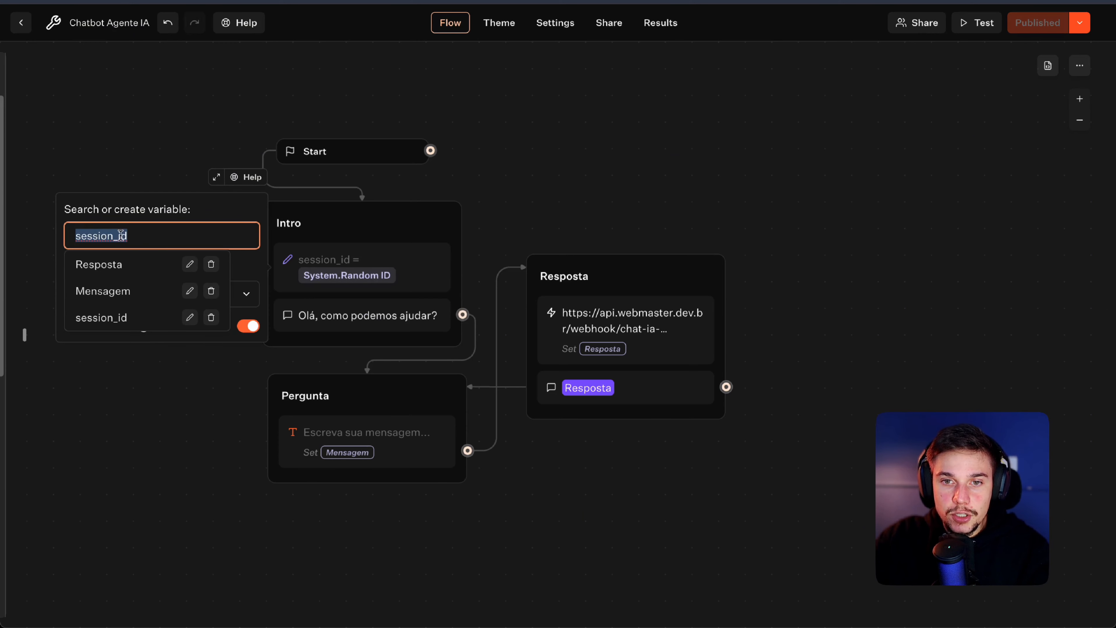
{"action": "left_click", "coordinate": [257, 269]}
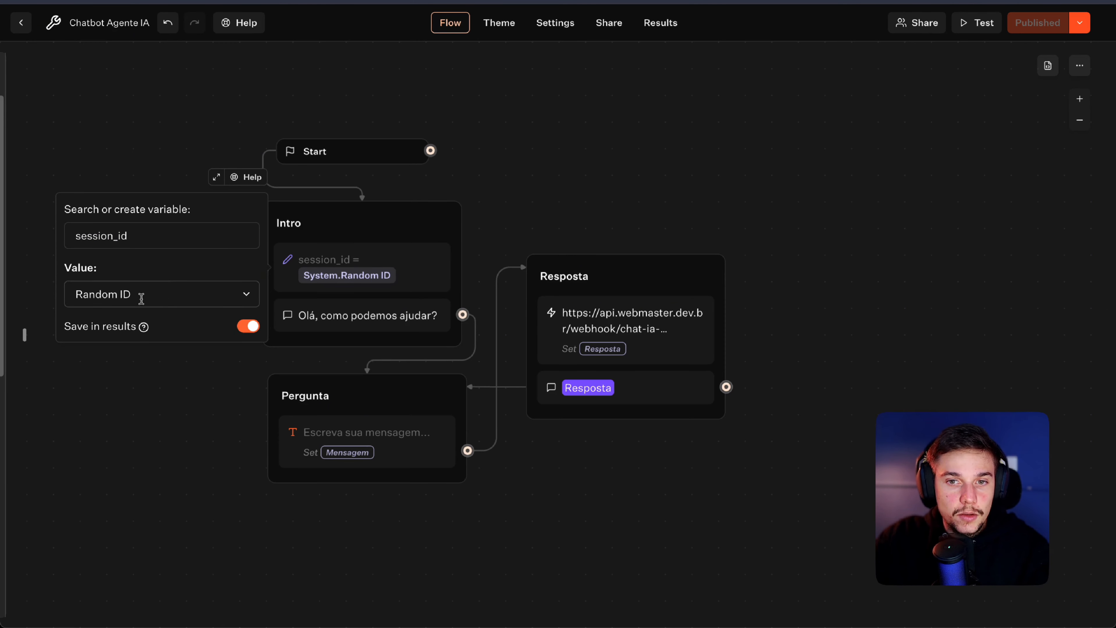
{"action": "left_click", "coordinate": [566, 203]}
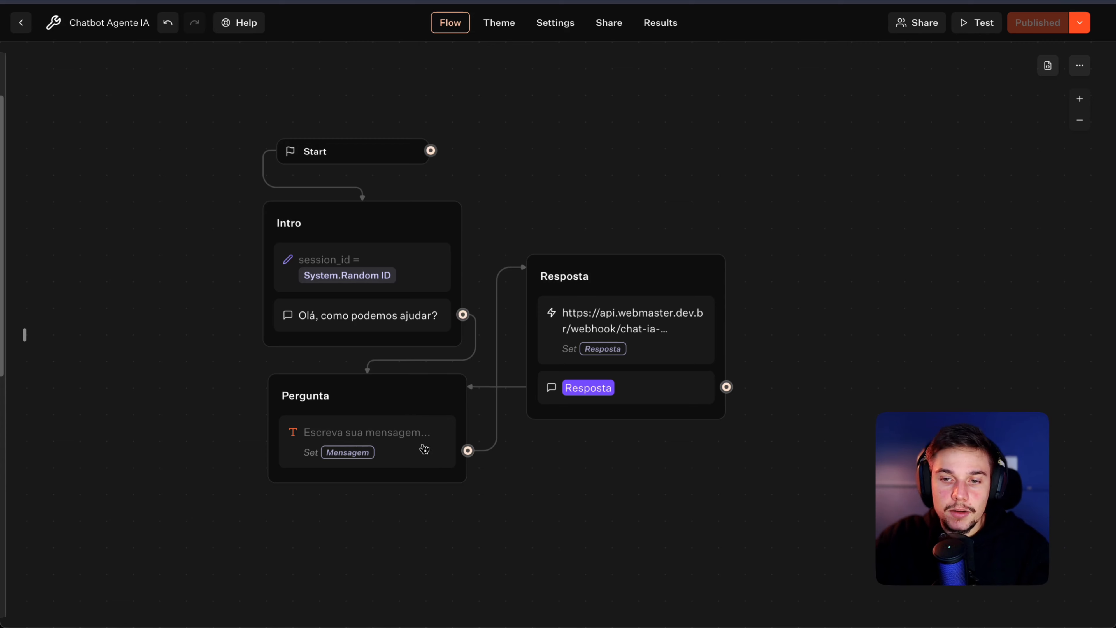
Step: Review the Pergunta text input and Resposta webhook call block settings
{"action": "left_click", "coordinate": [399, 442]}
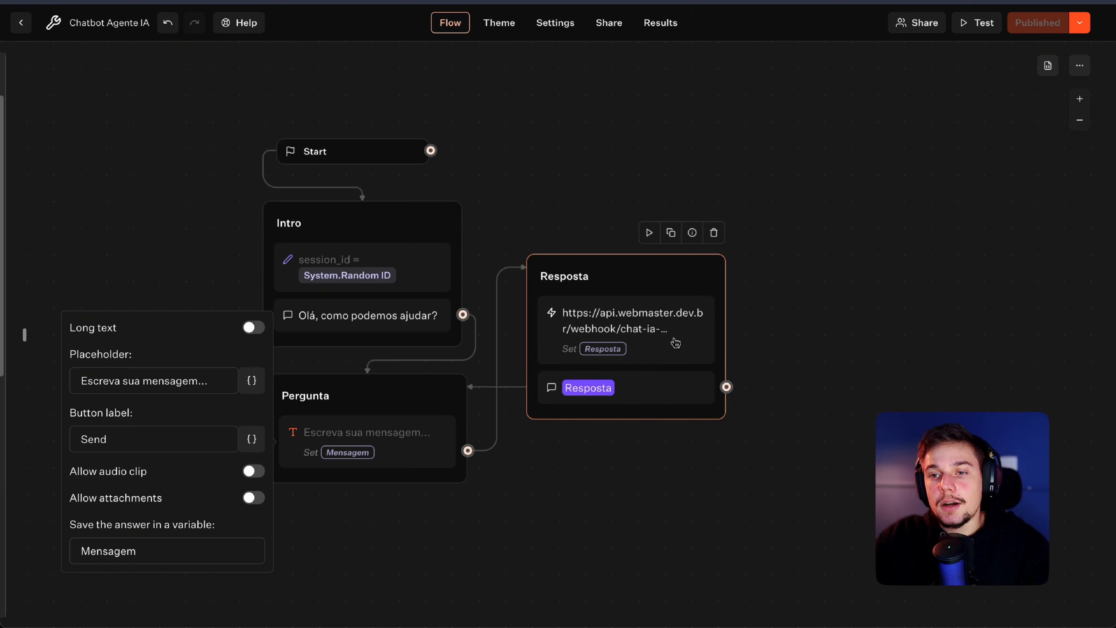
{"action": "left_click", "coordinate": [665, 325]}
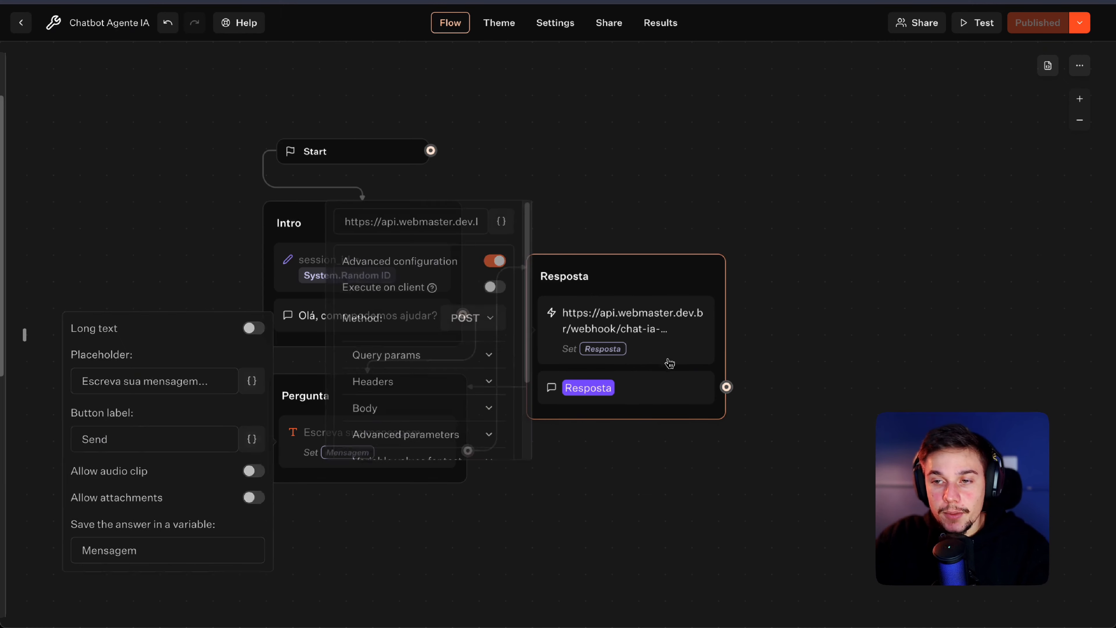
{"action": "left_click", "coordinate": [785, 308]}
{"action": "left_click", "coordinate": [634, 394]}
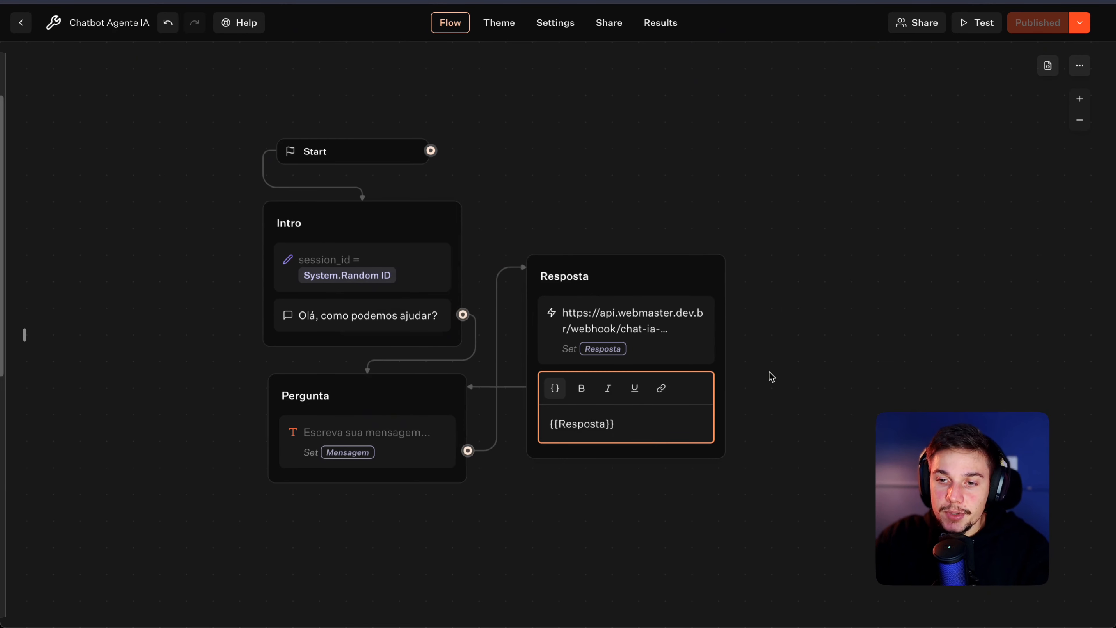
{"action": "left_click", "coordinate": [783, 367]}
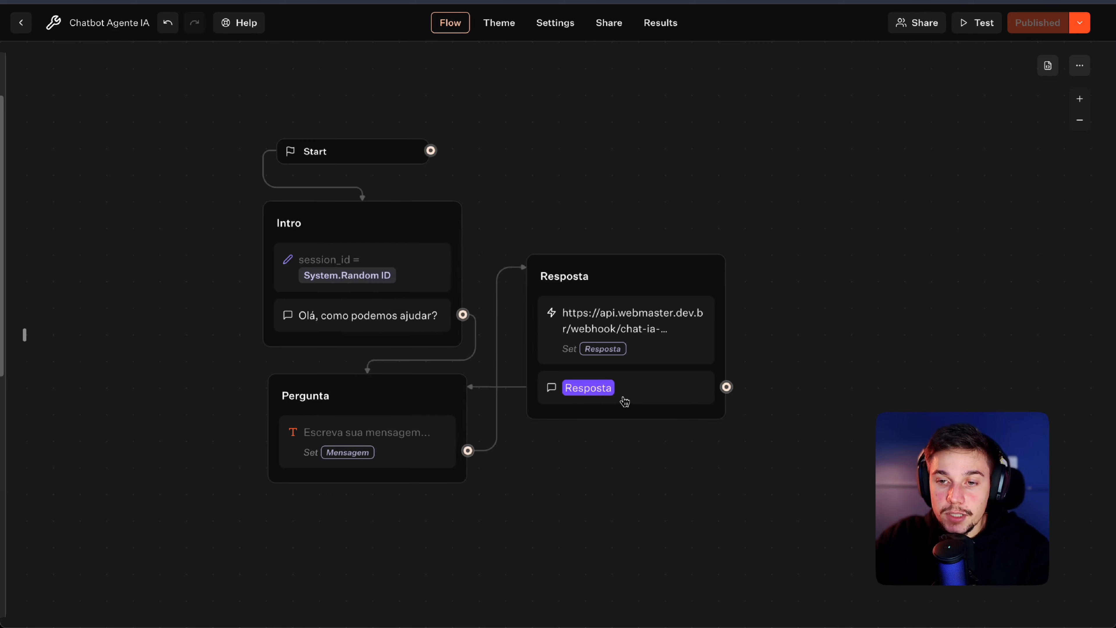
{"action": "left_click", "coordinate": [397, 413]}
{"action": "left_click", "coordinate": [618, 291]}
{"action": "left_click", "coordinate": [450, 389]}
{"action": "left_click", "coordinate": [585, 325]}
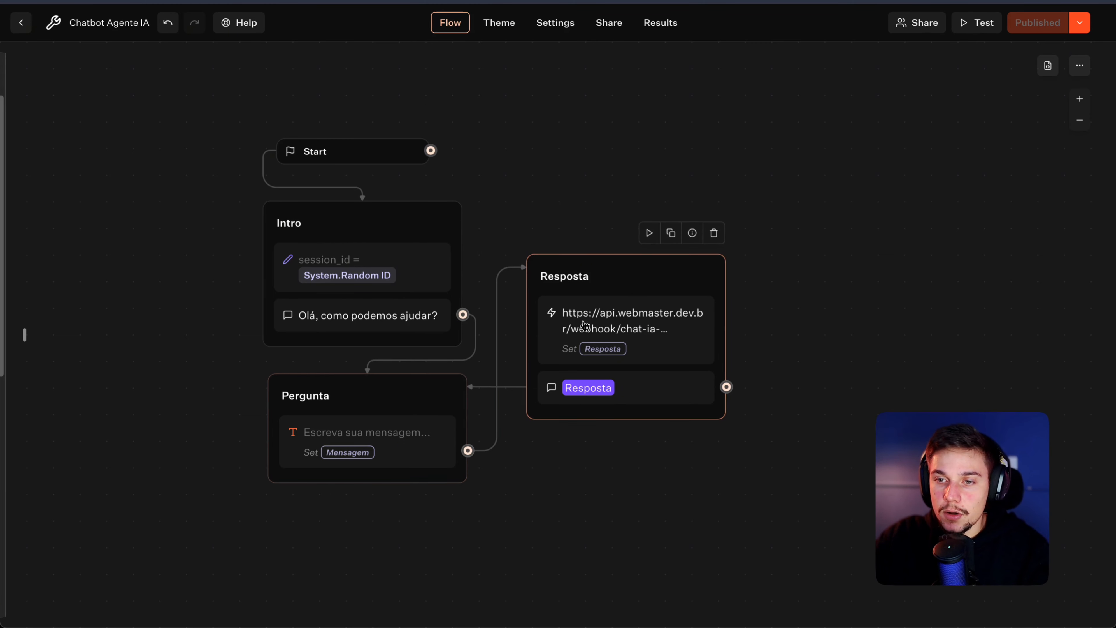
{"action": "left_click", "coordinate": [414, 405]}
{"action": "left_click", "coordinate": [649, 291]}
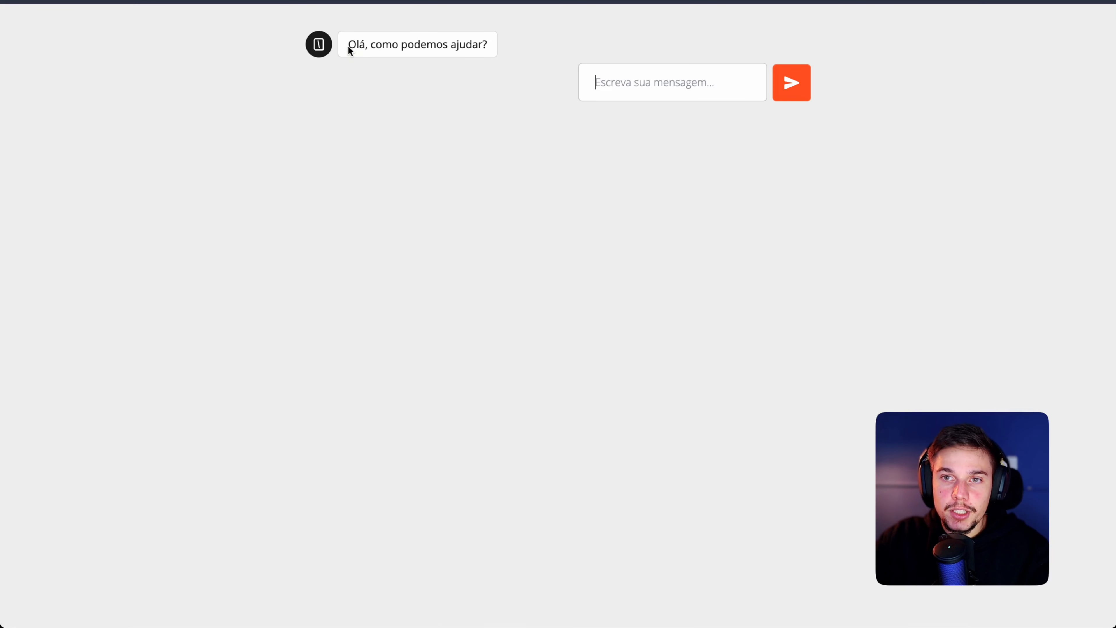
Step: Send 'olá tudo bem' to the bot and read its 'Como posso ajudar hoje?' reply
{"action": "left_click_drag", "start_coordinate": [348, 45], "coordinate": [494, 48]}
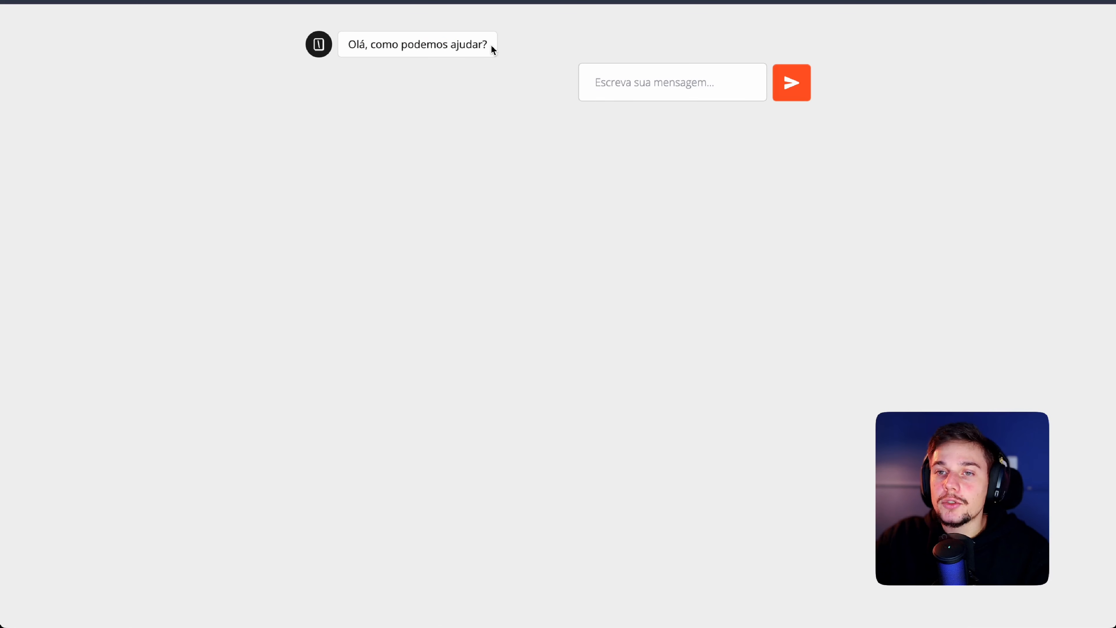
{"action": "triple_click", "coordinate": [485, 45]}
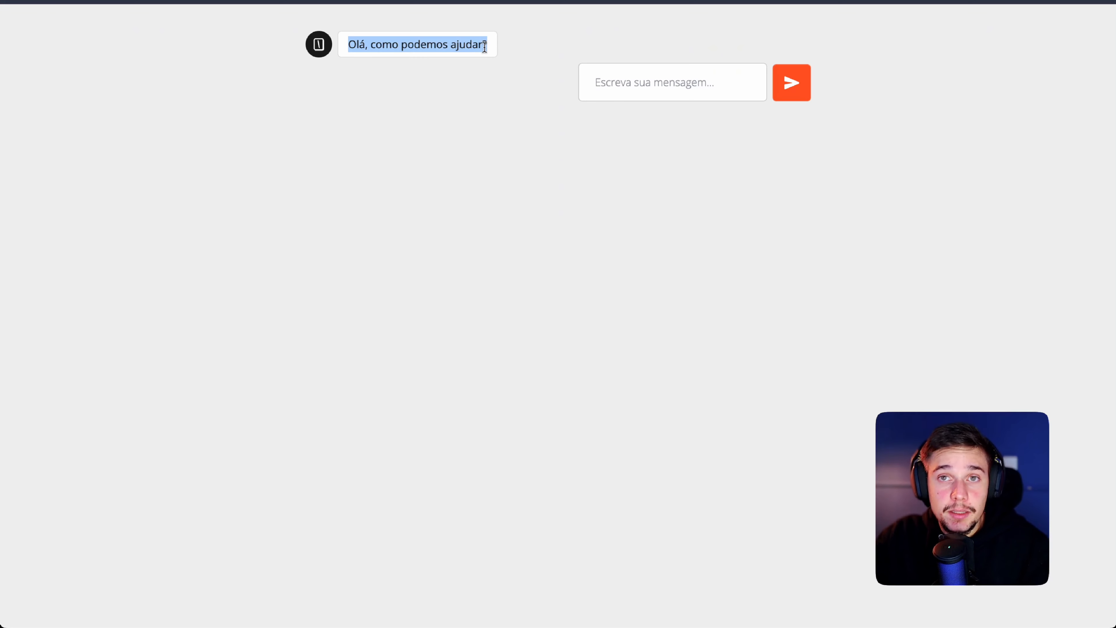
{"action": "left_click", "coordinate": [479, 73]}
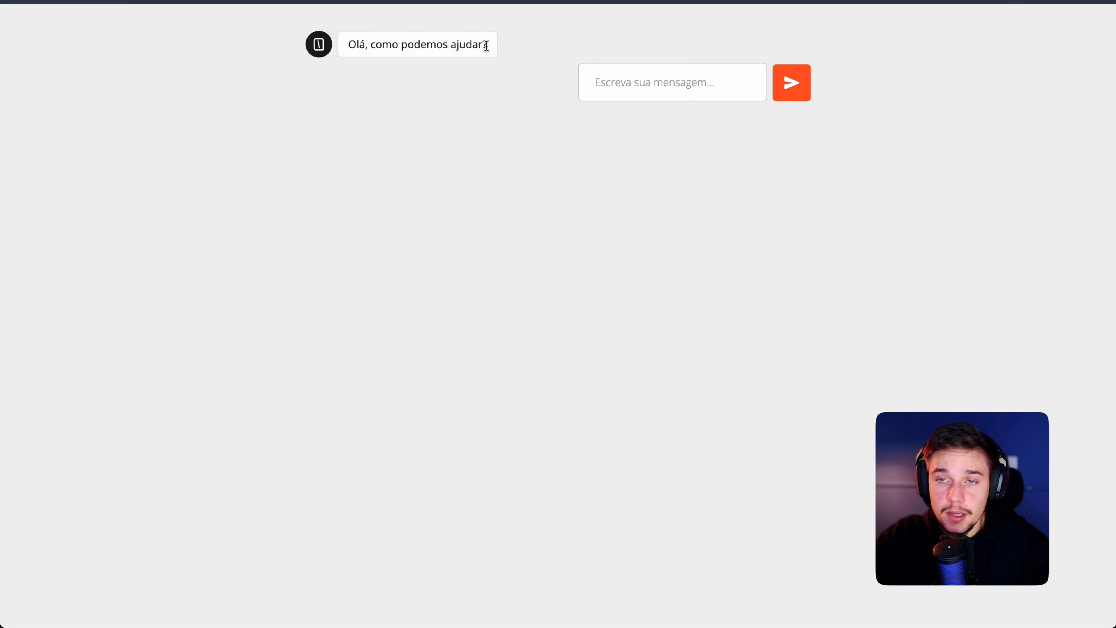
{"action": "left_click", "coordinate": [617, 73]}
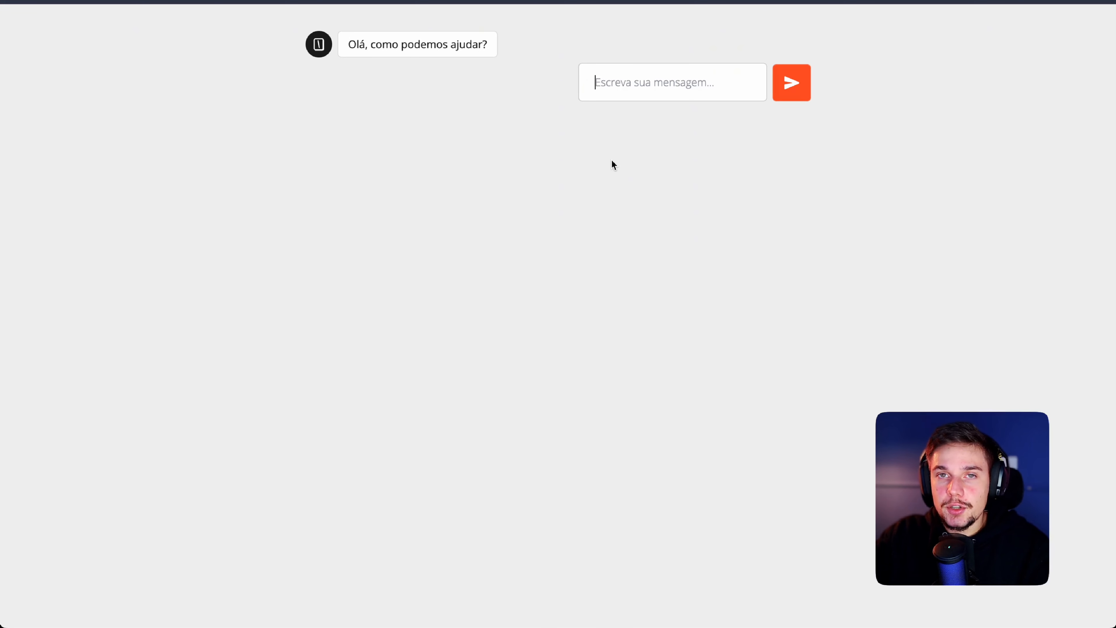
{"action": "type", "text": "olá tudo bem?"}
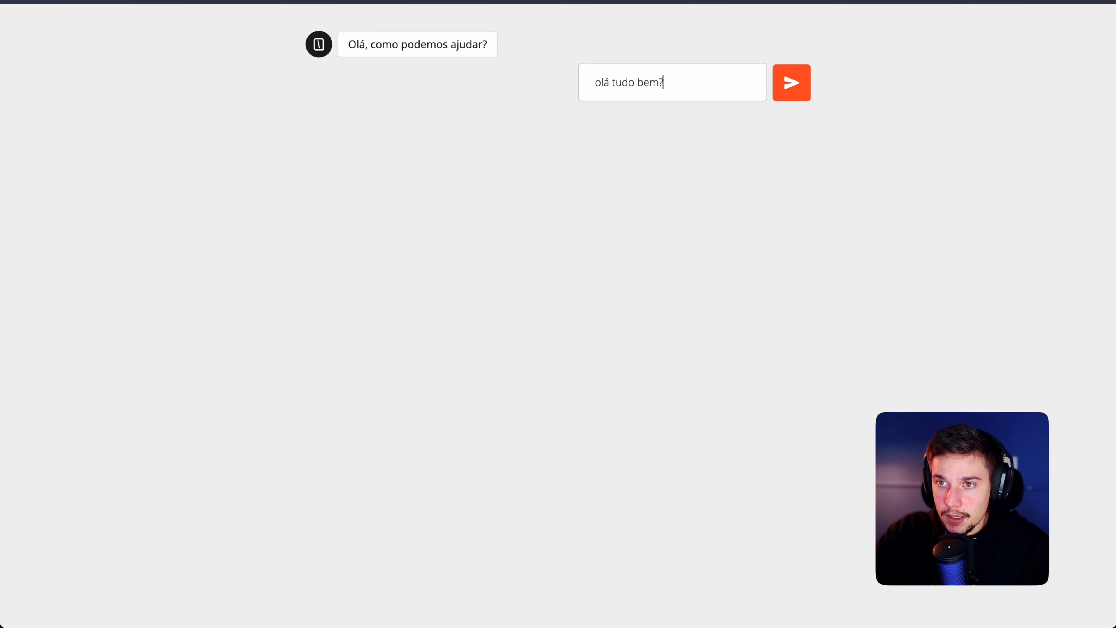
{"action": "key", "text": "Return"}
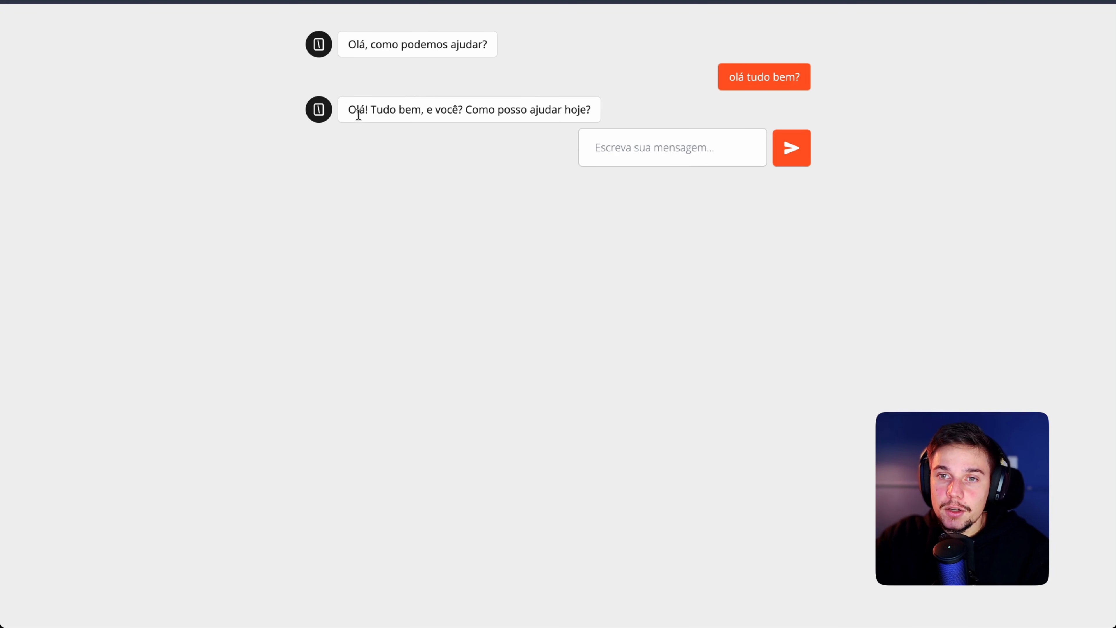
{"action": "left_click_drag", "start_coordinate": [350, 110], "coordinate": [591, 109]}
{"action": "left_click", "coordinate": [566, 107]}
Step: Send the chat message 'gostaria de tirar algumas duvidas' and read the bot's invitation
{"action": "left_click", "coordinate": [665, 145]}
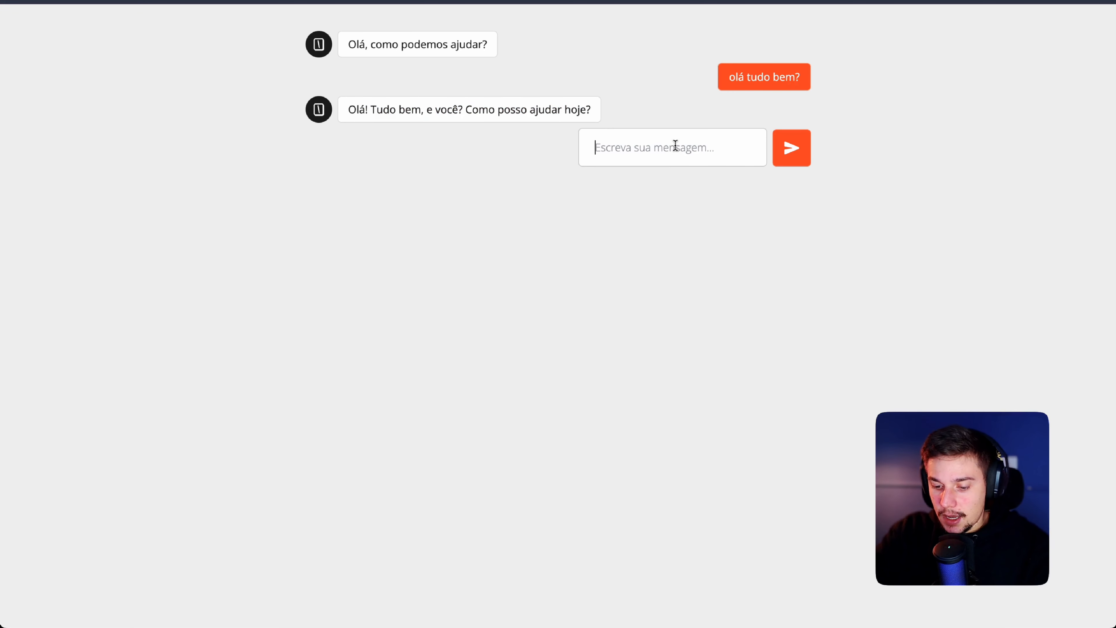
{"action": "type", "text": "gostaria de tirar "}
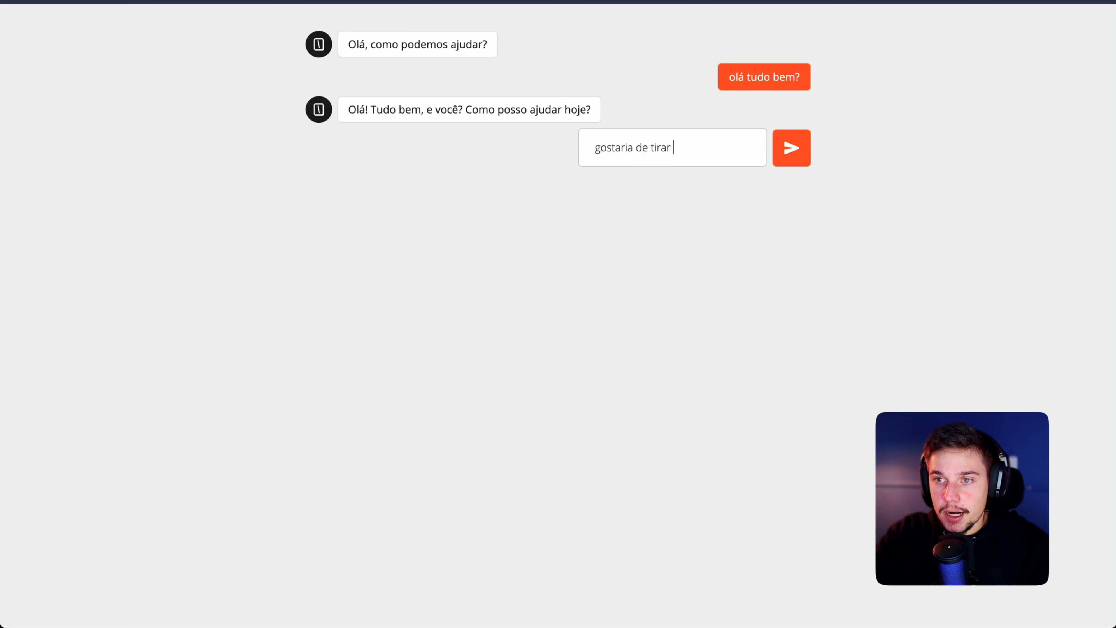
{"action": "type", "text": "algumas duvidas"}
{"action": "key", "text": "Return"}
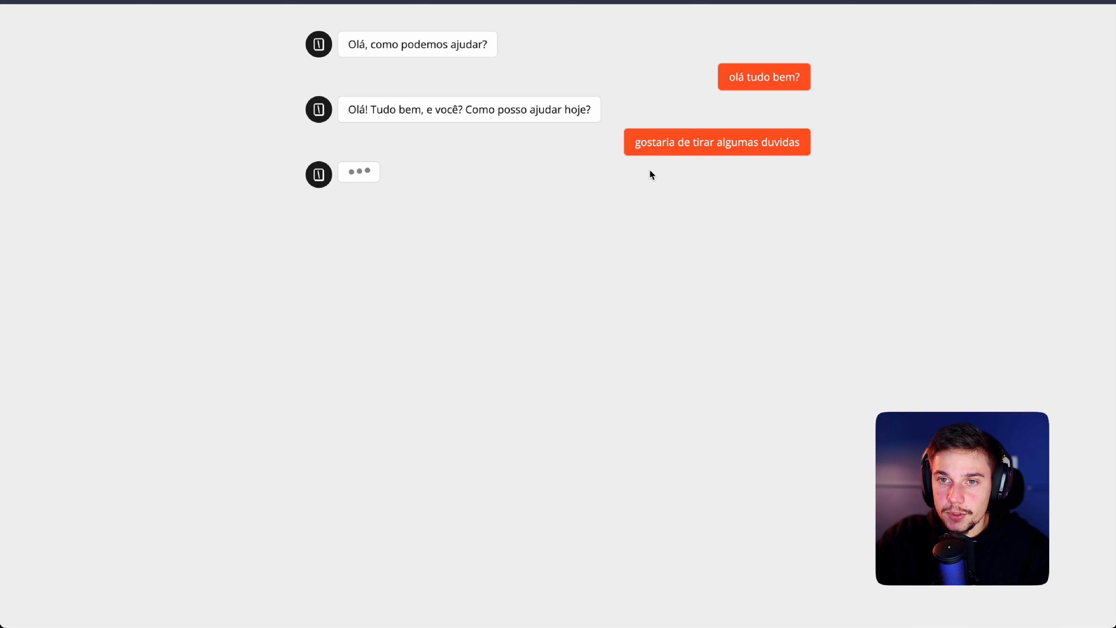
{"action": "left_click_drag", "start_coordinate": [347, 175], "coordinate": [666, 175]}
Step: Ask 'quero saber o nome da empresa e o que voces vendem' and read the listed services
{"action": "left_click", "coordinate": [669, 225]}
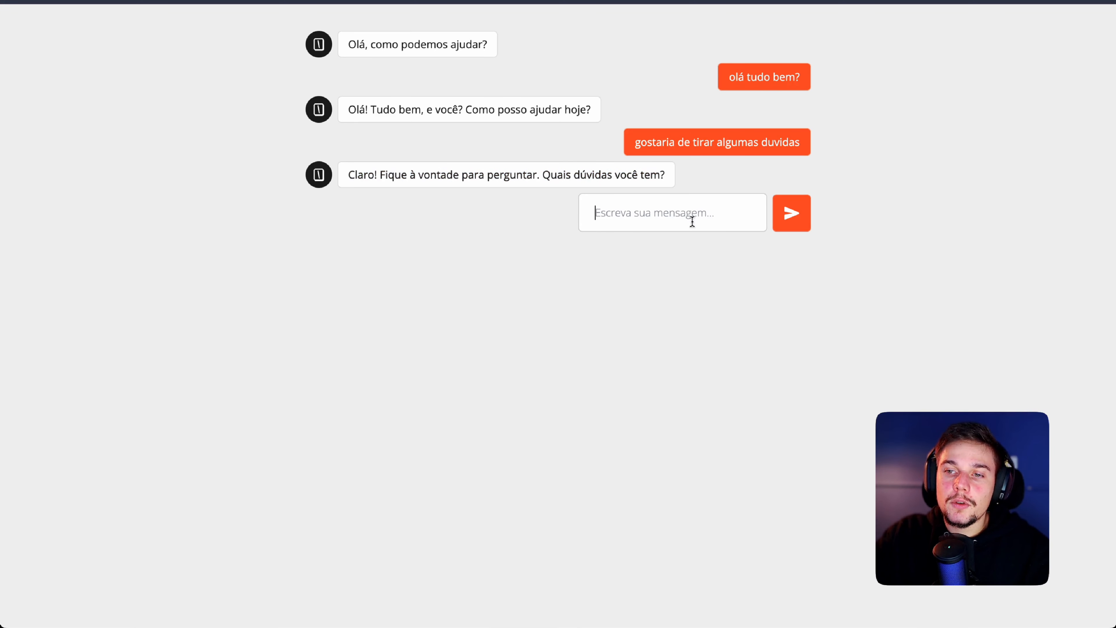
{"action": "type", "text": "quero saber o nome "}
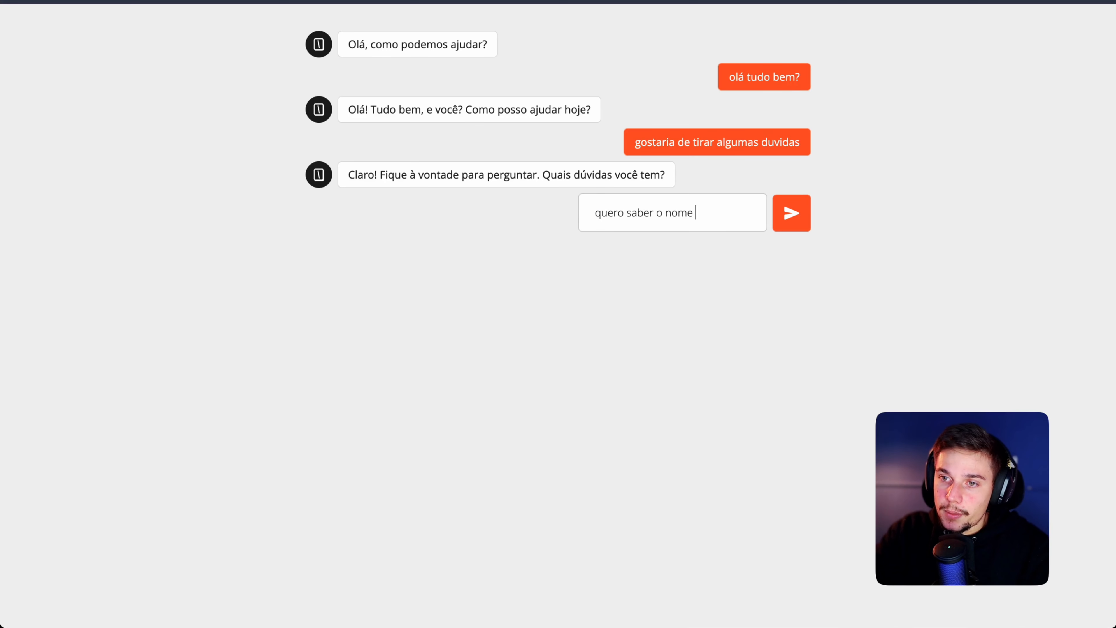
{"action": "type", "text": "da empresa e o"}
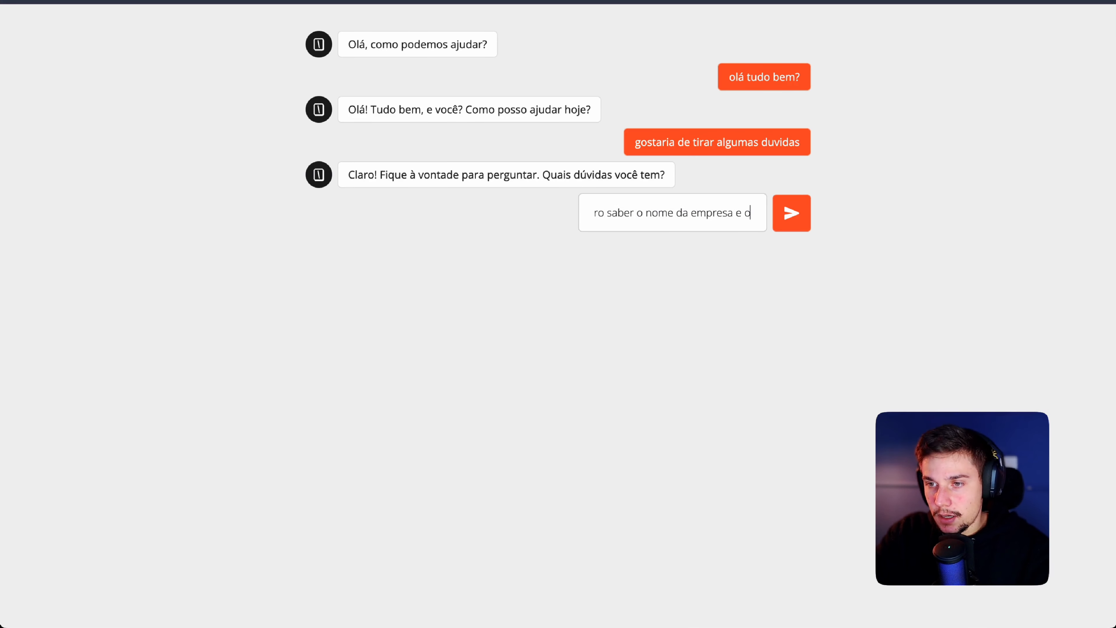
{"action": "type", "text": " que voces"}
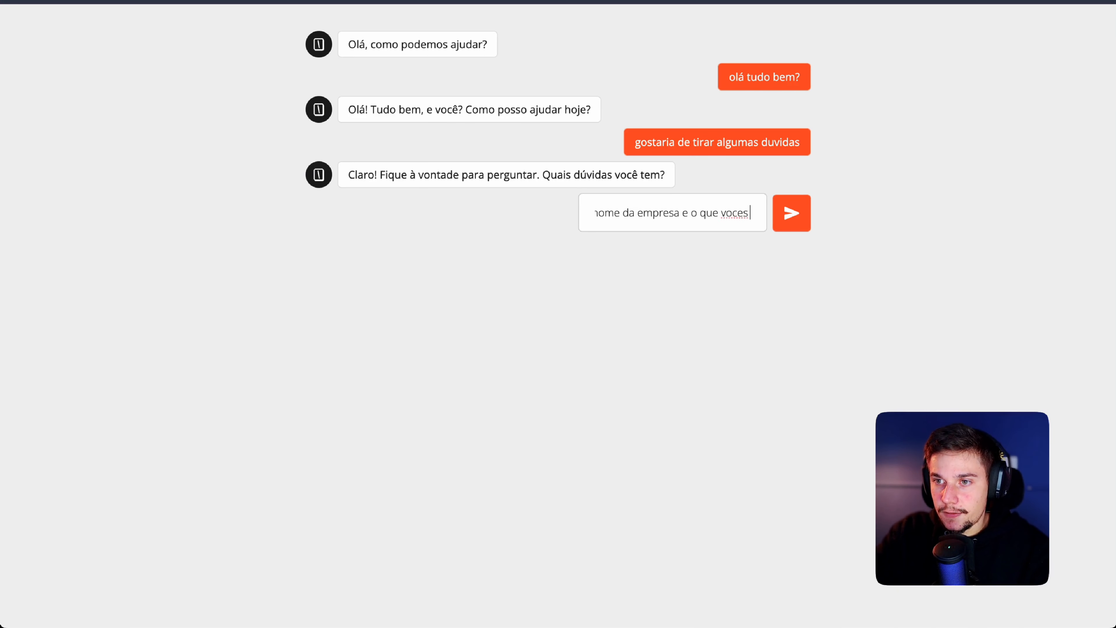
{"action": "type", "text": " vendem"}
{"action": "key", "text": "Return"}
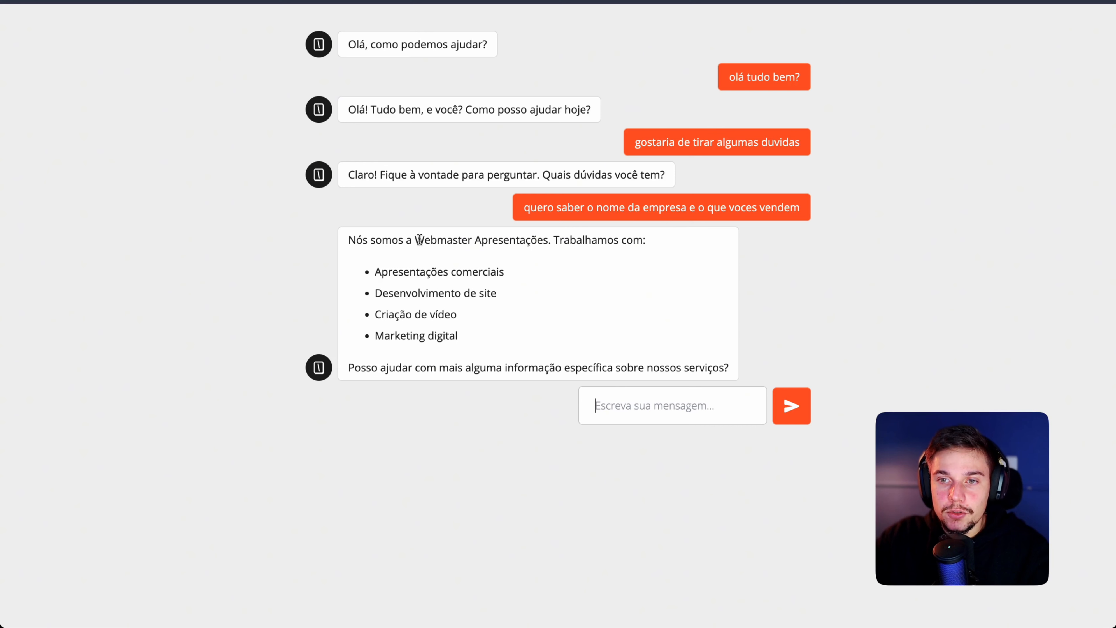
{"action": "left_click_drag", "start_coordinate": [392, 239], "coordinate": [615, 253]}
{"action": "left_click_drag", "start_coordinate": [381, 272], "coordinate": [545, 277]}
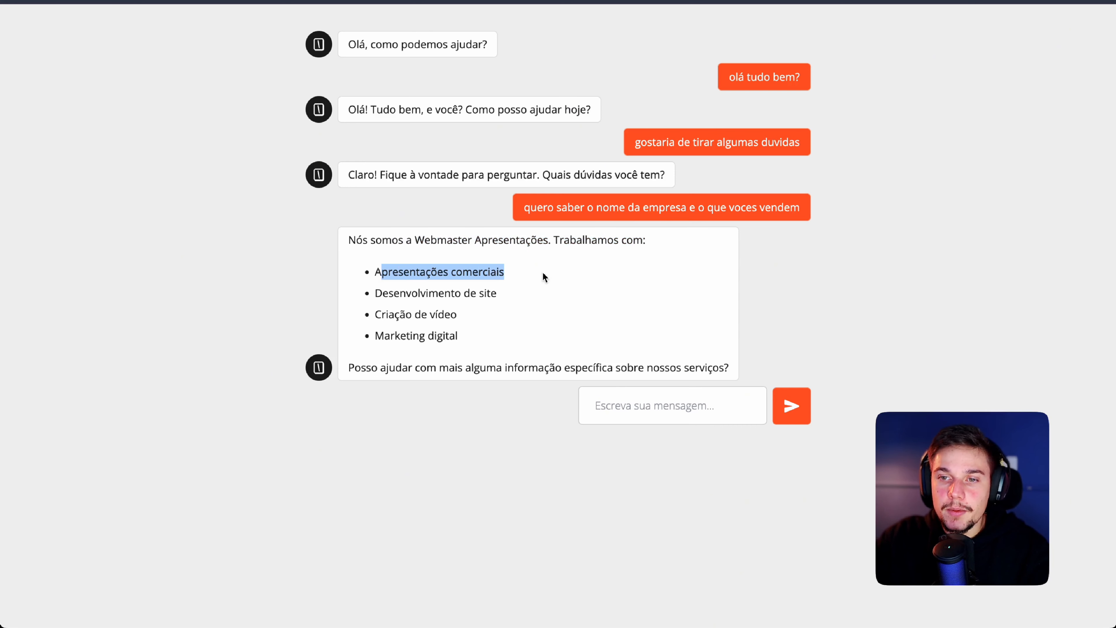
{"action": "left_click_drag", "start_coordinate": [376, 302], "coordinate": [512, 297]}
{"action": "left_click_drag", "start_coordinate": [377, 314], "coordinate": [476, 317]}
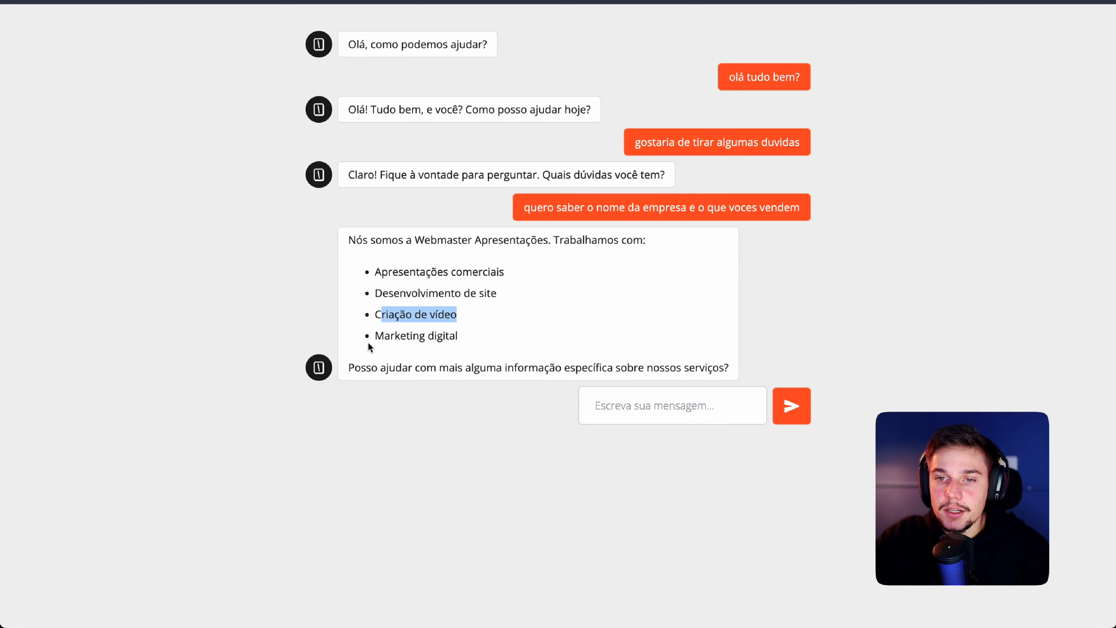
{"action": "left_click_drag", "start_coordinate": [368, 339], "coordinate": [497, 345]}
{"action": "left_click_drag", "start_coordinate": [364, 369], "coordinate": [729, 370]}
{"action": "left_click", "coordinate": [727, 372]}
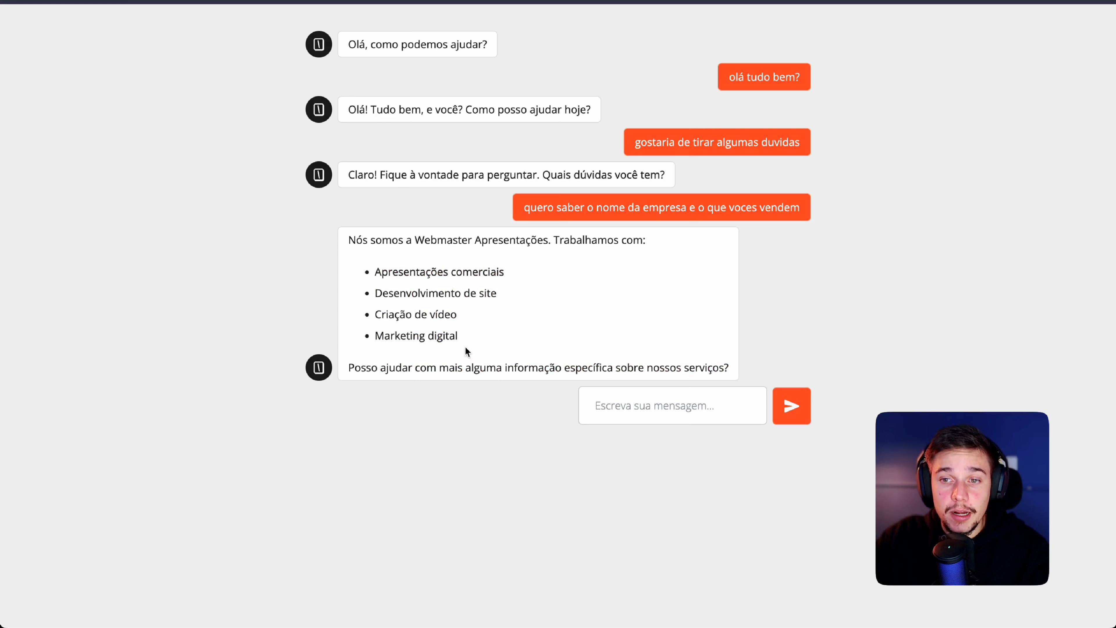
{"action": "left_click_drag", "start_coordinate": [467, 352], "coordinate": [533, 311]}
{"action": "left_click", "coordinate": [529, 310]}
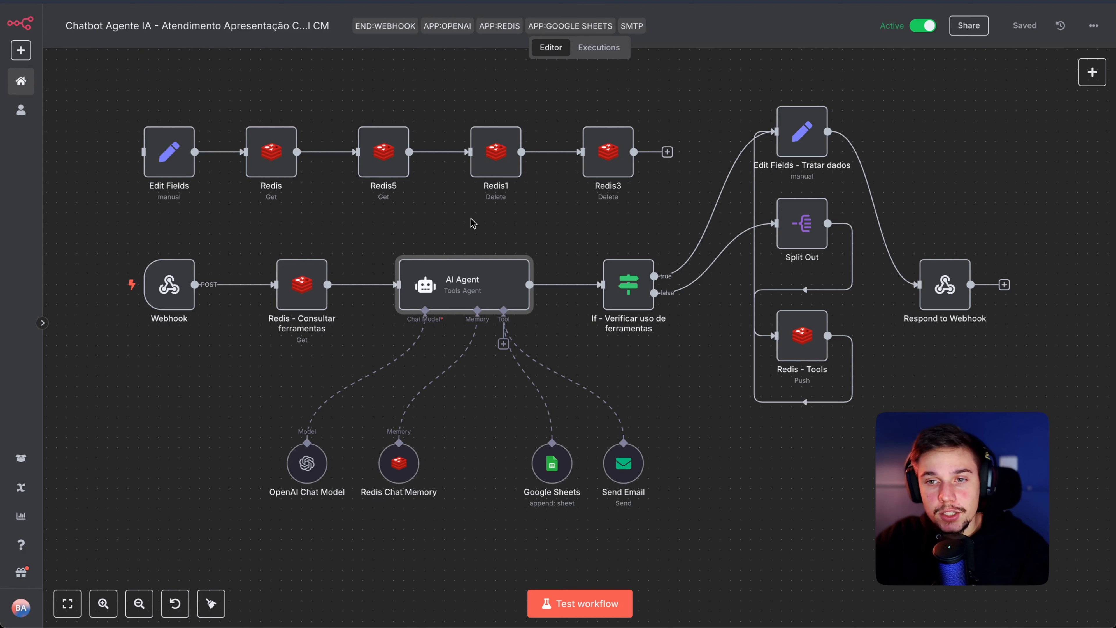
Step: Select the Webhook trigger node in the 'Chatbot Agente IA' workflow
{"action": "left_click", "coordinate": [171, 286]}
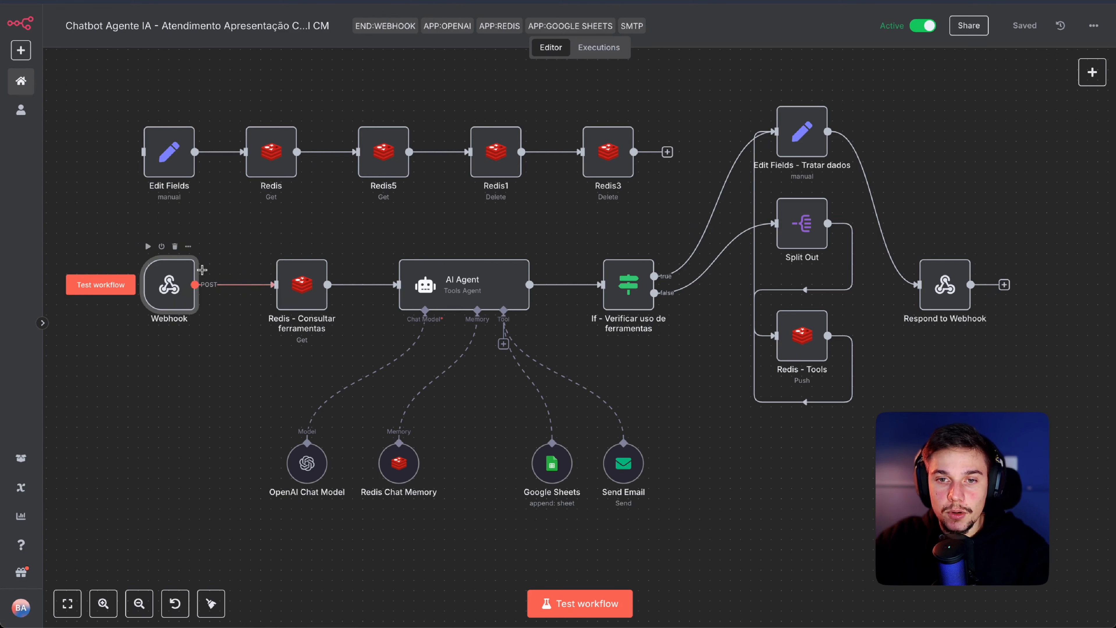
Step: Inspect the session_id-plus-tools Key in 'Redis - Consultar ferramentas', then view the gpt-4o-mini chat model
{"action": "double_click", "coordinate": [303, 293]}
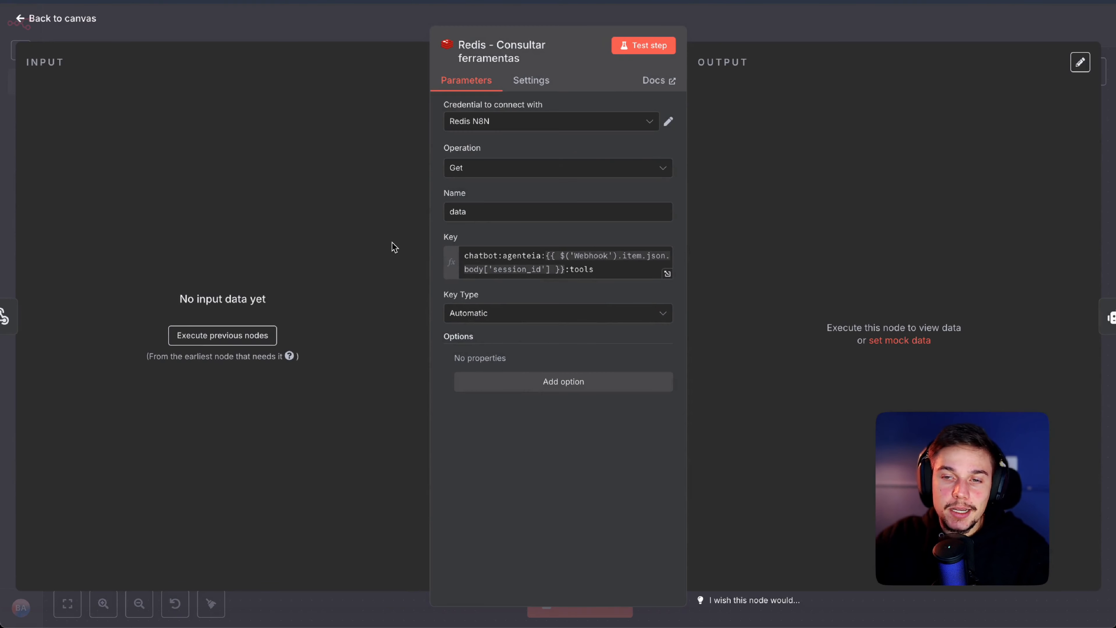
{"action": "triple_click", "coordinate": [471, 260]}
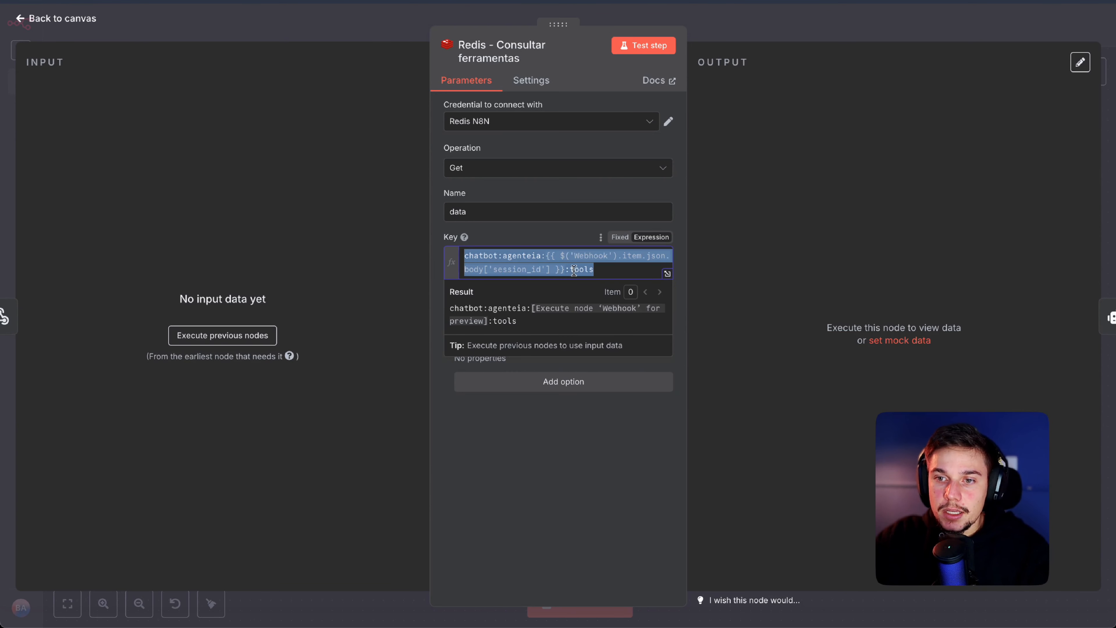
{"action": "left_click_drag", "start_coordinate": [551, 270], "coordinate": [483, 271]}
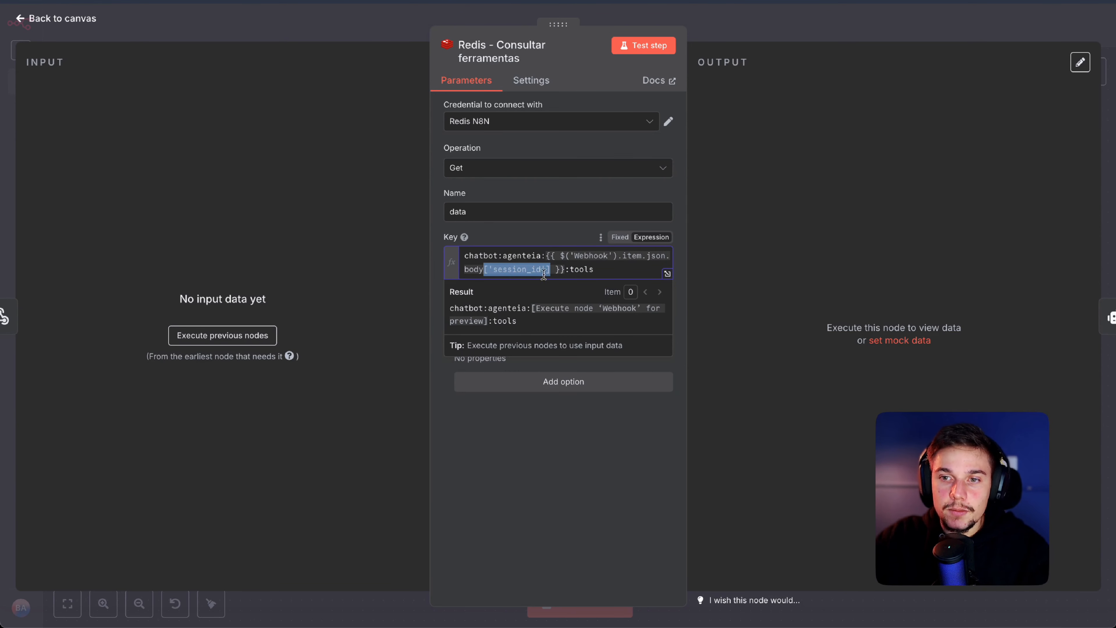
{"action": "left_click", "coordinate": [568, 272]}
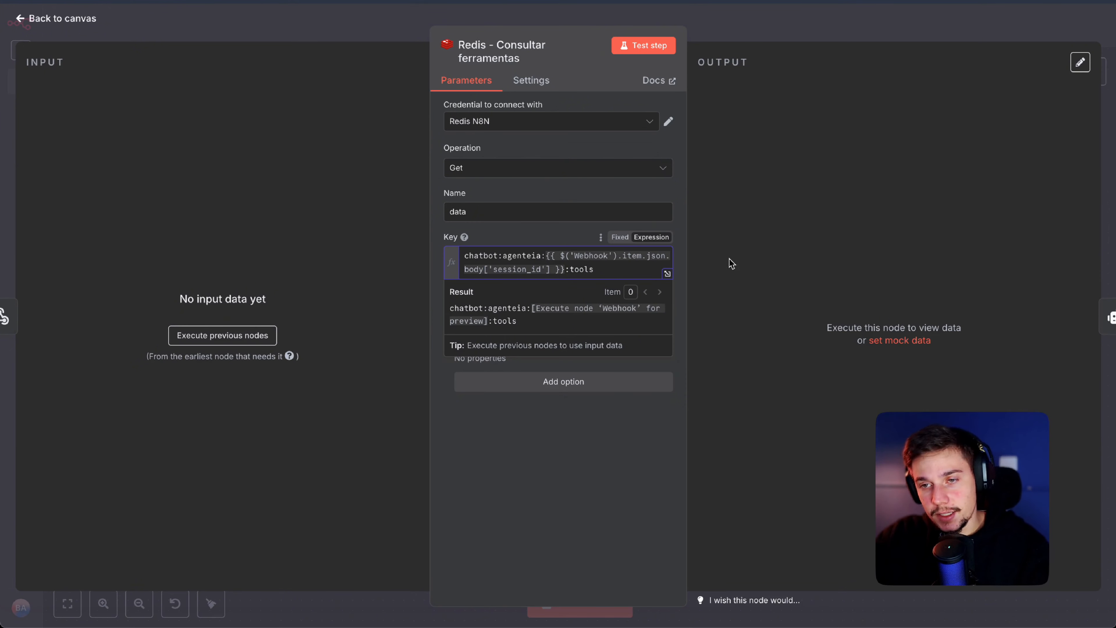
{"action": "double_click", "coordinate": [628, 268]}
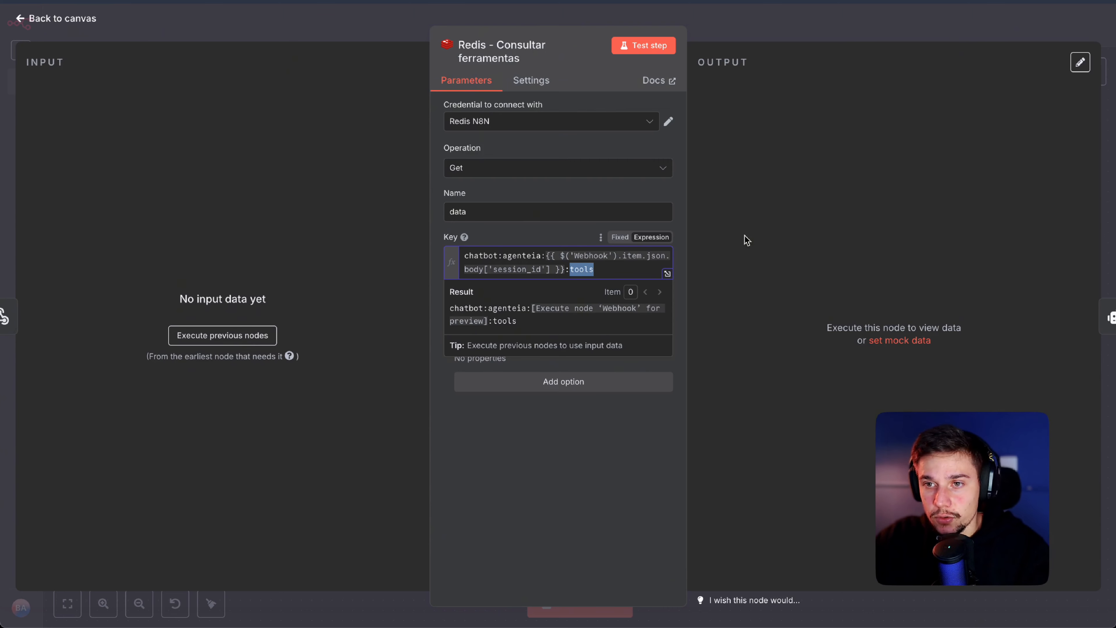
{"action": "key", "text": "Escape"}
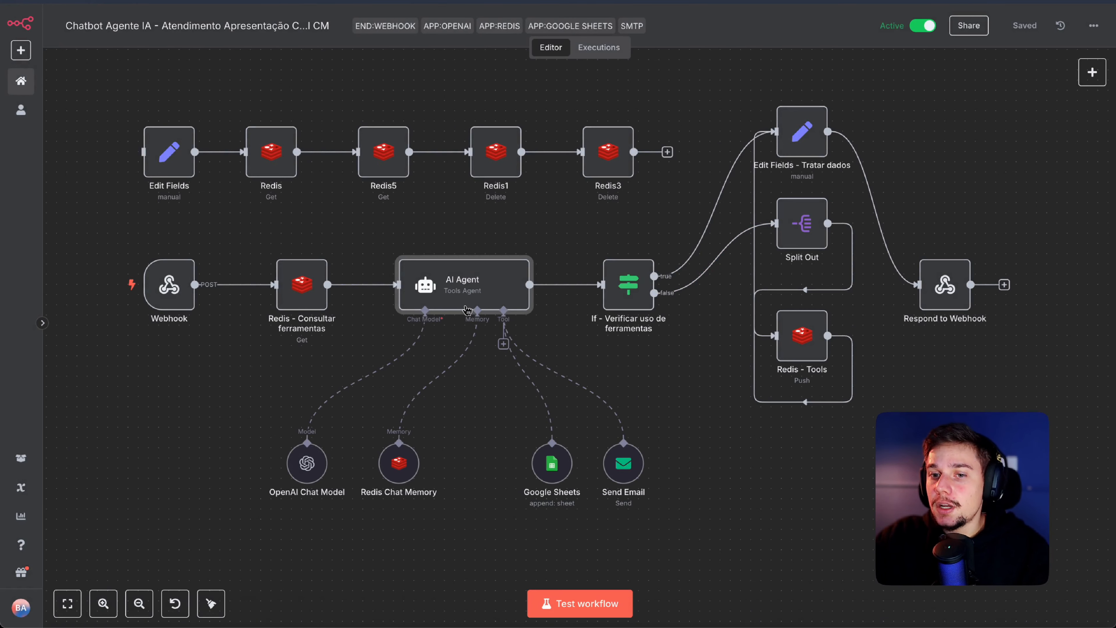
{"action": "double_click", "coordinate": [307, 464]}
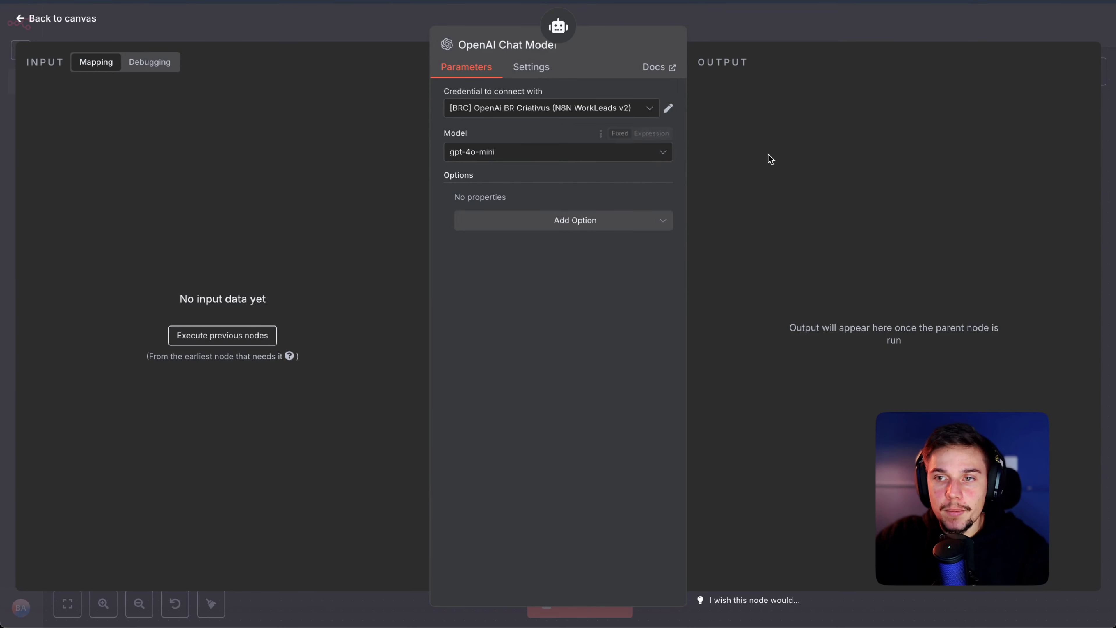
{"action": "key", "text": "Escape"}
Step: Check the Redis Chat Memory Key expression built from session_id, then close the panel
{"action": "double_click", "coordinate": [398, 463]}
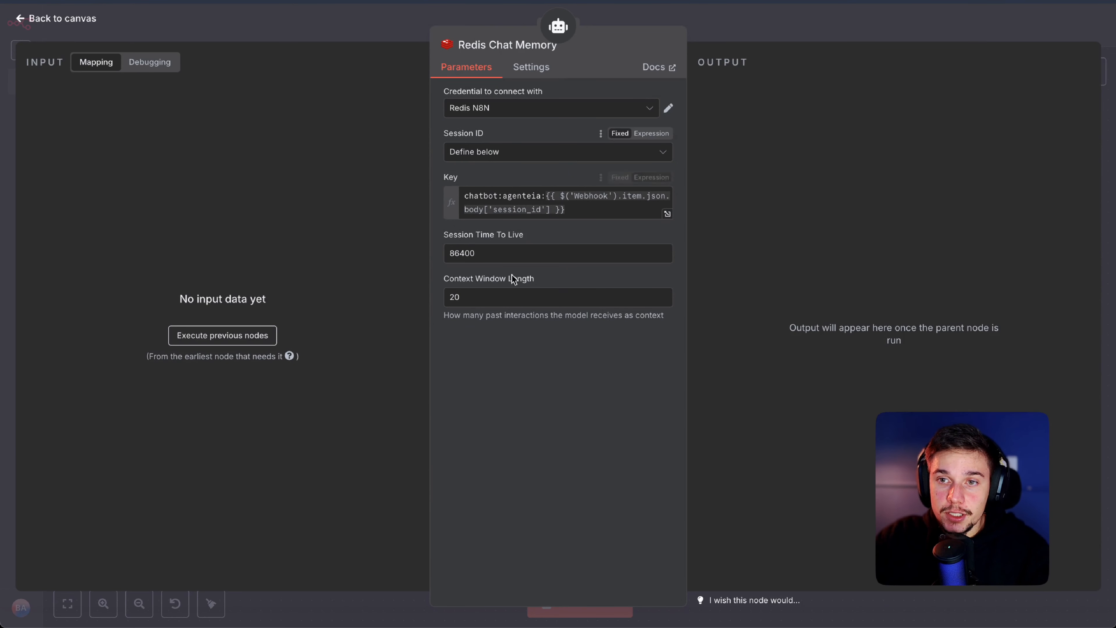
{"action": "triple_click", "coordinate": [532, 203]}
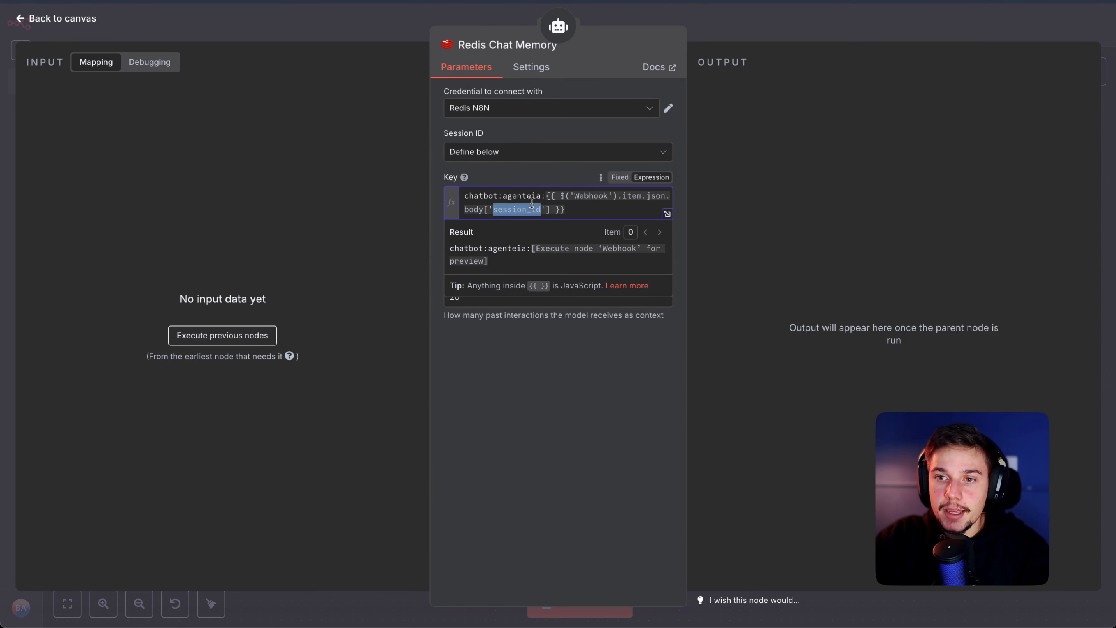
{"action": "left_click", "coordinate": [573, 209]}
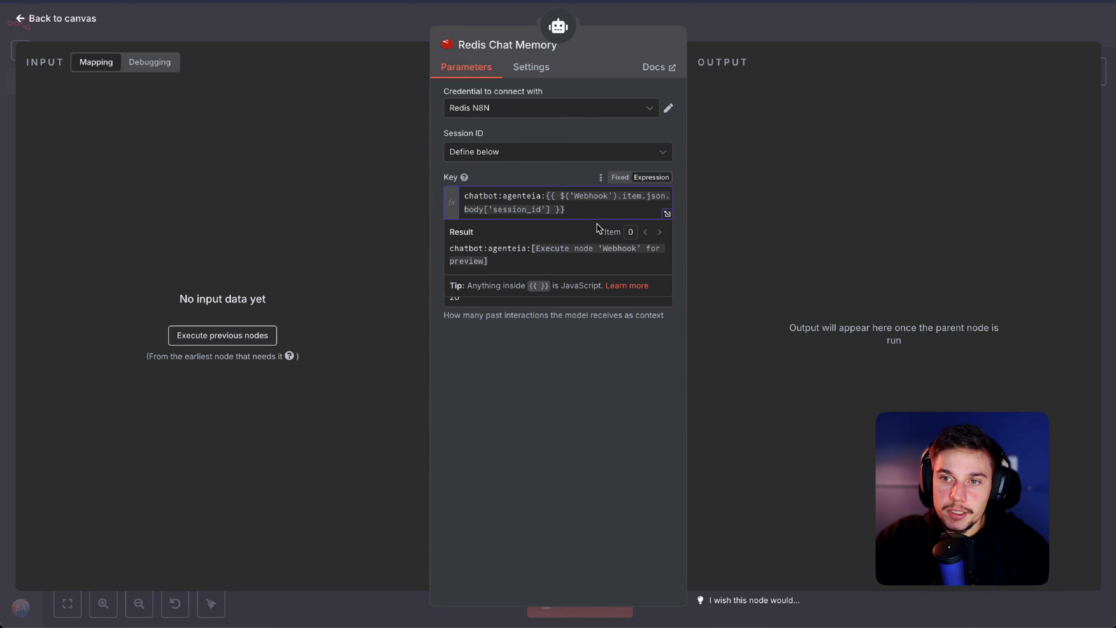
{"action": "key", "text": "Escape"}
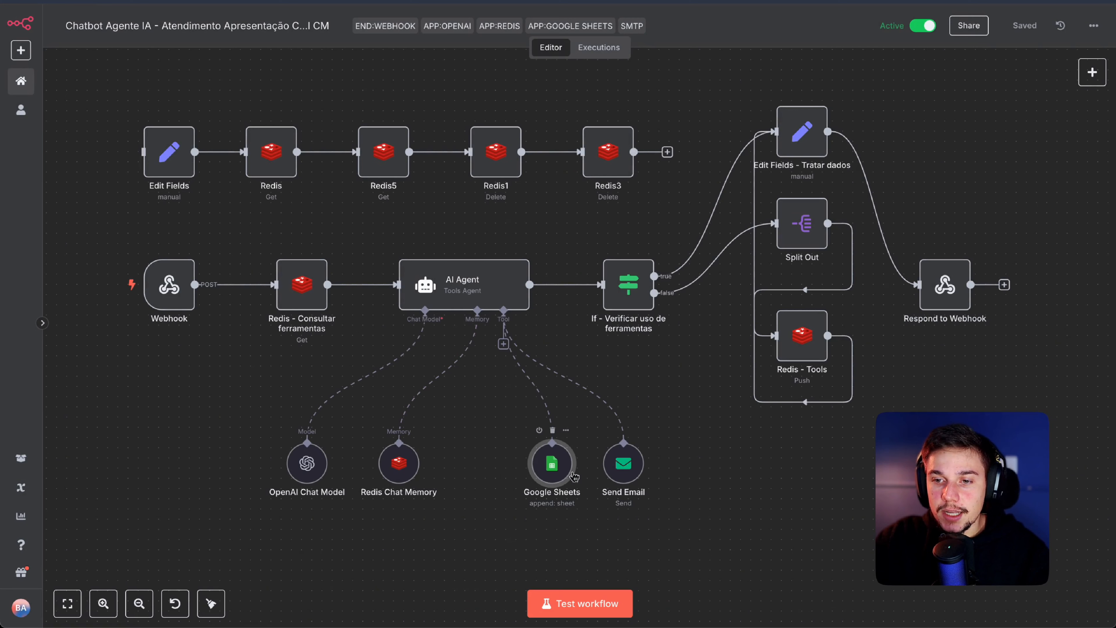
Step: Open the Google Sheets tool's Append Row settings for sheet 'Página1'
{"action": "double_click", "coordinate": [551, 474]}
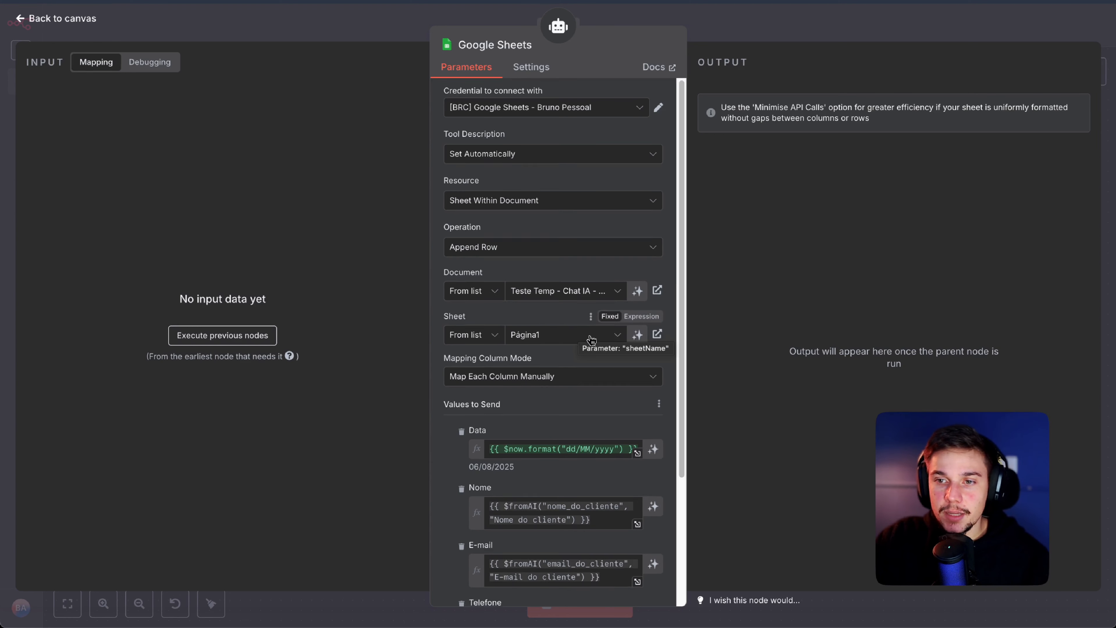
Step: Examine the Nome column's $fromAI expression with parameter nome_do_cliente
{"action": "scroll", "coordinate": [599, 332], "scroll_direction": "down", "scroll_amount": 3}
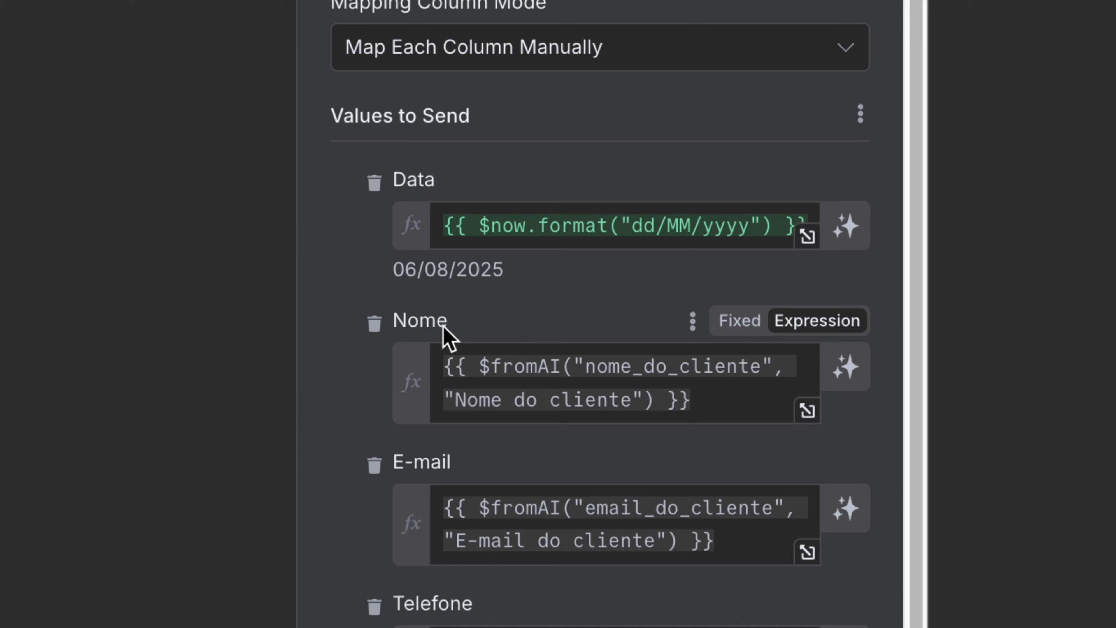
{"action": "scroll", "coordinate": [300, 419], "scroll_direction": "down", "scroll_amount": 3}
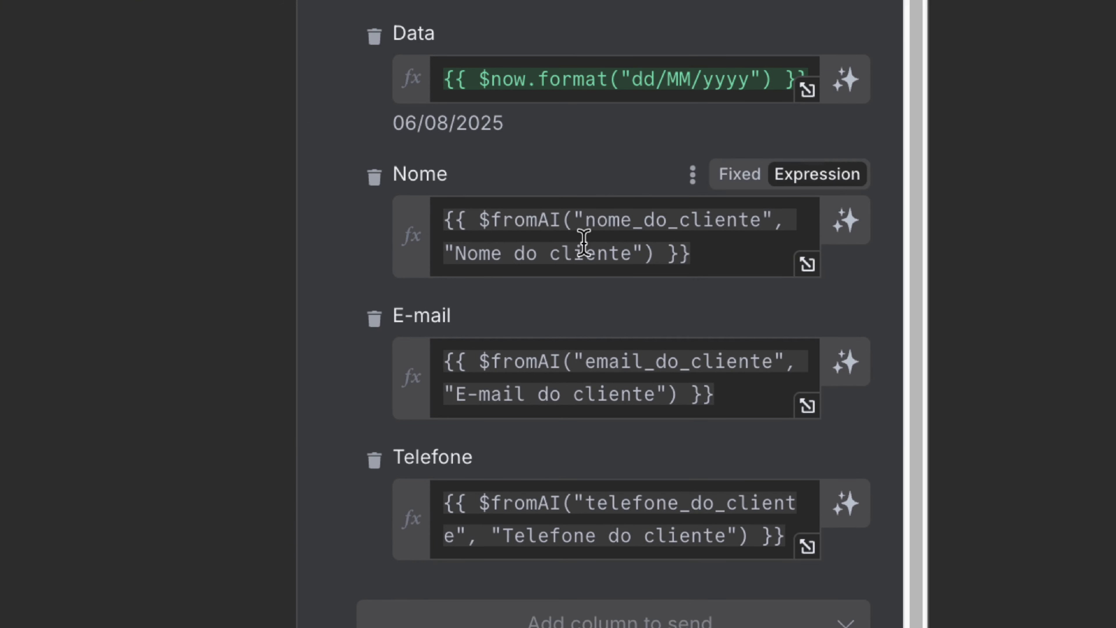
{"action": "left_click", "coordinate": [614, 220]}
{"action": "left_click_drag", "start_coordinate": [587, 220], "coordinate": [762, 220]}
{"action": "left_click_drag", "start_coordinate": [633, 254], "coordinate": [455, 256]}
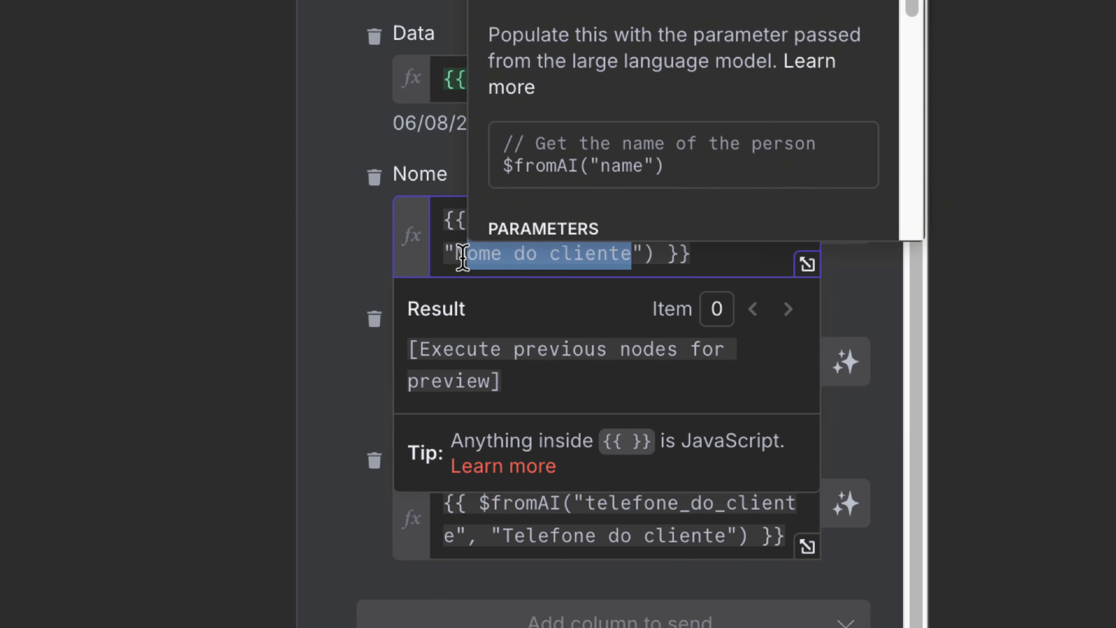
{"action": "left_click", "coordinate": [331, 264]}
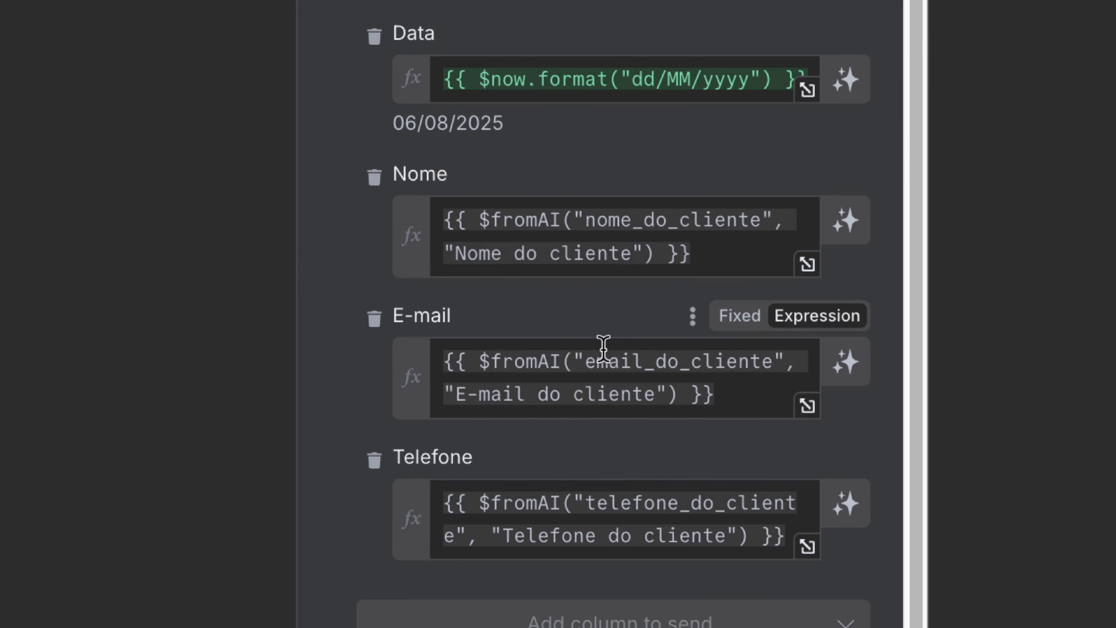
{"action": "mouse_move", "coordinate": [508, 229]}
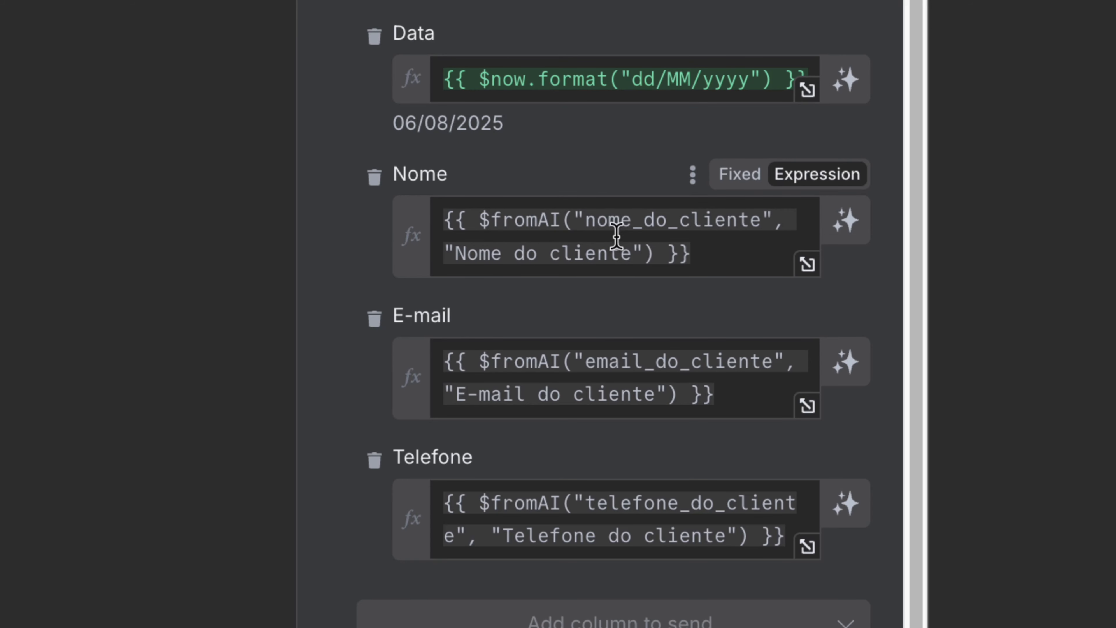
{"action": "left_click_drag", "start_coordinate": [631, 253], "coordinate": [464, 237]}
{"action": "left_click", "coordinate": [341, 249]}
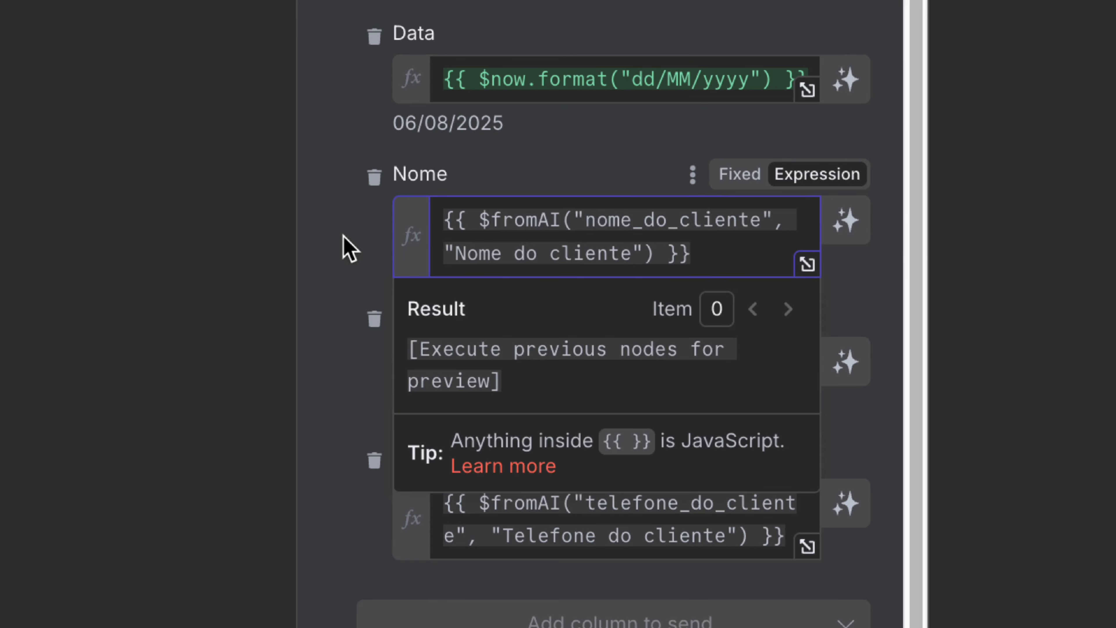
{"action": "triple_click", "coordinate": [628, 236]}
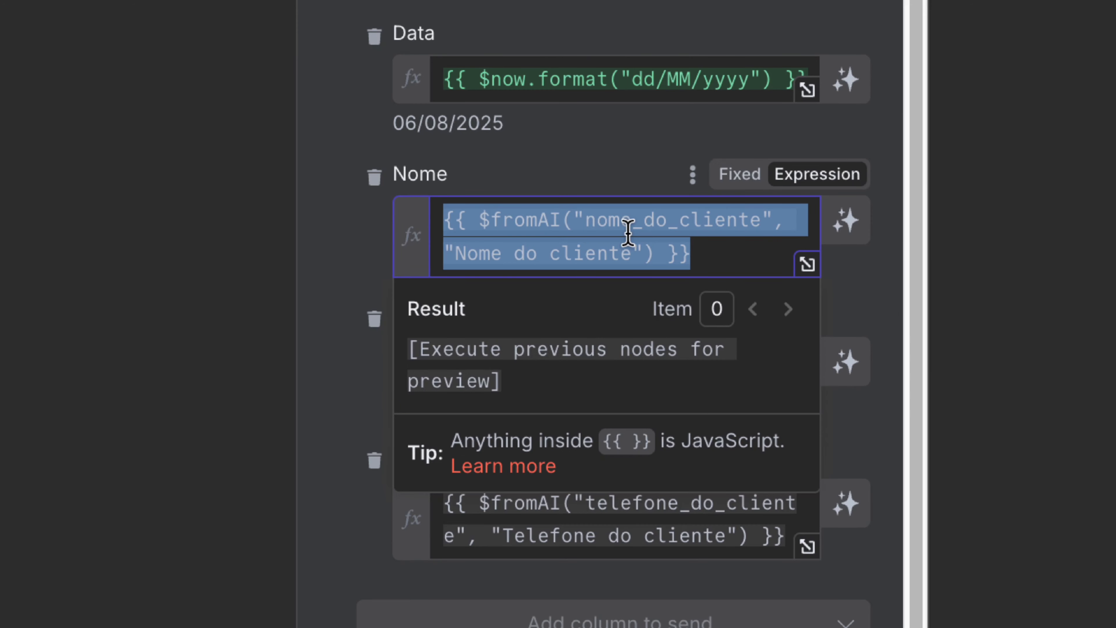
{"action": "left_click", "coordinate": [309, 273]}
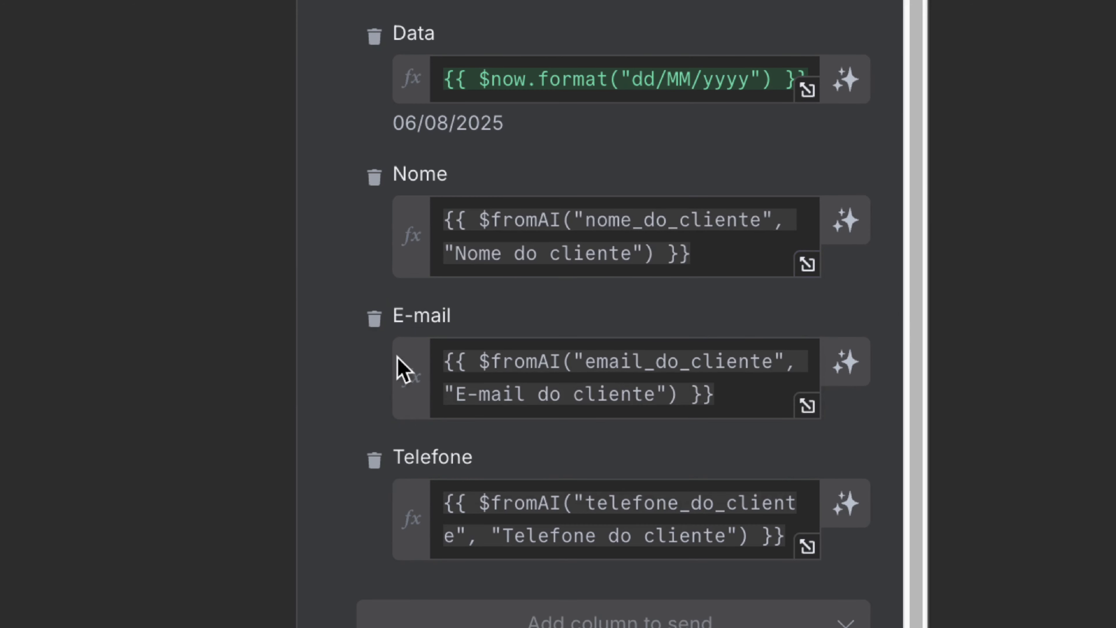
Step: Check the E-mail, Telefone and Data date-format mappings, then close the Google Sheets node
{"action": "triple_click", "coordinate": [512, 378]}
{"action": "left_click", "coordinate": [363, 390]}
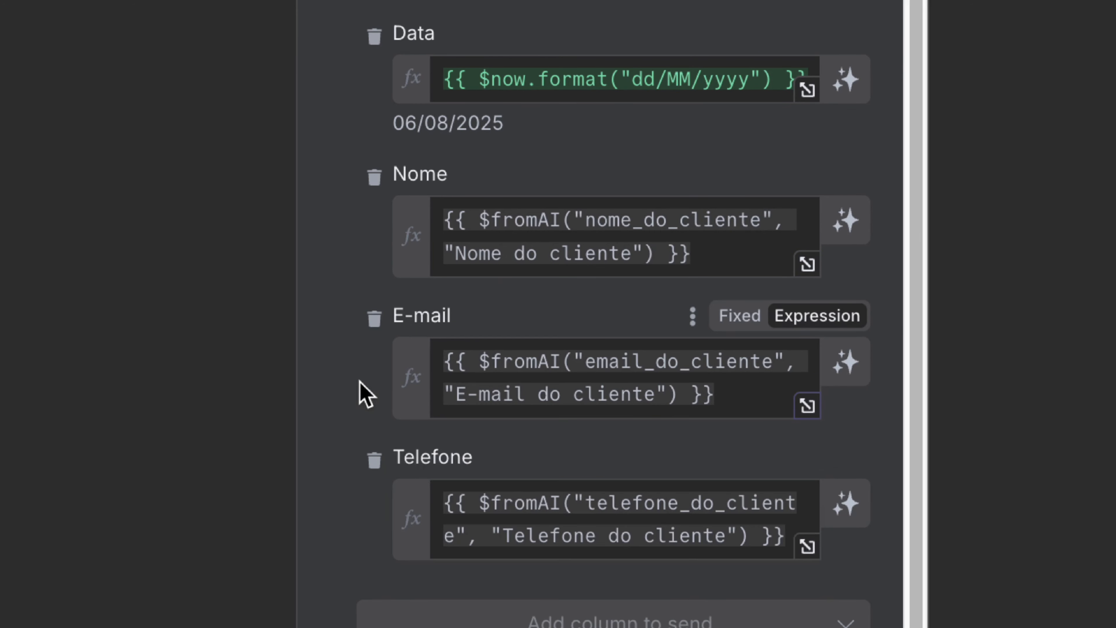
{"action": "triple_click", "coordinate": [506, 491]}
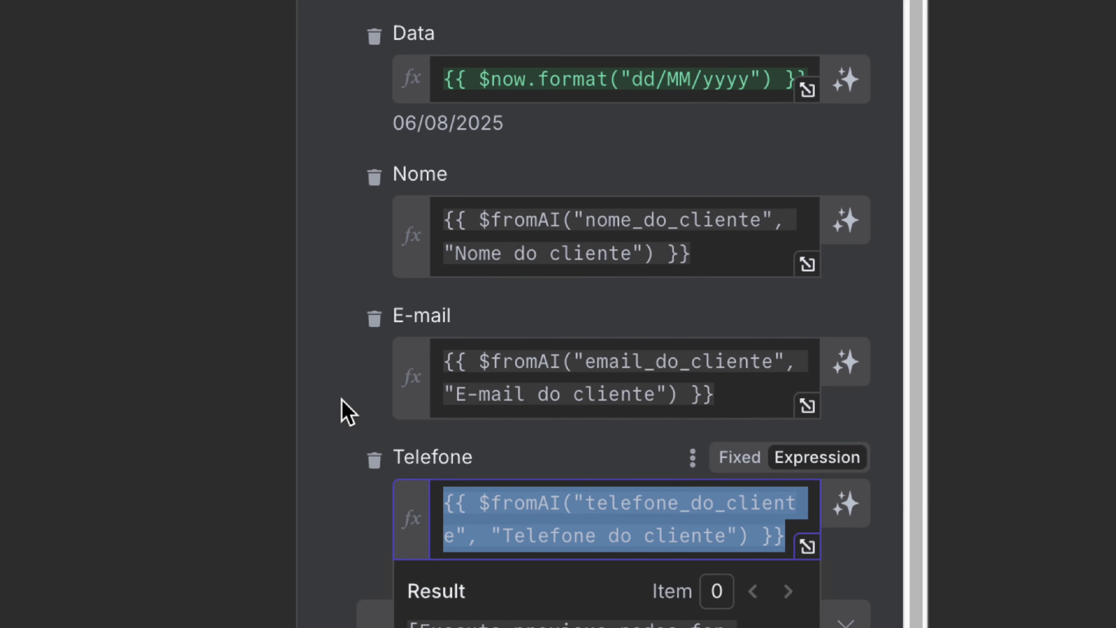
{"action": "left_click", "coordinate": [348, 396]}
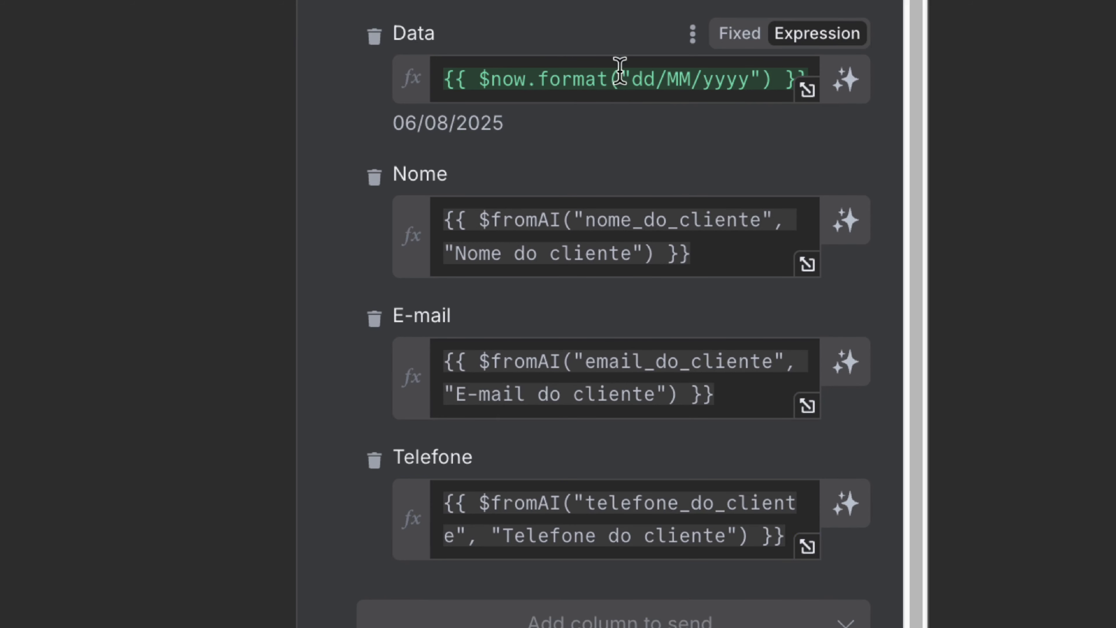
{"action": "left_click_drag", "start_coordinate": [502, 80], "coordinate": [761, 82]}
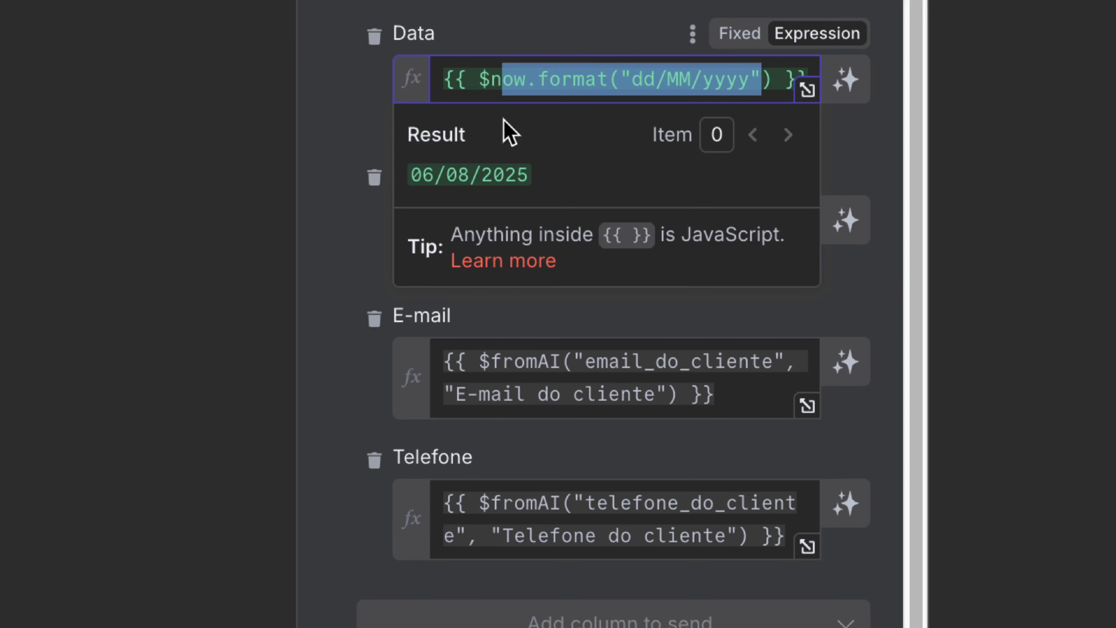
{"action": "left_click", "coordinate": [355, 117]}
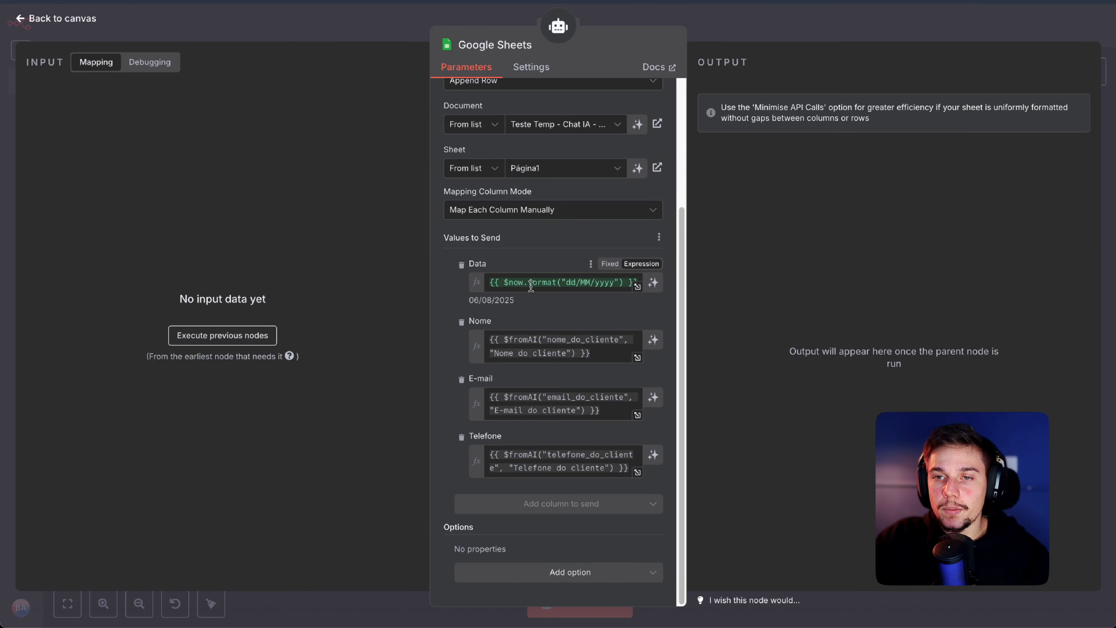
{"action": "mouse_move", "coordinate": [538, 82]}
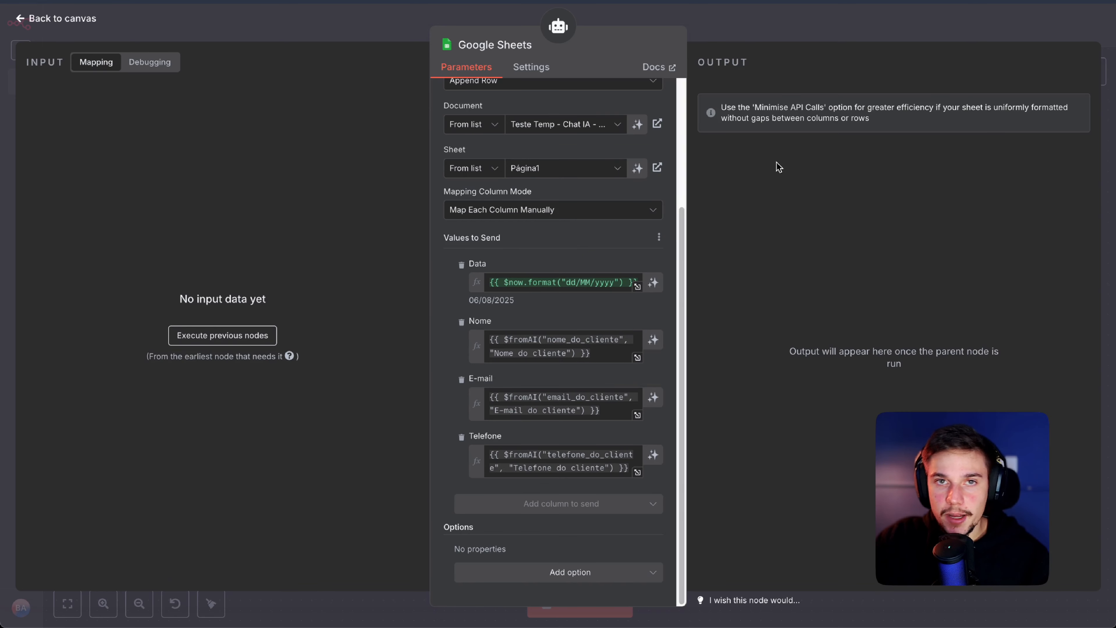
{"action": "left_click", "coordinate": [780, 33]}
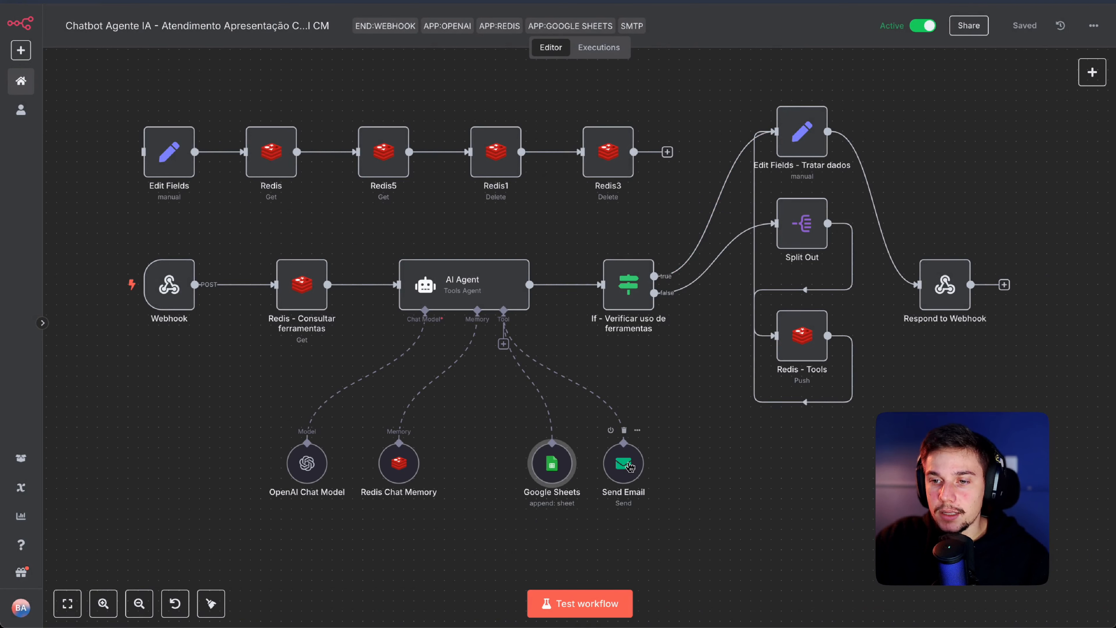
{"action": "left_click", "coordinate": [630, 466]}
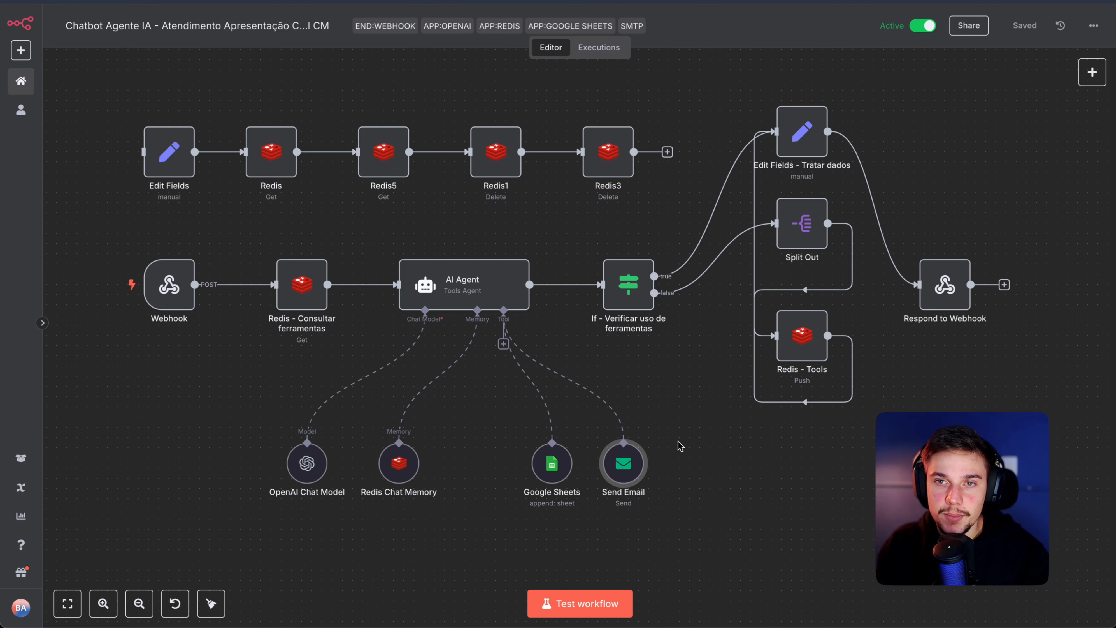
{"action": "mouse_move", "coordinate": [631, 474]}
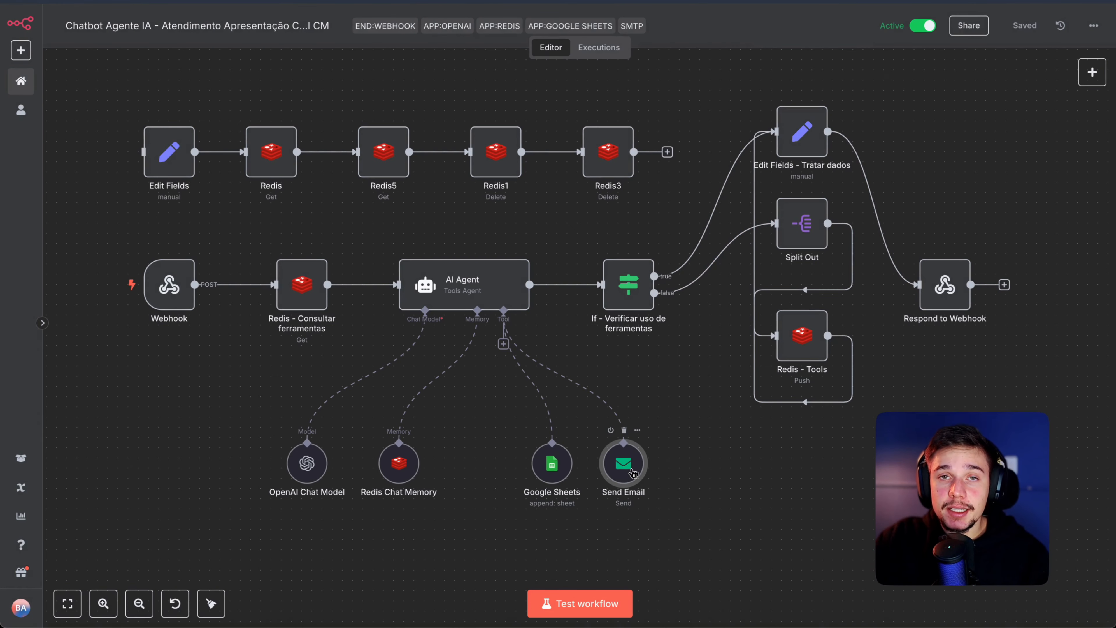
{"action": "double_click", "coordinate": [628, 469]}
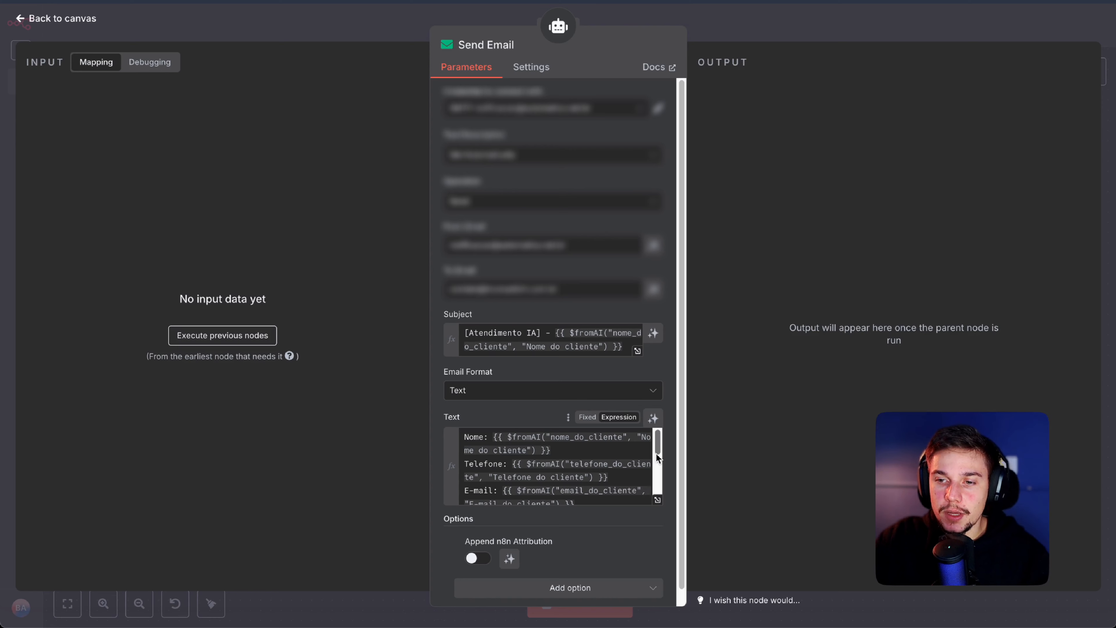
Step: Locate the 'Histórico da conversa' section in the Send Email body's expression editor
{"action": "left_click_drag", "start_coordinate": [656, 453], "coordinate": [661, 484]}
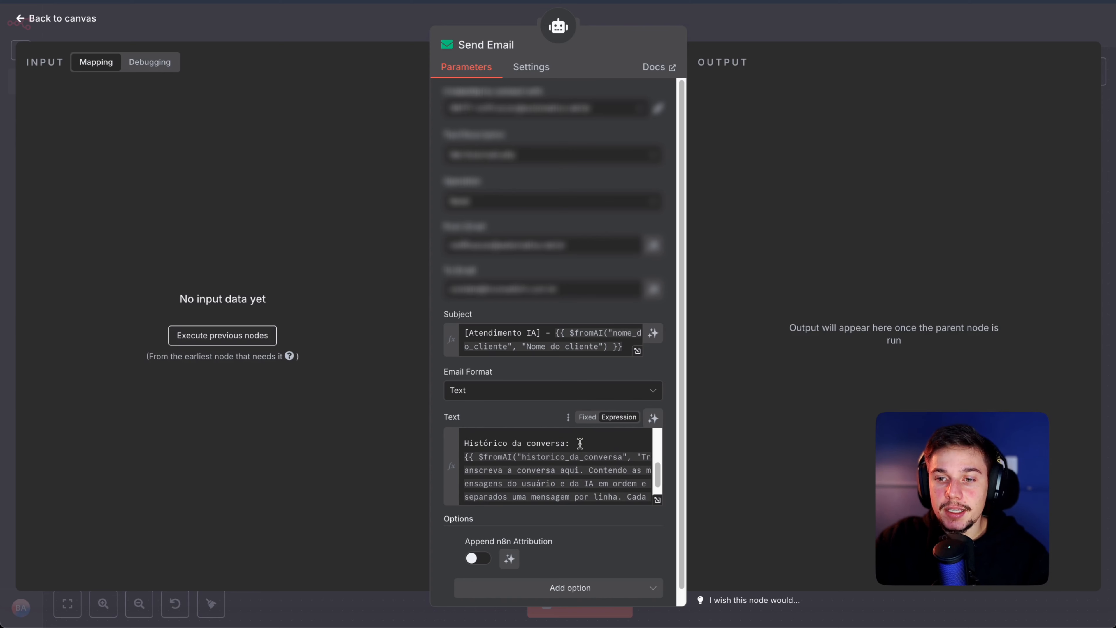
{"action": "left_click_drag", "start_coordinate": [571, 445], "coordinate": [463, 445]}
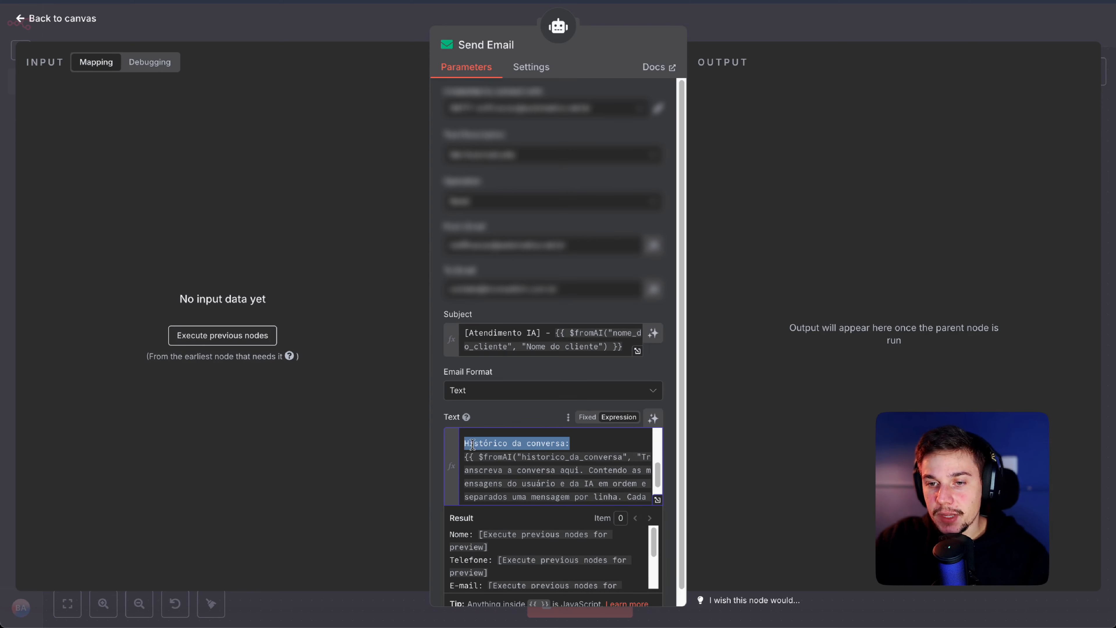
{"action": "left_click", "coordinate": [534, 444]}
{"action": "left_click", "coordinate": [658, 501]}
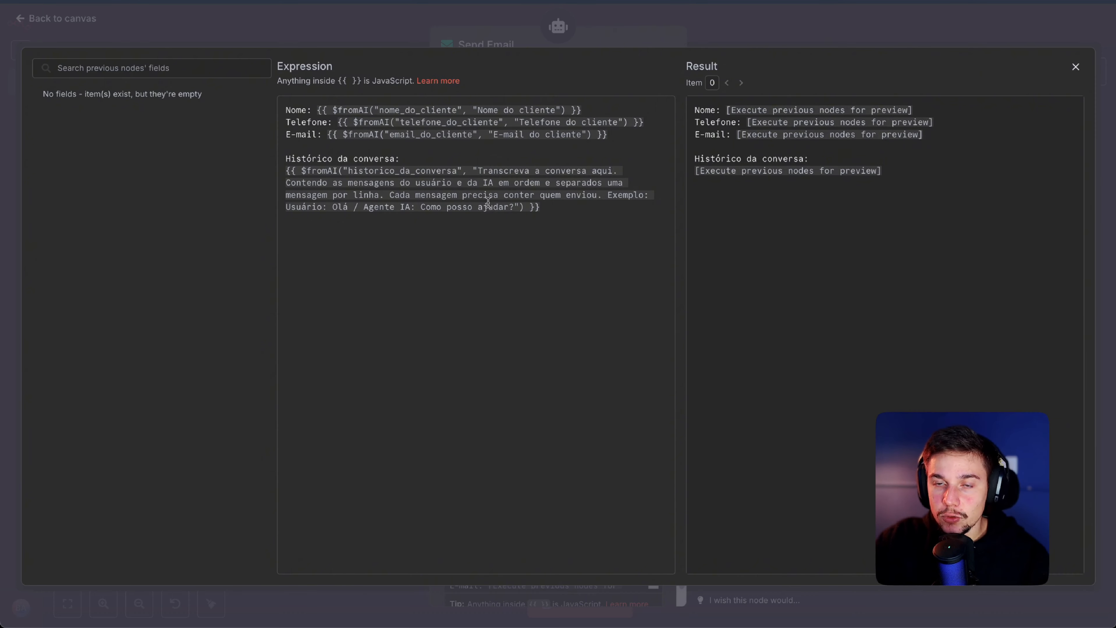
{"action": "left_click_drag", "start_coordinate": [286, 108], "coordinate": [549, 248]}
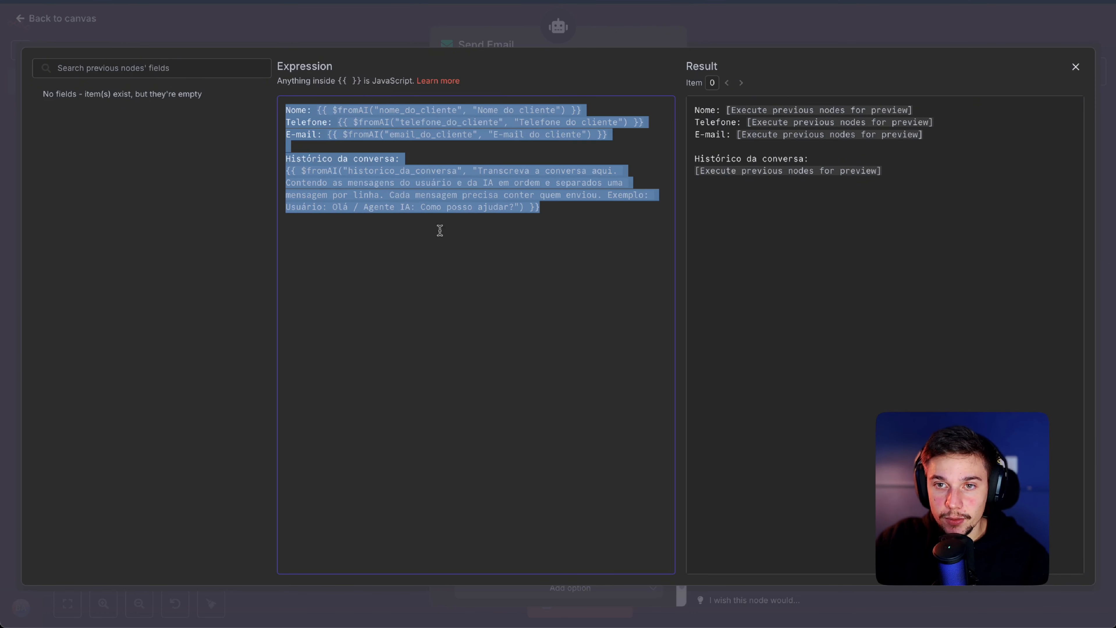
{"action": "triple_click", "coordinate": [311, 105]}
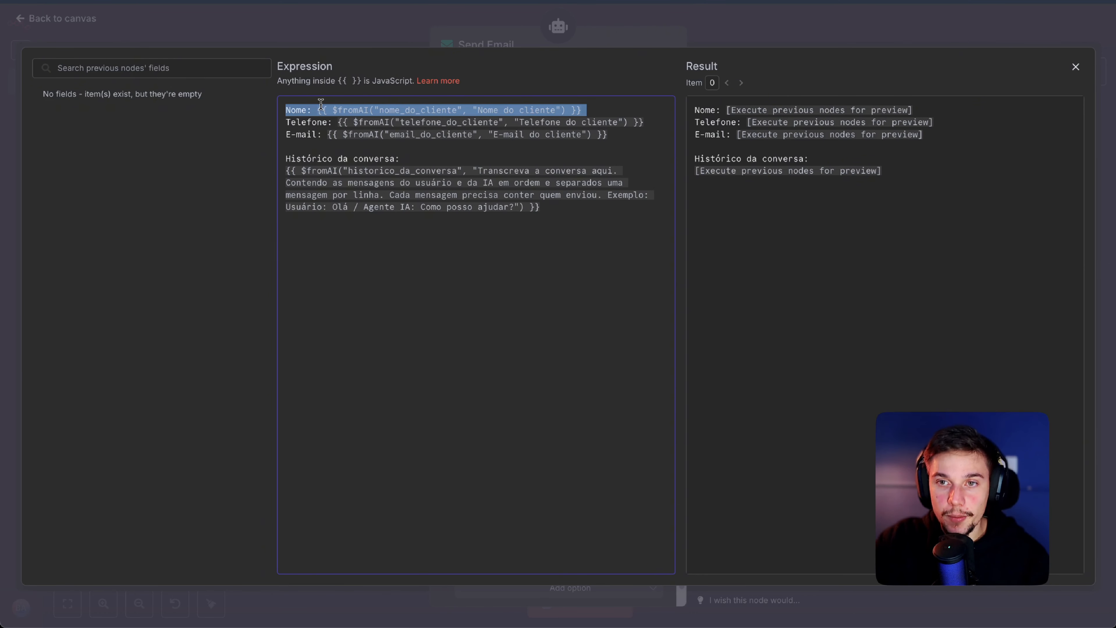
{"action": "double_click", "coordinate": [317, 123]}
{"action": "double_click", "coordinate": [436, 134]}
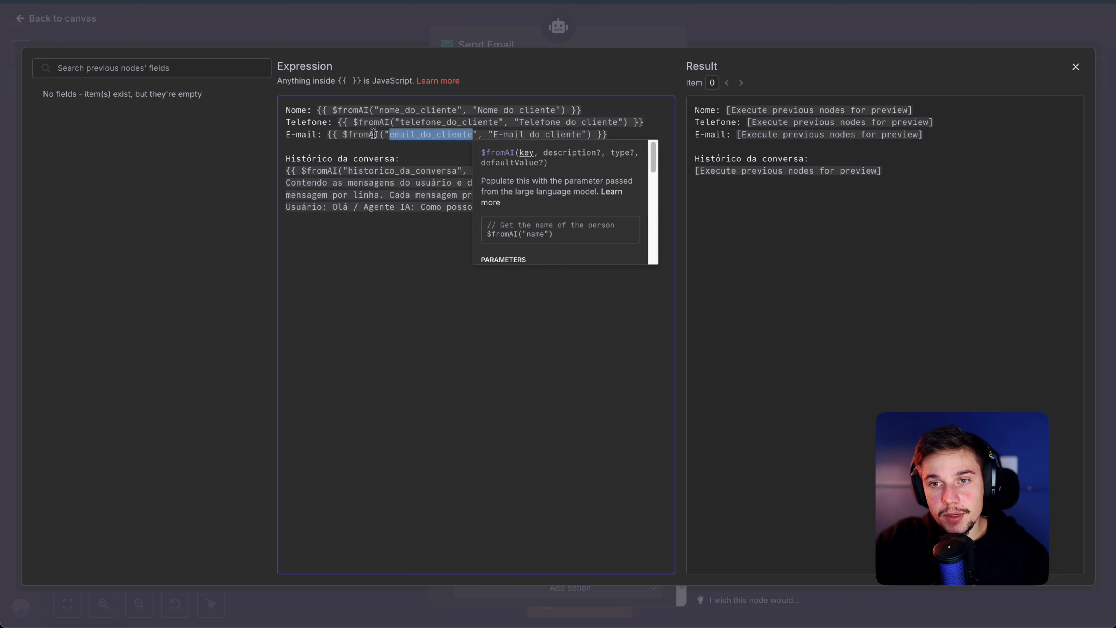
{"action": "left_click", "coordinate": [357, 137]}
{"action": "double_click", "coordinate": [365, 137]}
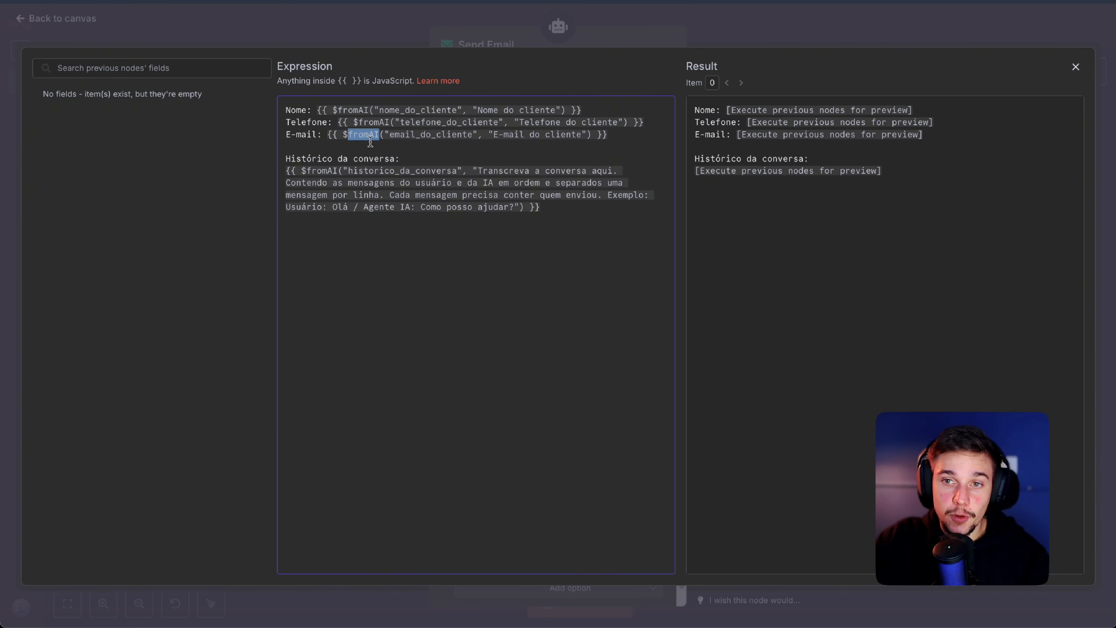
{"action": "left_click_drag", "start_coordinate": [293, 161], "coordinate": [403, 162]}
{"action": "left_click", "coordinate": [404, 161]}
{"action": "double_click", "coordinate": [331, 171]}
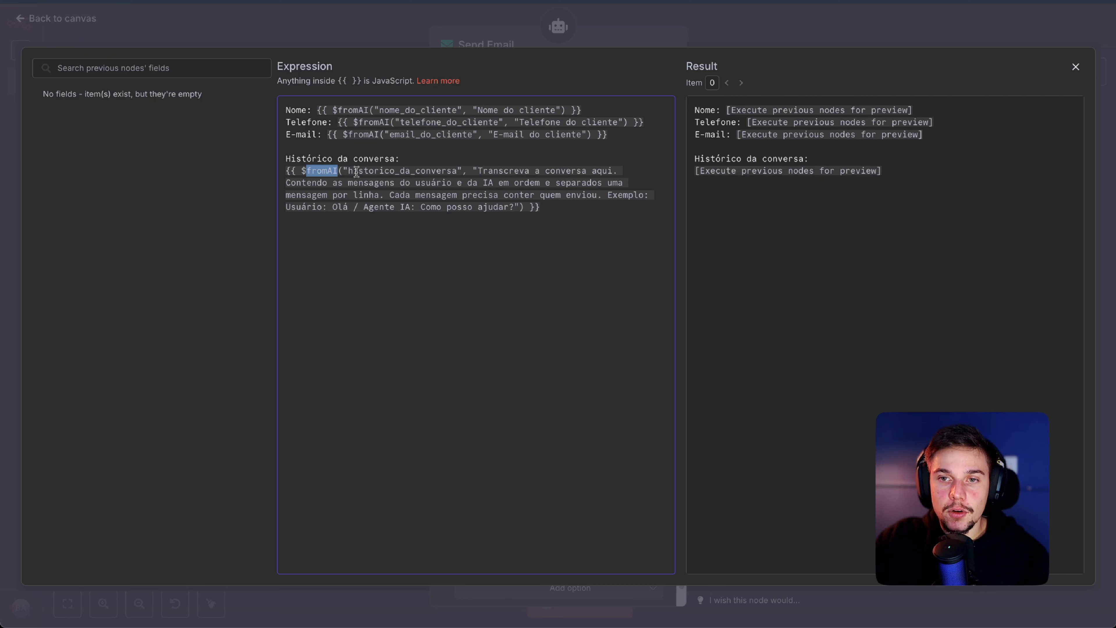
{"action": "double_click", "coordinate": [413, 171]}
{"action": "left_click", "coordinate": [485, 172]}
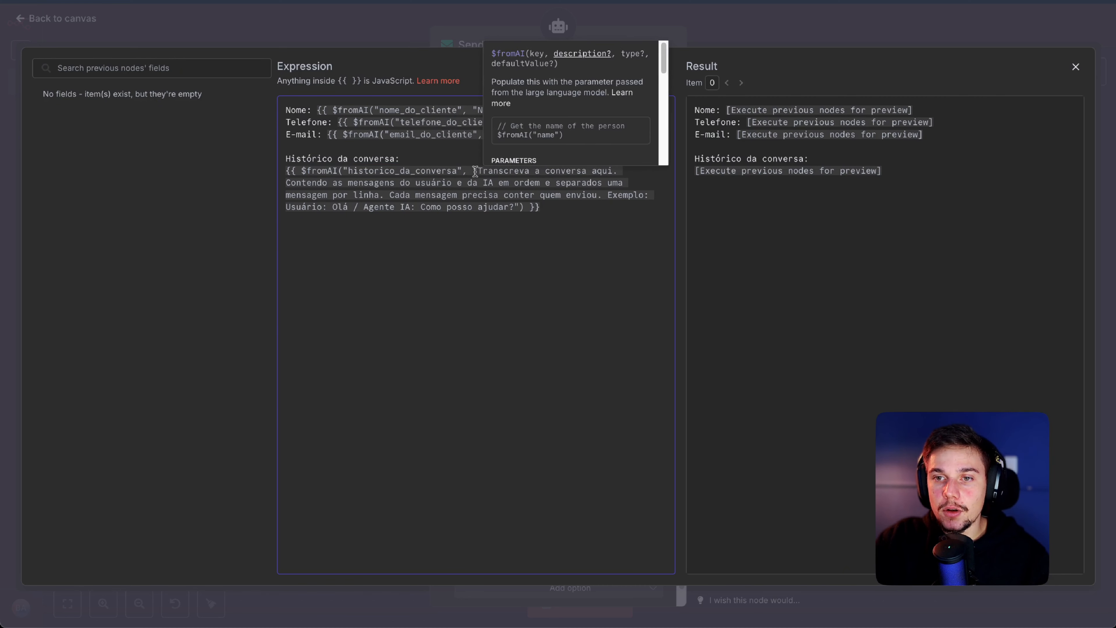
{"action": "left_click_drag", "start_coordinate": [477, 171], "coordinate": [516, 208]}
{"action": "left_click", "coordinate": [489, 208]}
{"action": "left_click", "coordinate": [468, 161]}
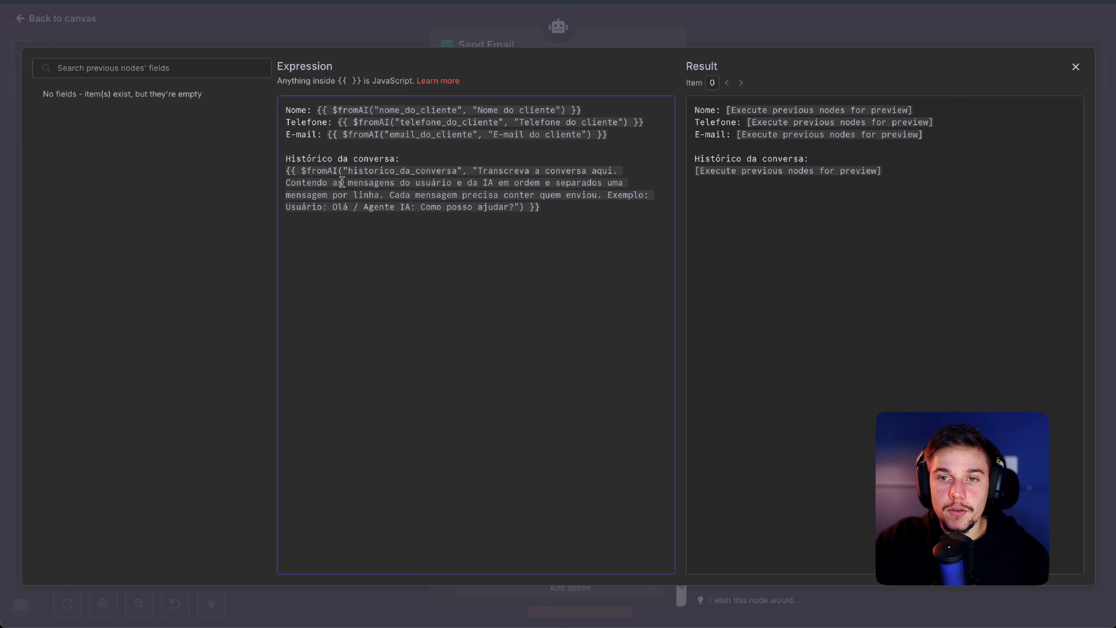
{"action": "left_click_drag", "start_coordinate": [312, 182], "coordinate": [394, 197]}
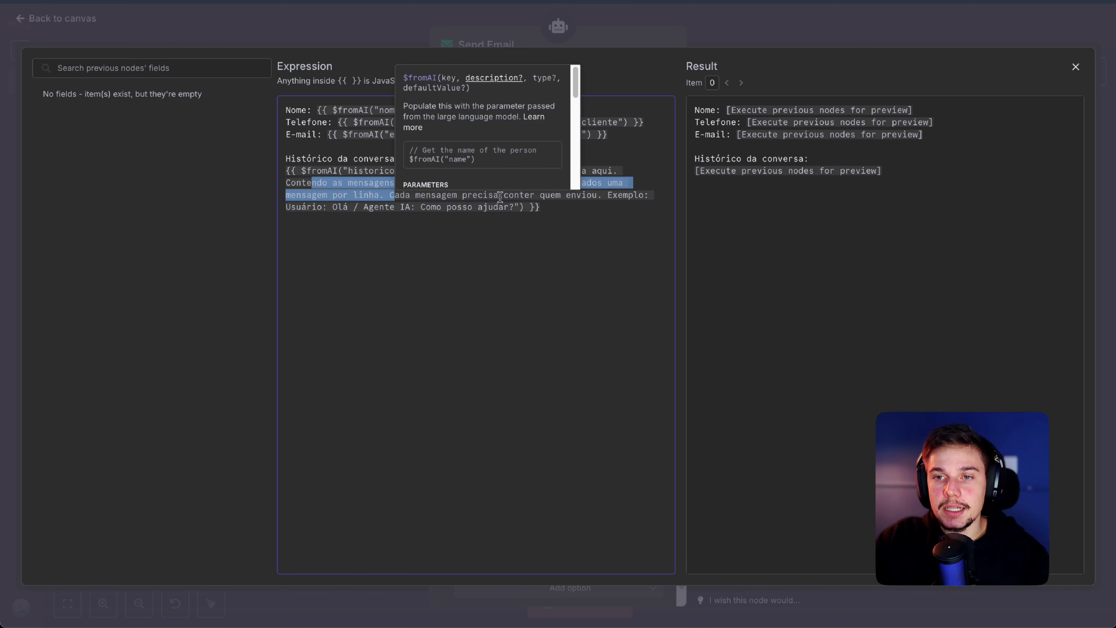
{"action": "left_click", "coordinate": [611, 195]}
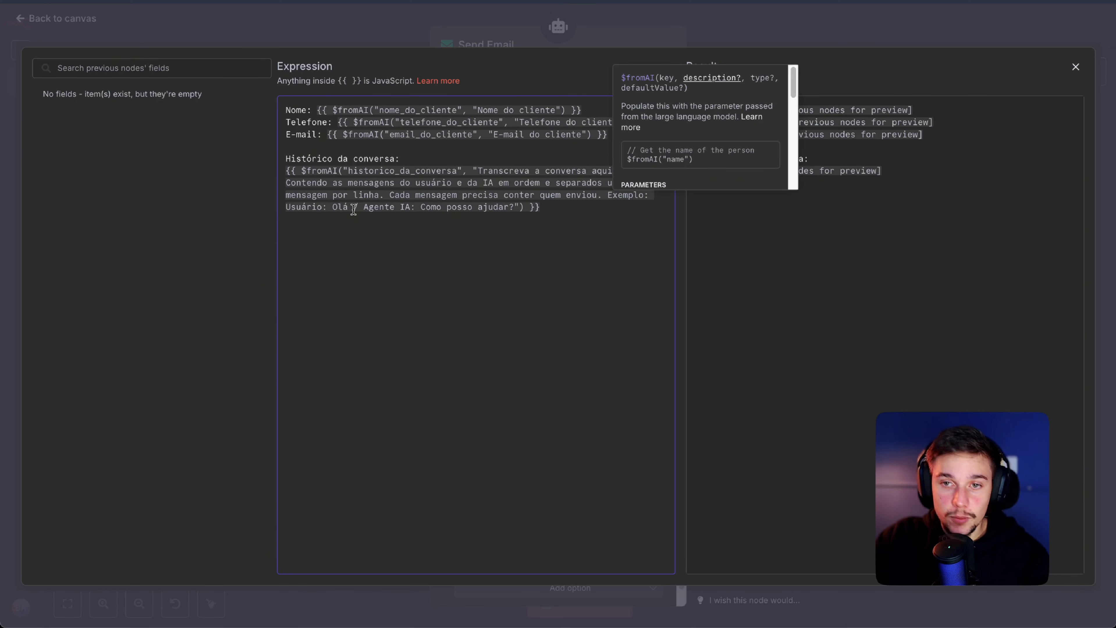
{"action": "double_click", "coordinate": [311, 207]}
{"action": "left_click_drag", "start_coordinate": [311, 207], "coordinate": [515, 212]}
{"action": "double_click", "coordinate": [378, 211]}
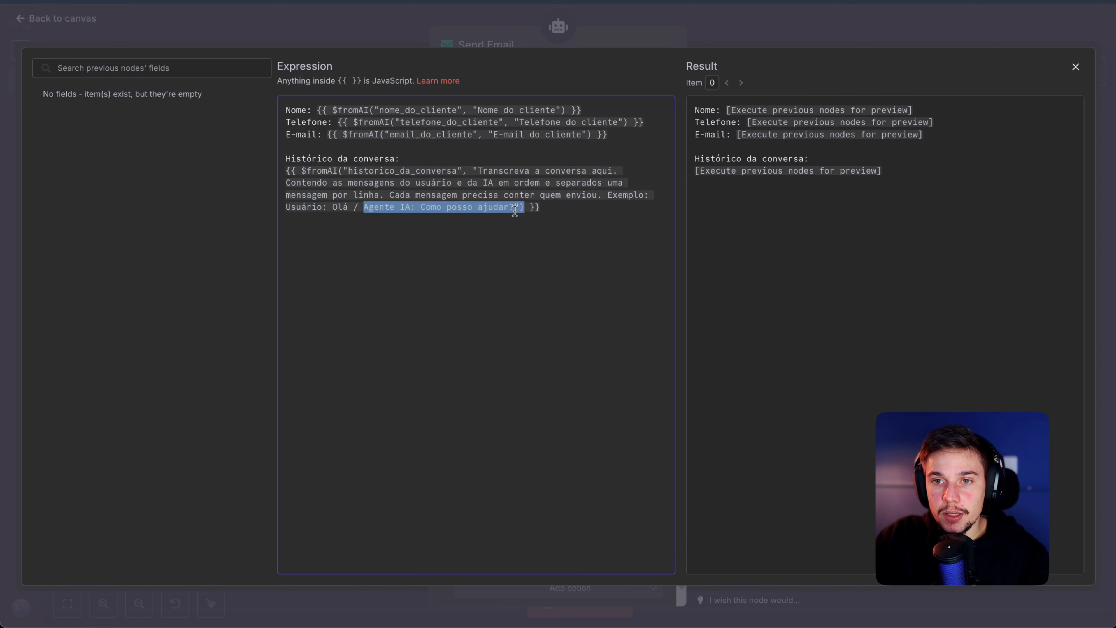
{"action": "left_click", "coordinate": [515, 212]}
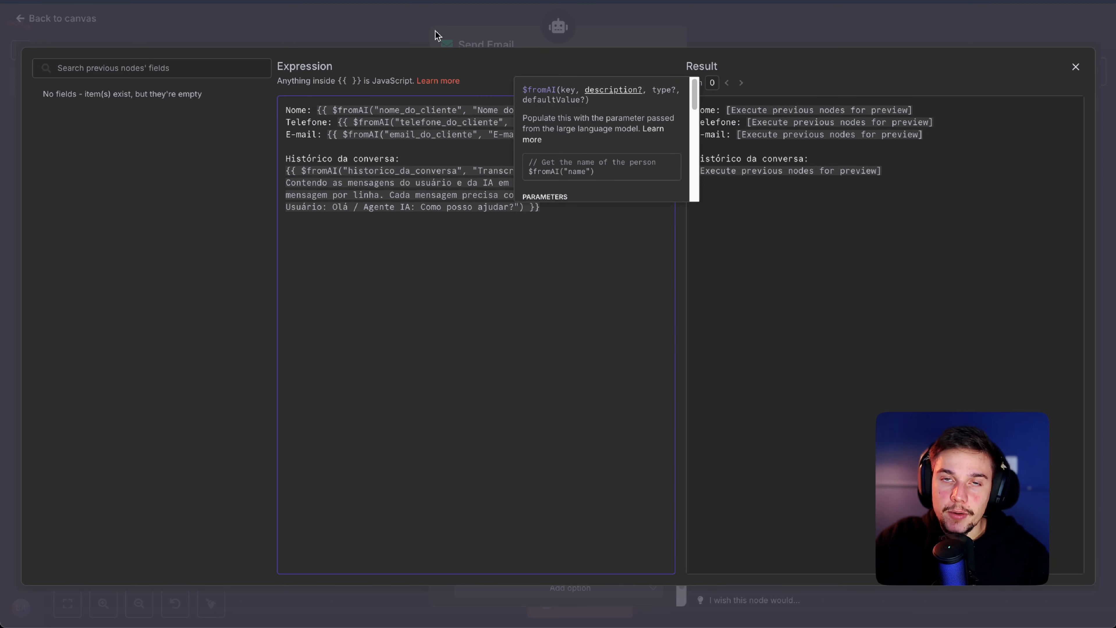
{"action": "left_click", "coordinate": [362, 25]}
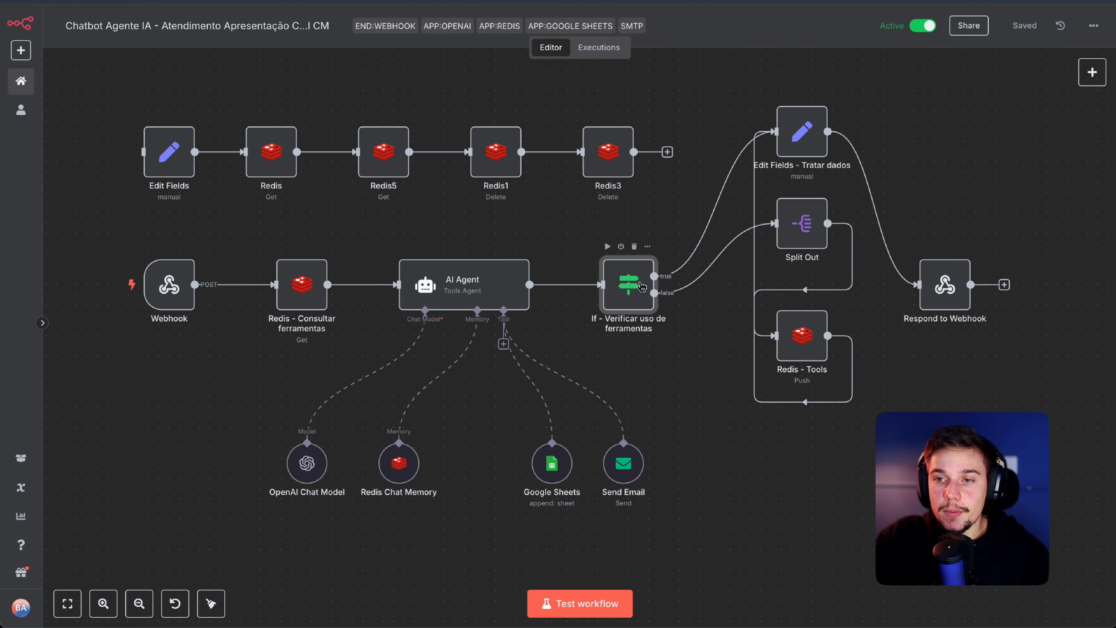
{"action": "double_click", "coordinate": [642, 286]}
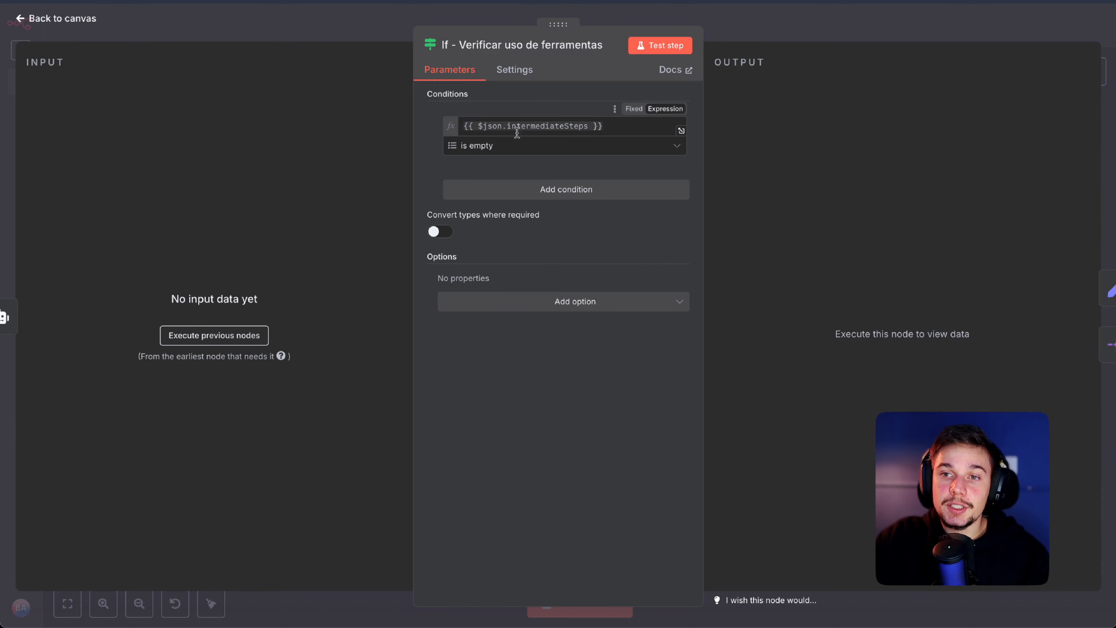
{"action": "left_click", "coordinate": [741, 36]}
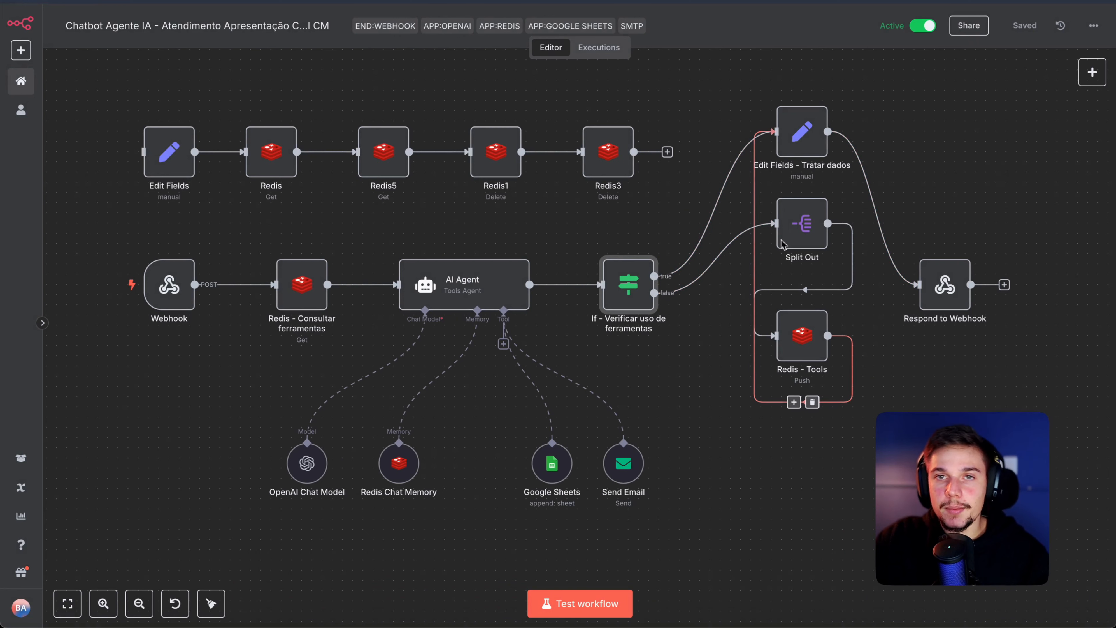
Step: Select the Redis - Consultar ferramentas, AI Agent and Respond to Webhook nodes
{"action": "scroll", "coordinate": [739, 391], "scroll_direction": "right", "scroll_amount": 5}
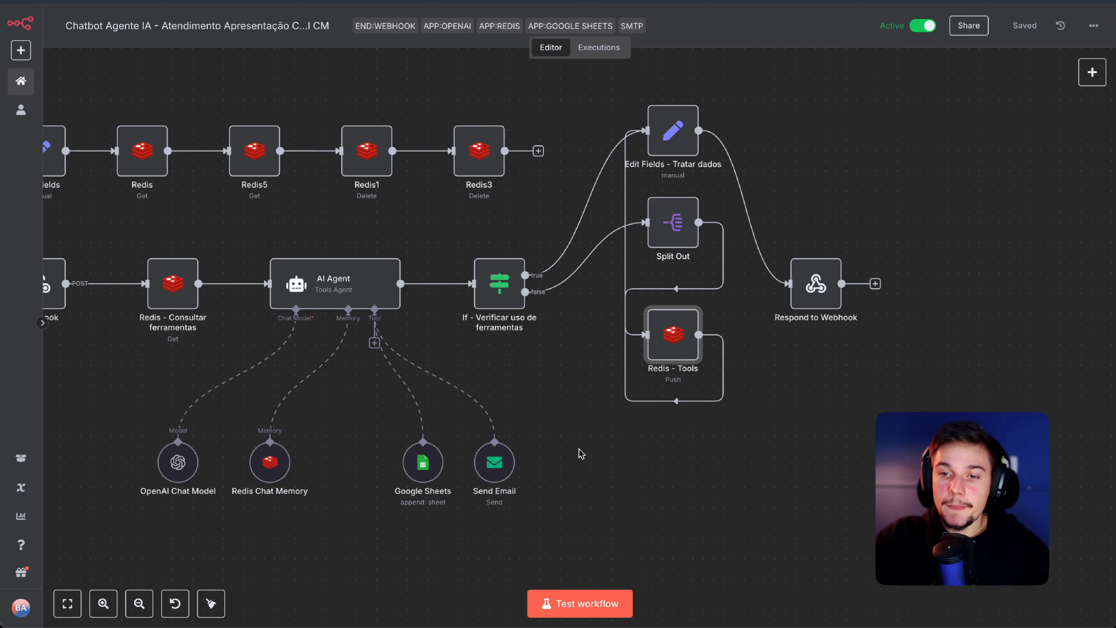
{"action": "scroll", "coordinate": [576, 452], "scroll_direction": "left", "scroll_amount": 4}
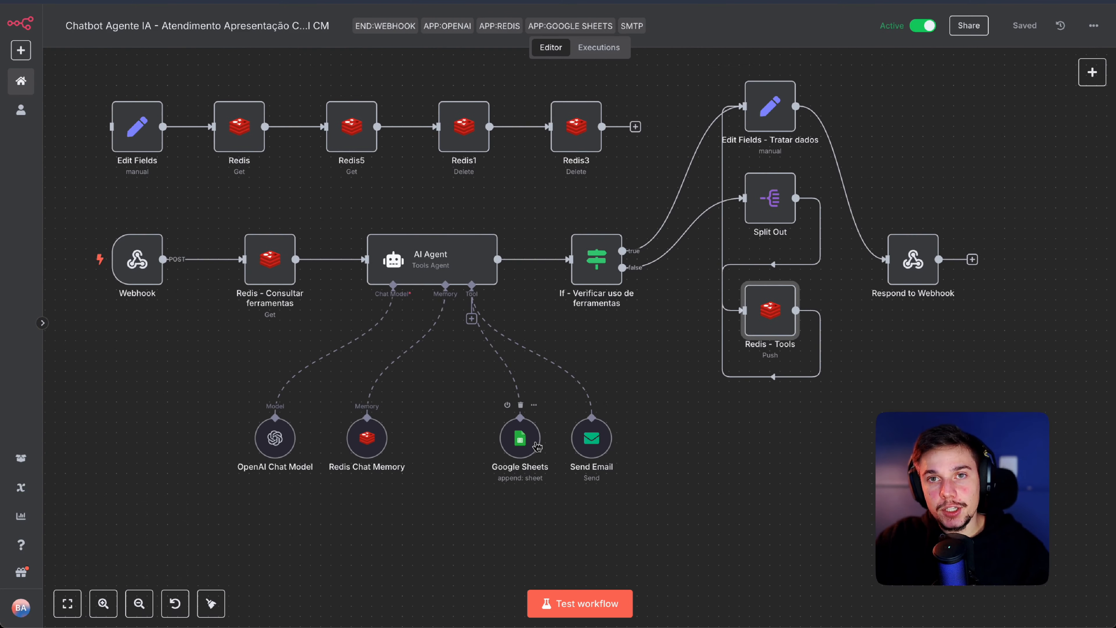
{"action": "scroll", "coordinate": [475, 318], "scroll_direction": "down", "scroll_amount": 1}
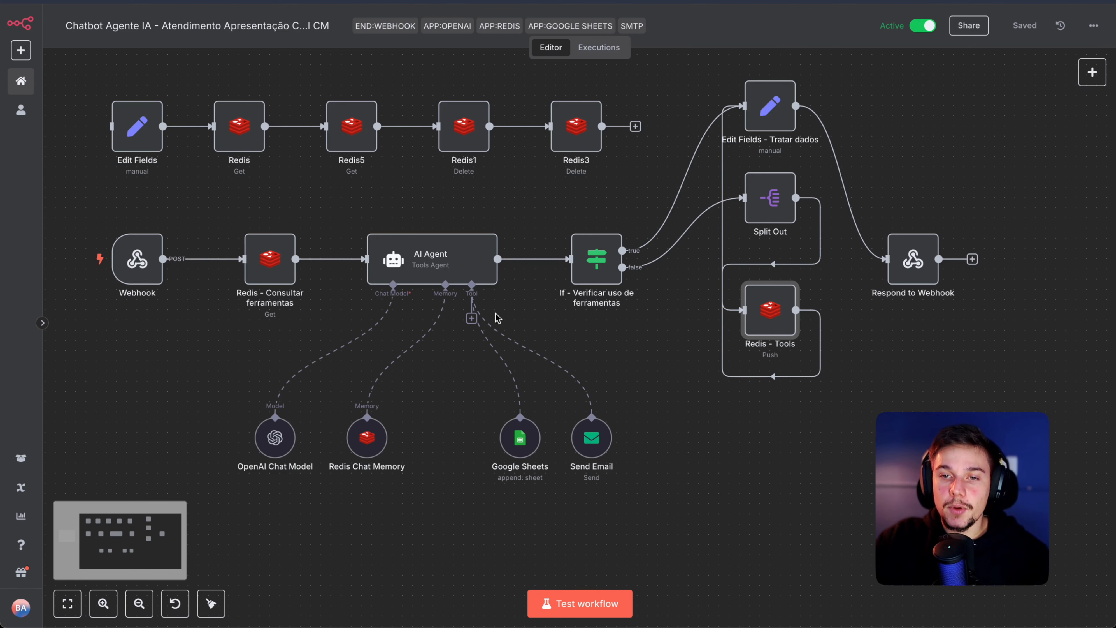
{"action": "left_click", "coordinate": [285, 280]}
{"action": "left_click", "coordinate": [394, 271]}
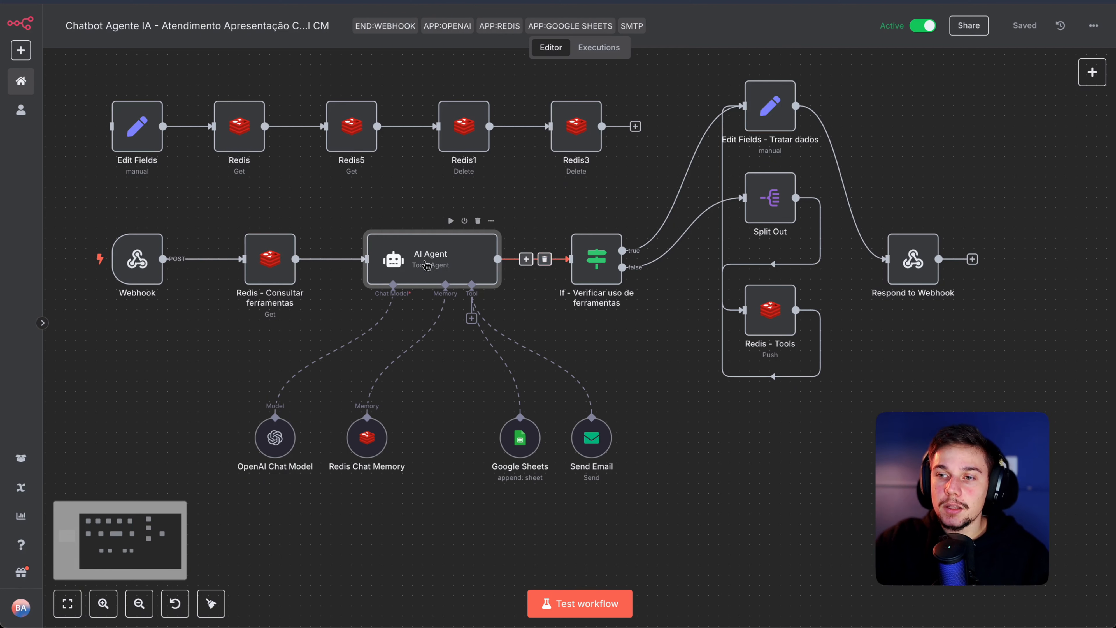
{"action": "left_click", "coordinate": [931, 268]}
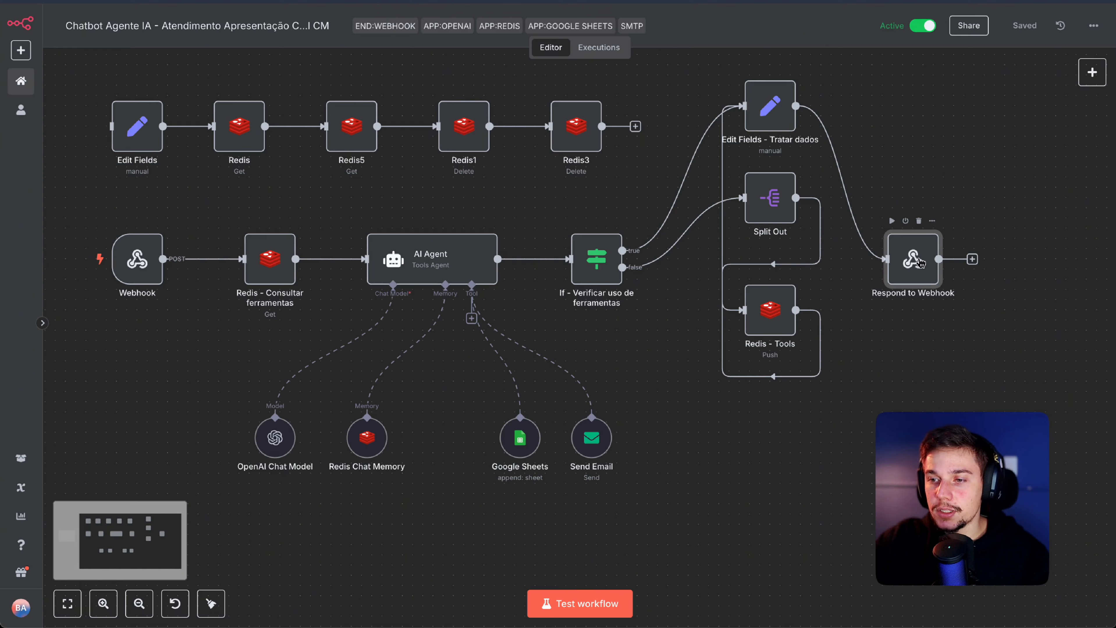
{"action": "left_click_drag", "start_coordinate": [903, 344], "coordinate": [917, 372]}
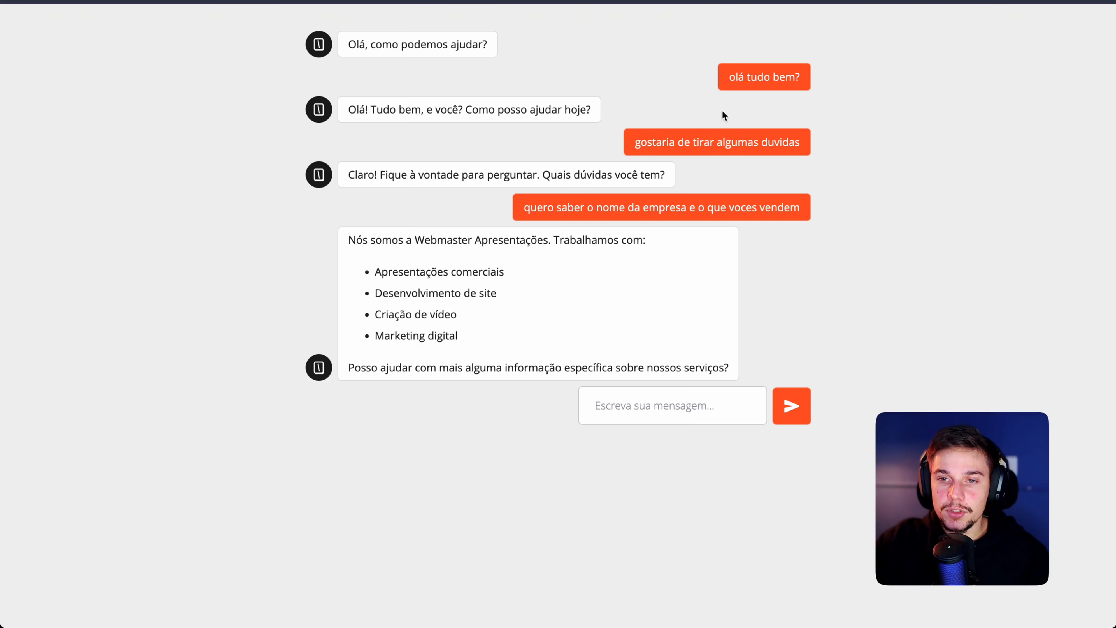
Step: Send the chatbot the message 'quero criar um site'
{"action": "left_click_drag", "start_coordinate": [431, 273], "coordinate": [348, 240]}
{"action": "left_click", "coordinate": [354, 242]}
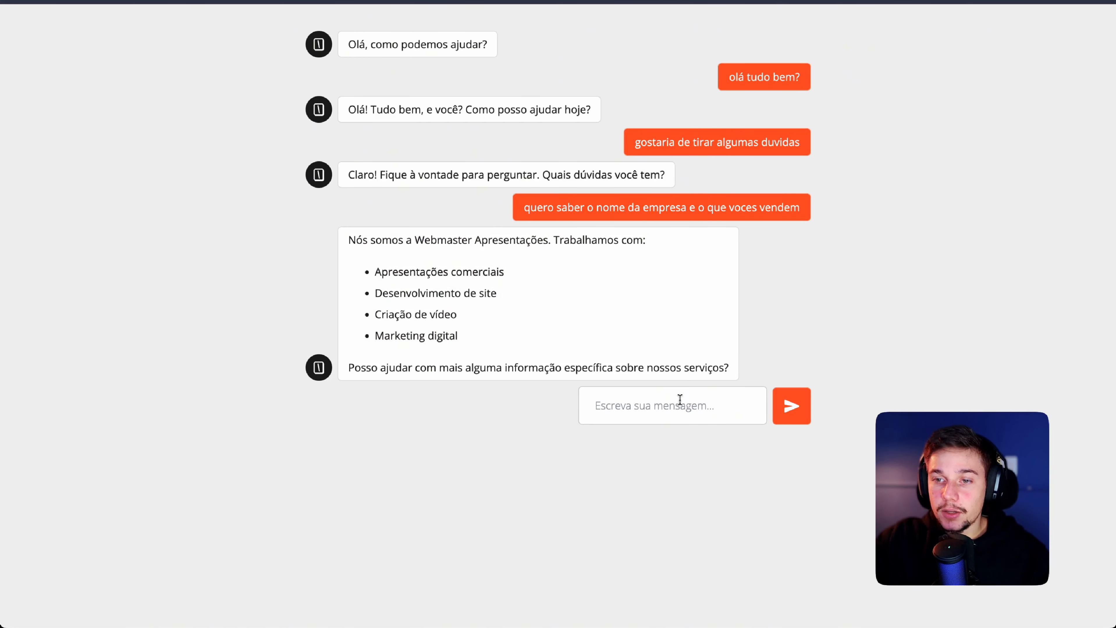
{"action": "left_click", "coordinate": [668, 410]}
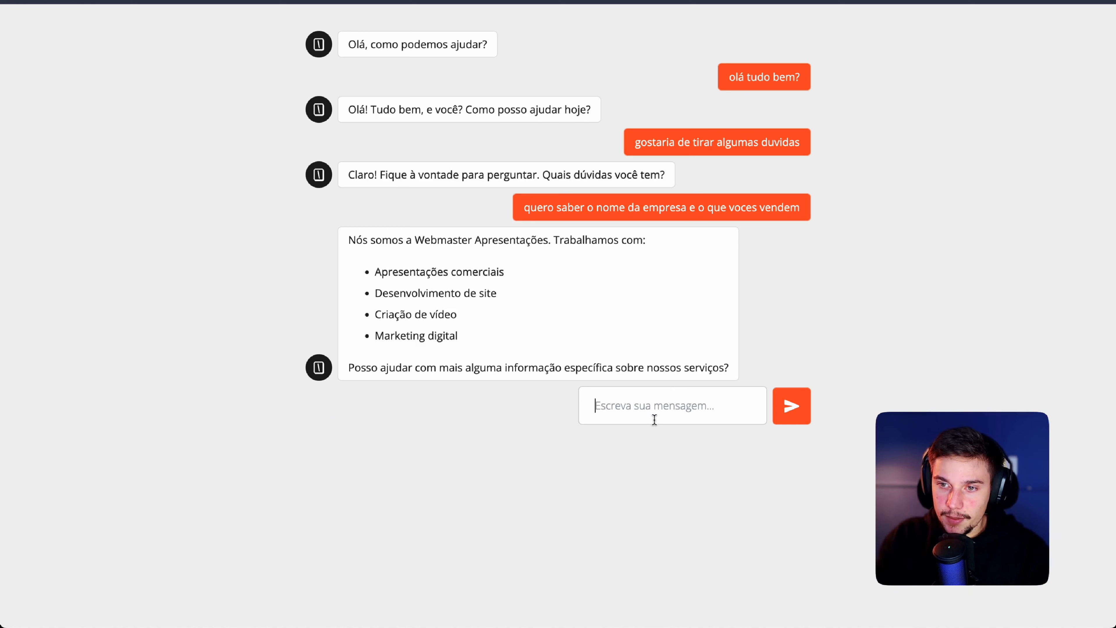
{"action": "type", "text": "quero c"}
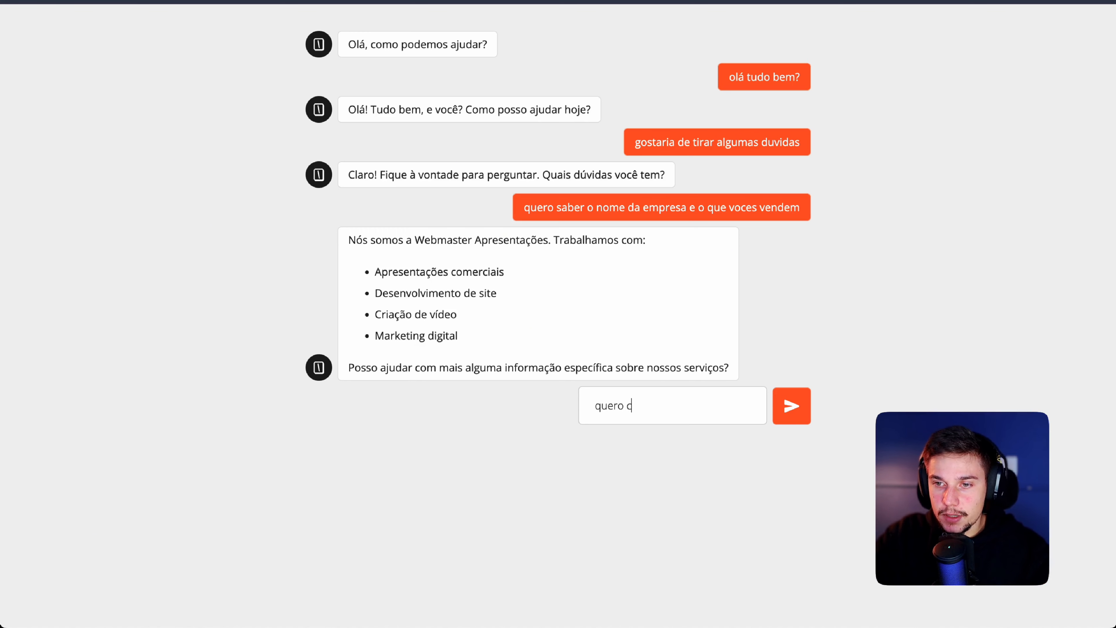
{"action": "type", "text": "riar um site"}
{"action": "key", "text": "Return"}
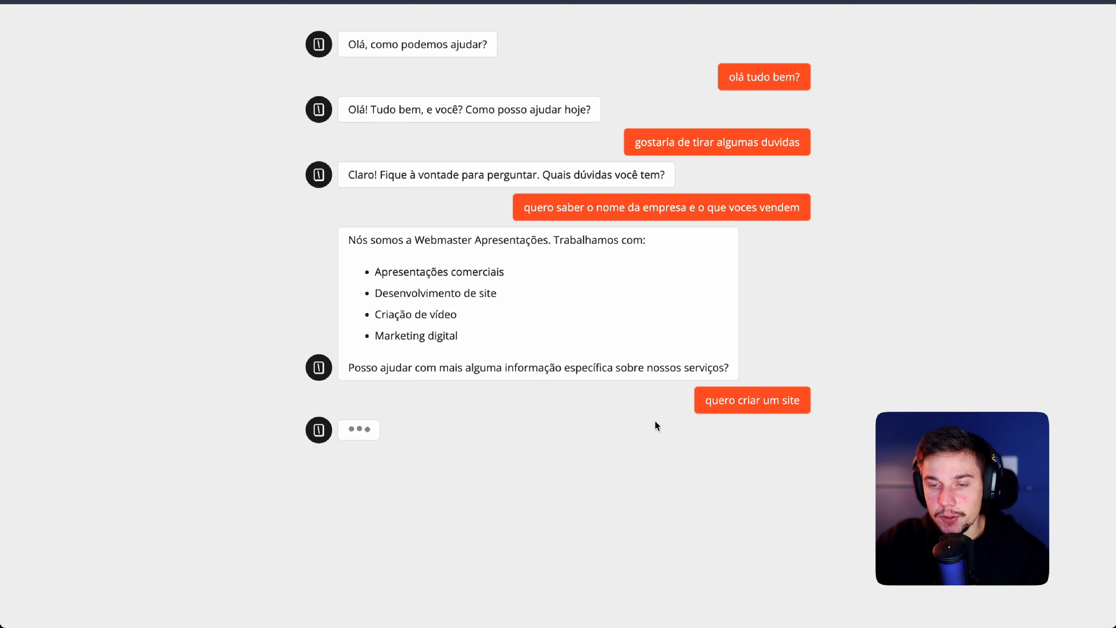
Step: Read the bot's reply, which offers help defining the site and asks for a name
{"action": "left_click_drag", "start_coordinate": [401, 383], "coordinate": [777, 393]}
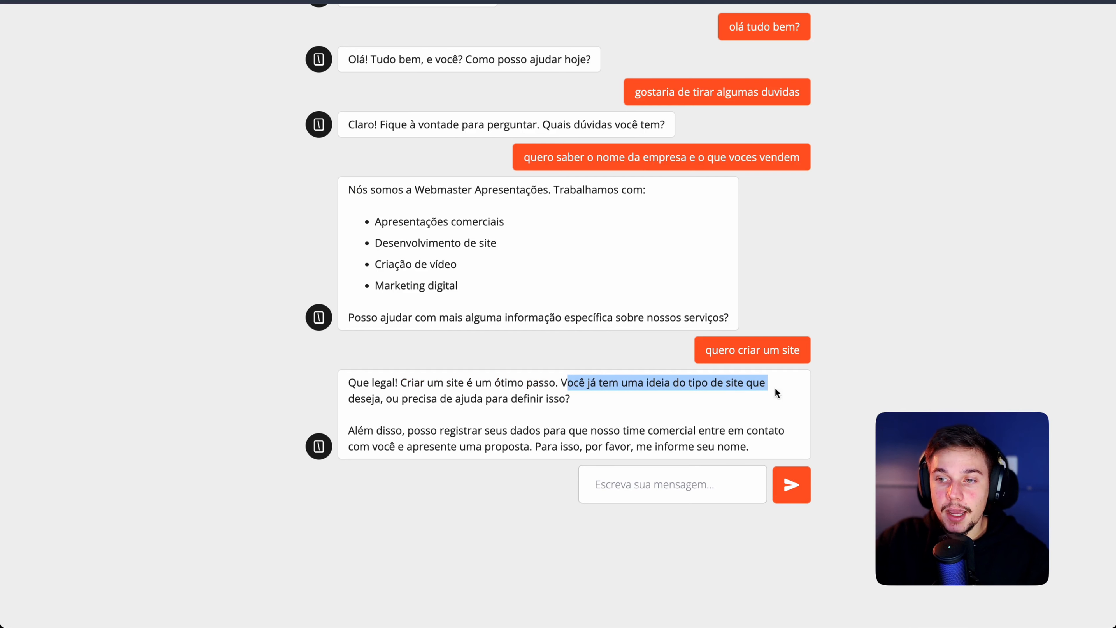
{"action": "left_click_drag", "start_coordinate": [393, 400], "coordinate": [562, 402]}
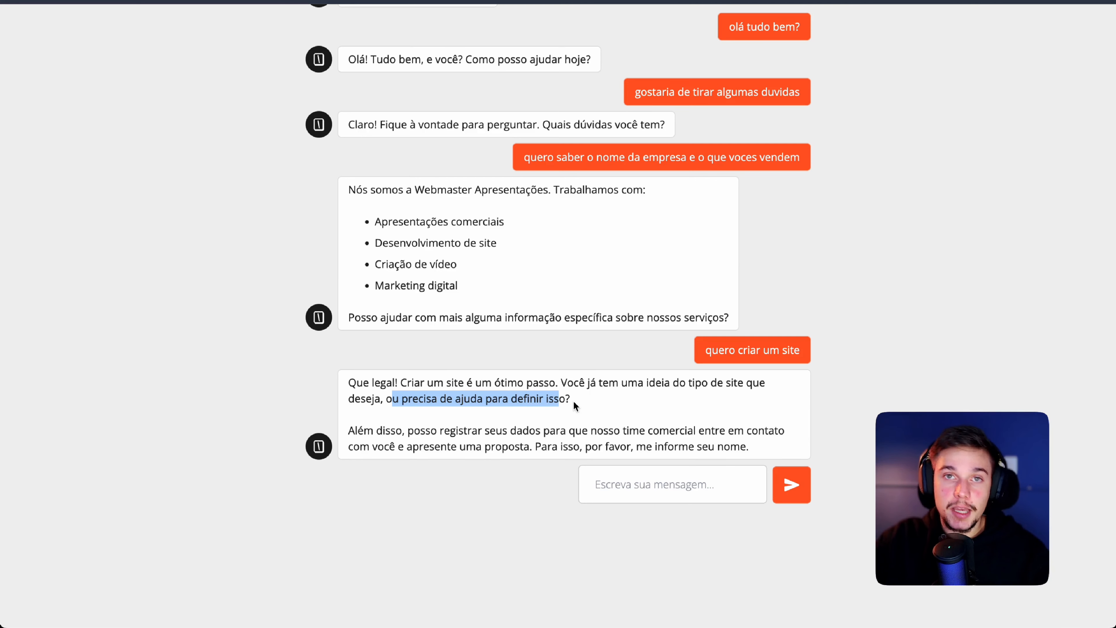
{"action": "left_click_drag", "start_coordinate": [573, 402], "coordinate": [352, 382]}
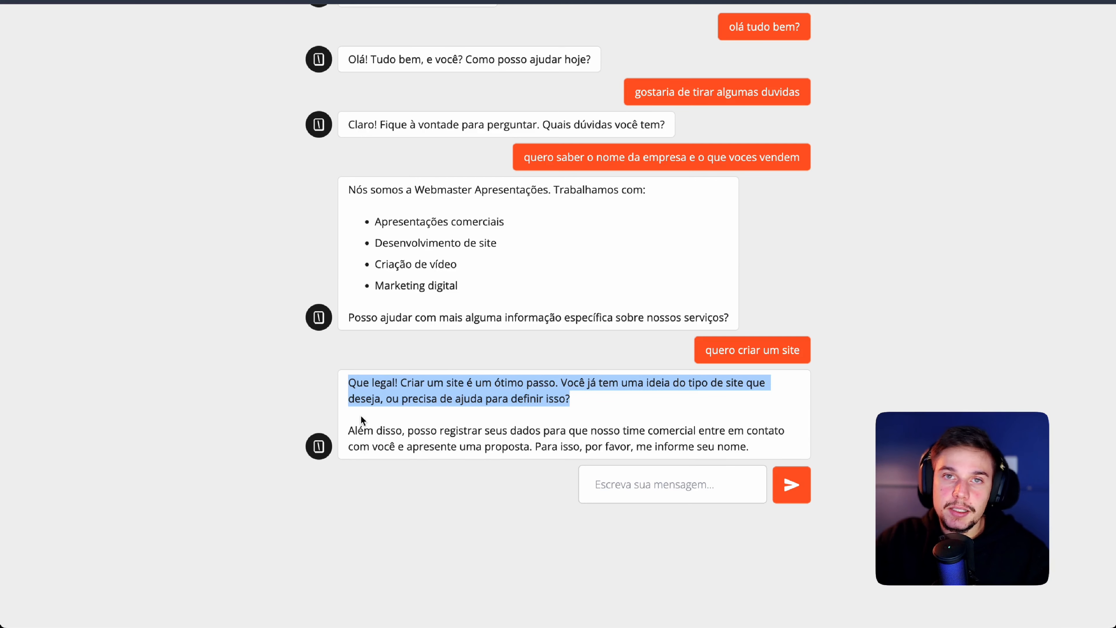
{"action": "left_click", "coordinate": [395, 414]}
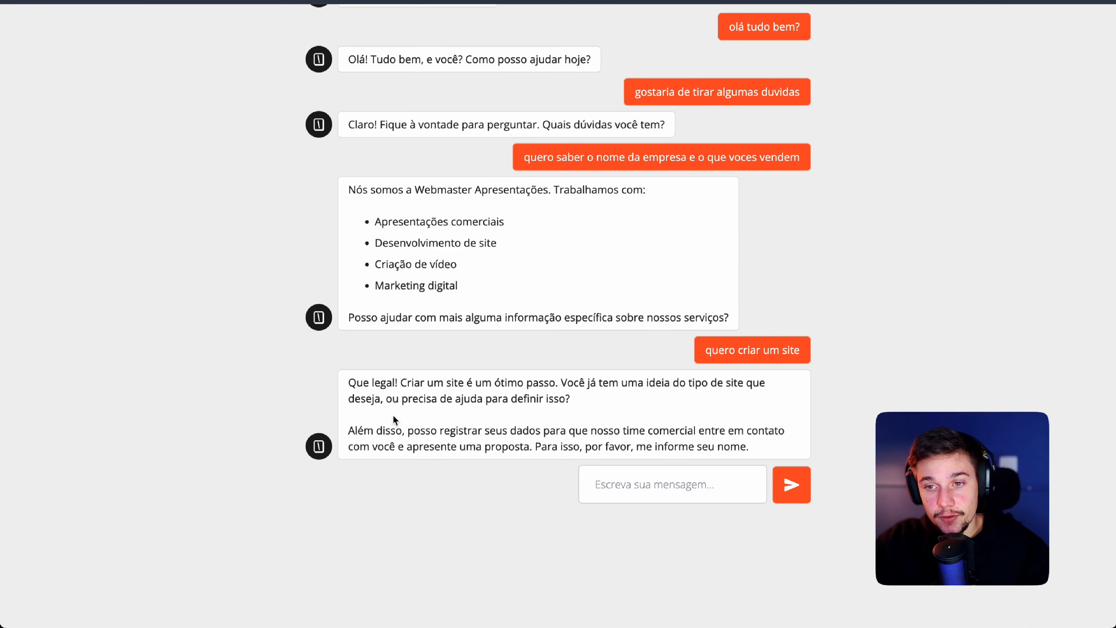
{"action": "left_click_drag", "start_coordinate": [349, 431], "coordinate": [749, 449]}
Step: Give the chatbot the contact's name, then their e-mail address when asked
{"action": "left_click", "coordinate": [705, 492]}
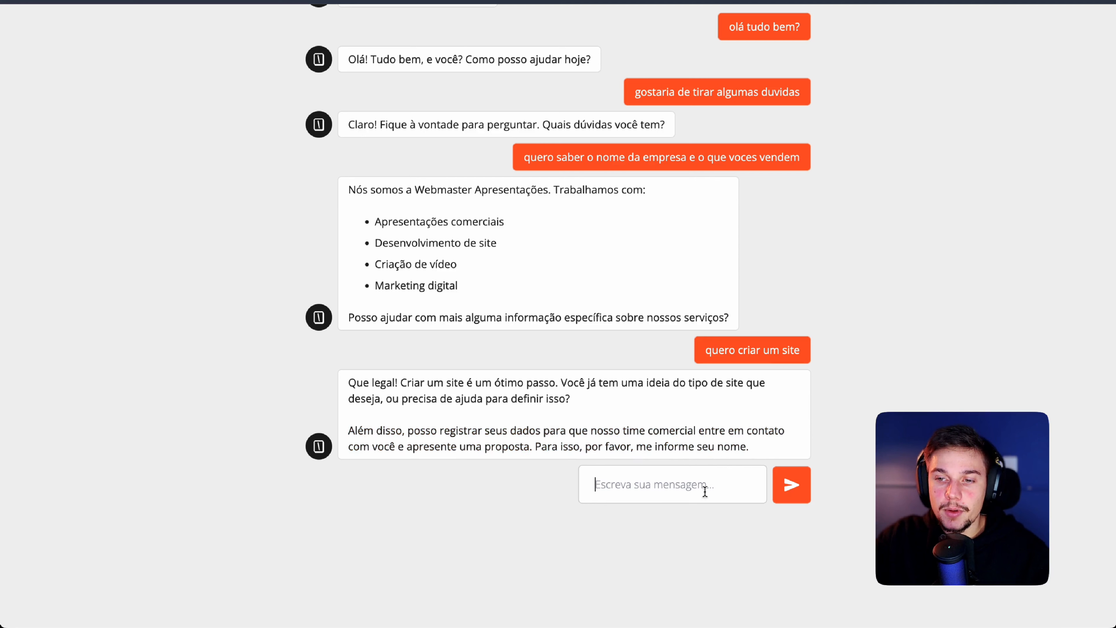
{"action": "type", "text": "bruno"}
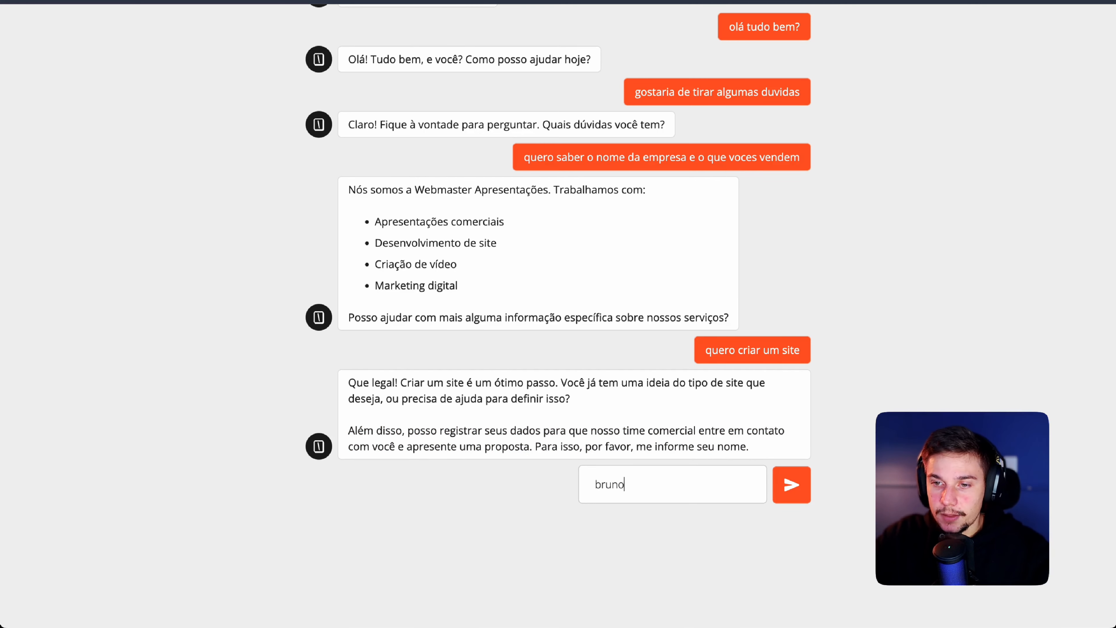
{"action": "key", "text": "Return"}
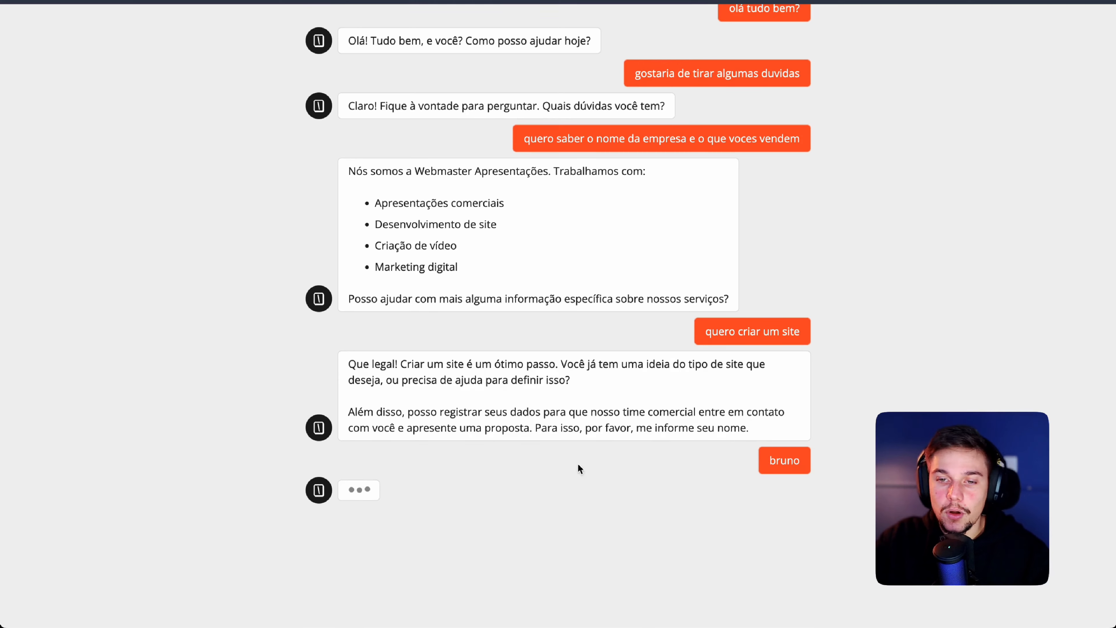
{"action": "left_click_drag", "start_coordinate": [380, 451], "coordinate": [659, 480]}
{"action": "left_click", "coordinate": [658, 489]}
{"action": "type", "text": "bruno"}
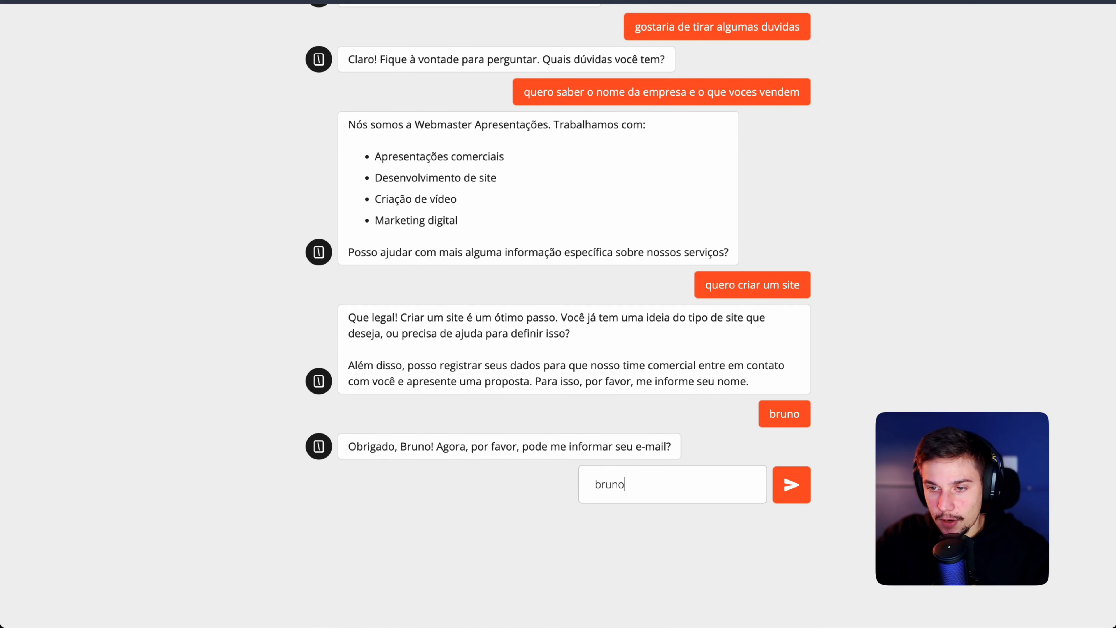
{"action": "type", "text": "@teste.com"}
{"action": "key", "text": "Return"}
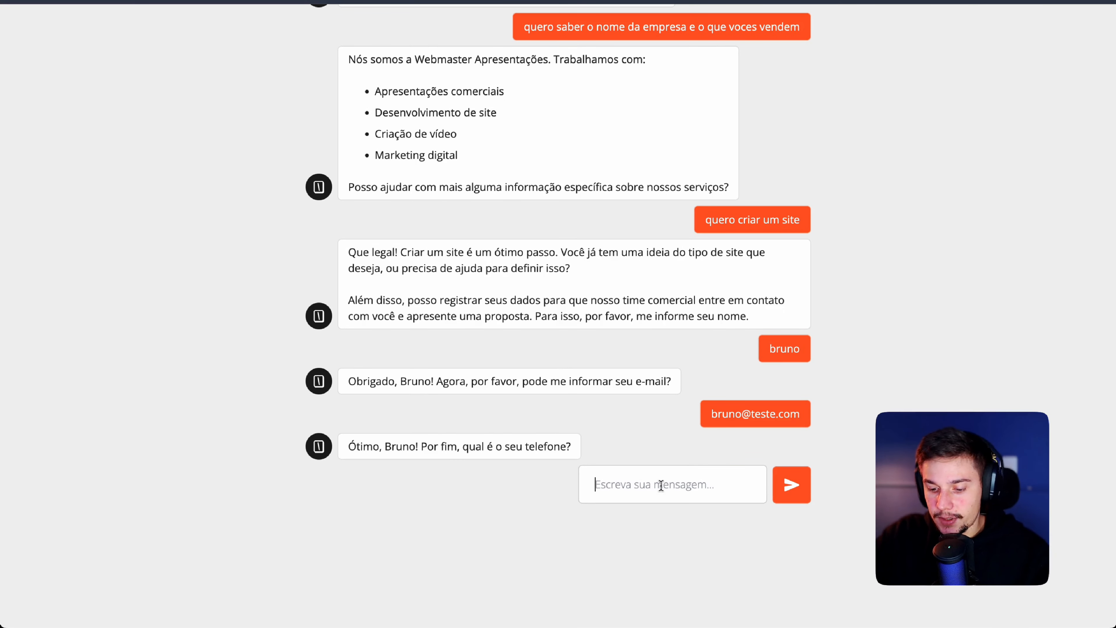
Step: Ask 'quanto custa um site?', then send the contact's phone number when requested
{"action": "type", "text": "quanto custa um site?"}
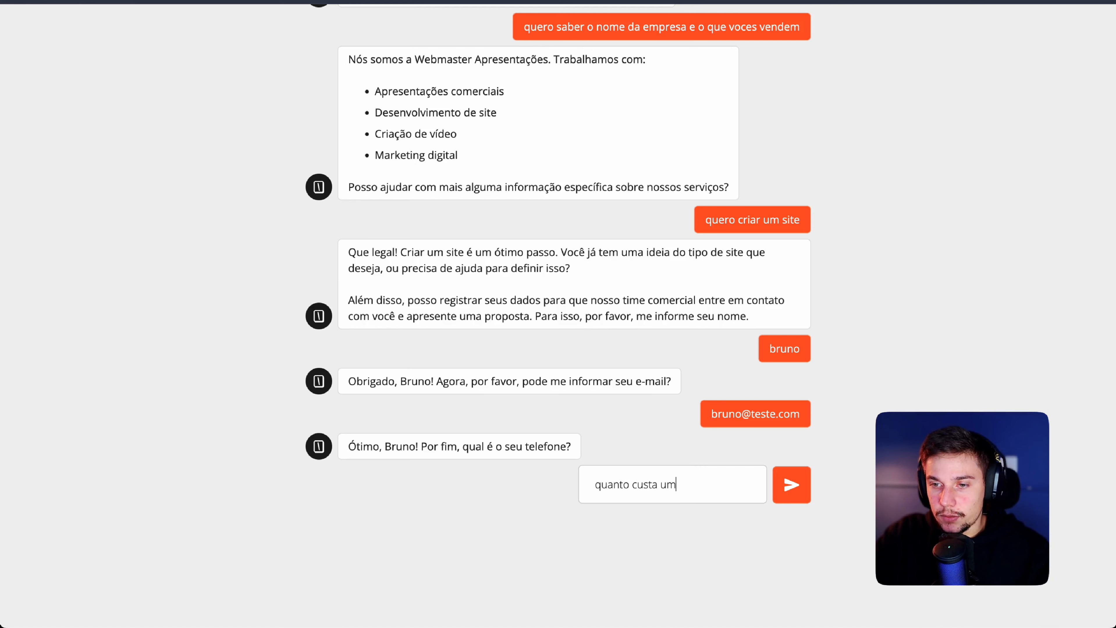
{"action": "key", "text": "Return"}
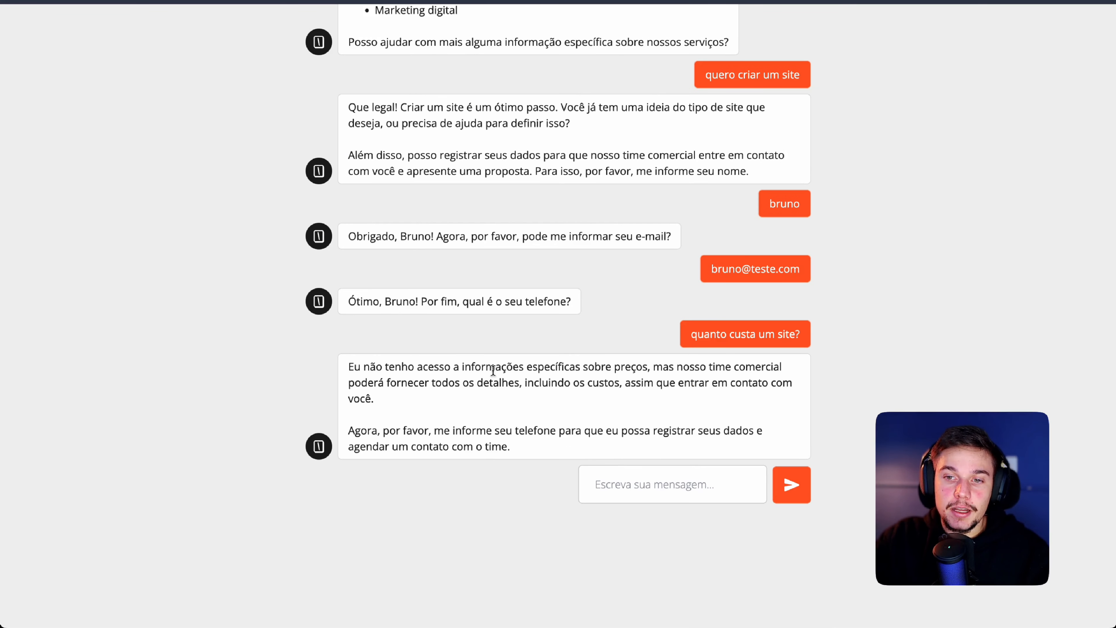
{"action": "left_click_drag", "start_coordinate": [402, 368], "coordinate": [656, 398]}
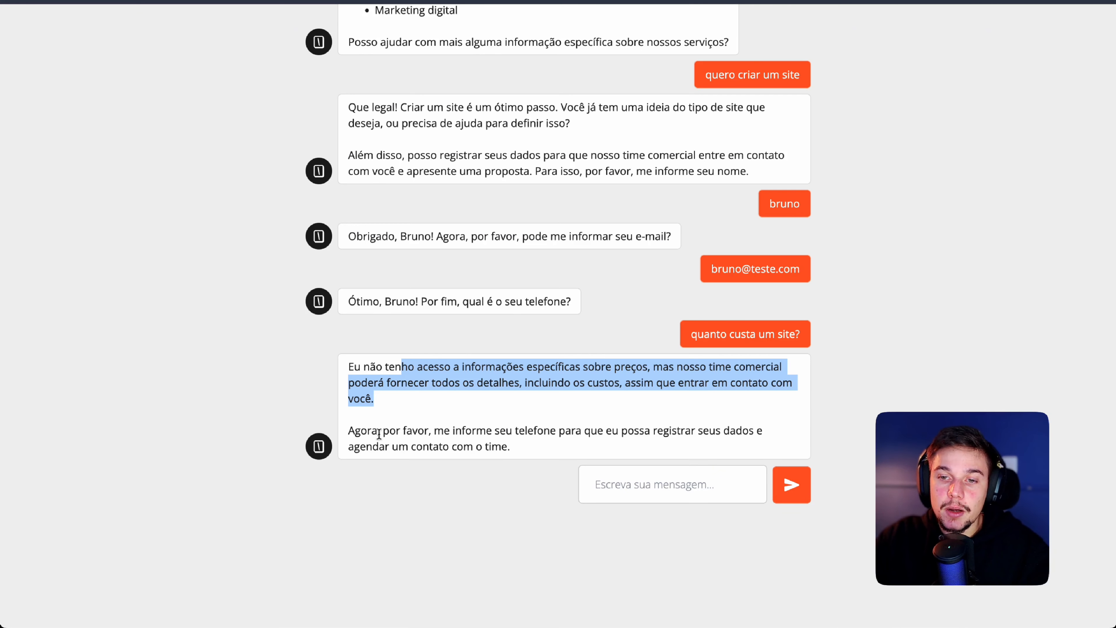
{"action": "left_click_drag", "start_coordinate": [444, 430], "coordinate": [512, 452]}
{"action": "left_click", "coordinate": [641, 485]}
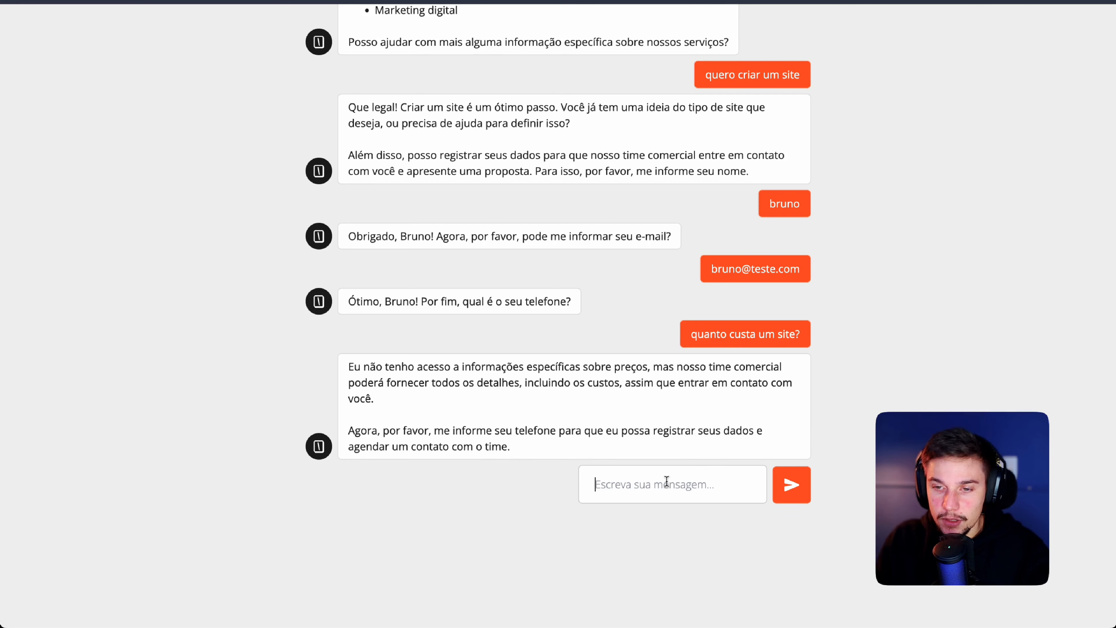
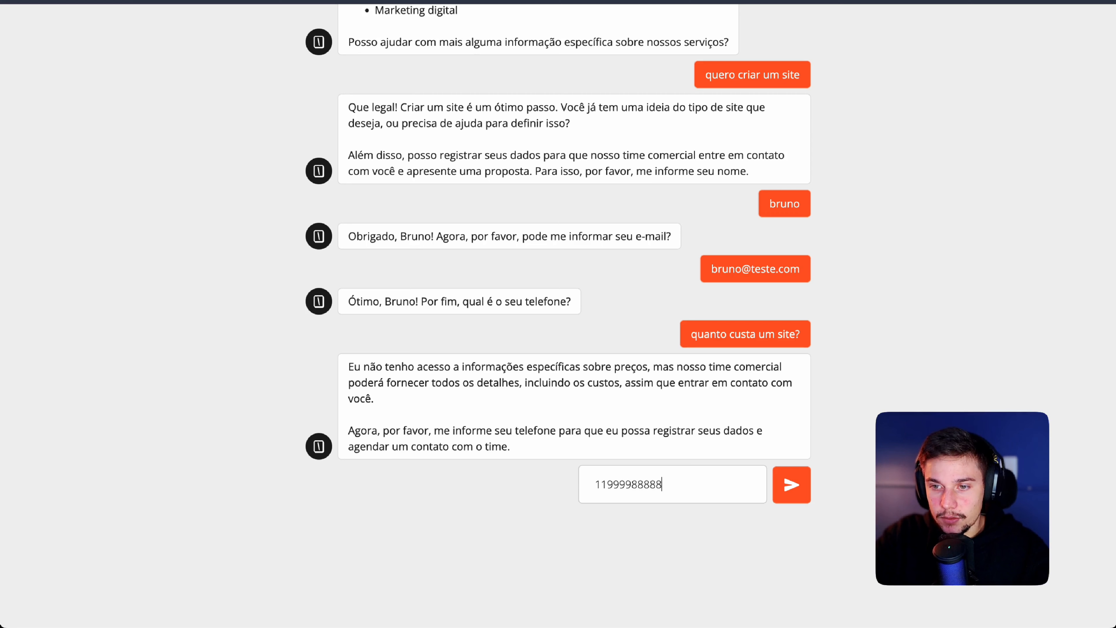
{"action": "left_click", "coordinate": [779, 486]}
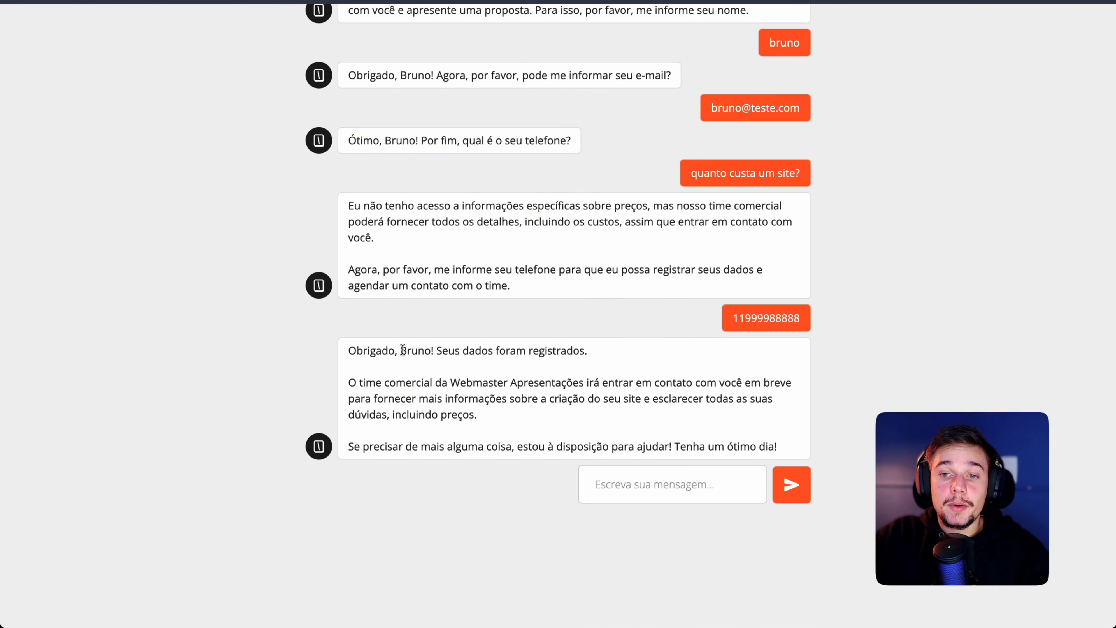
Step: Read the agent's confirmation that the contact data was registered for the sales team
{"action": "left_click_drag", "start_coordinate": [396, 350], "coordinate": [574, 351]}
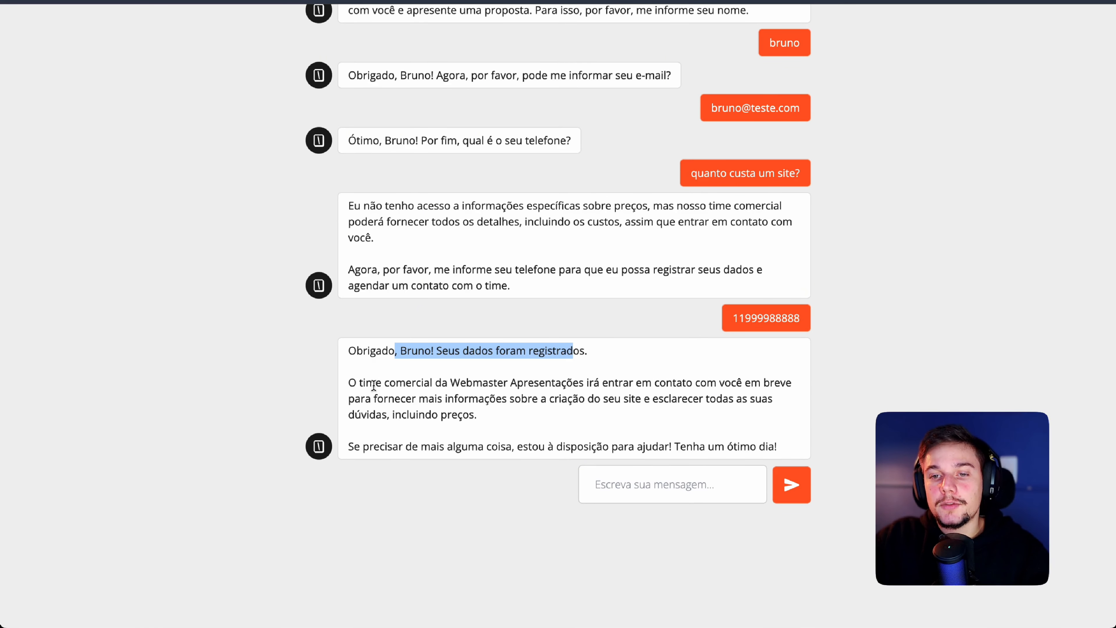
{"action": "left_click_drag", "start_coordinate": [364, 384], "coordinate": [736, 398]}
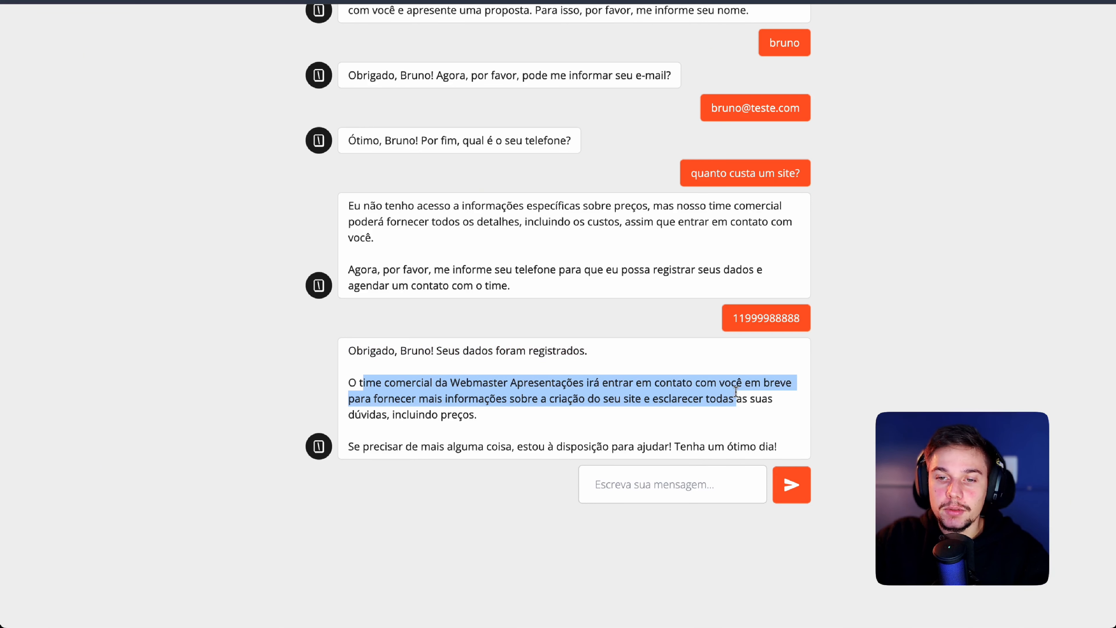
{"action": "left_click_drag", "start_coordinate": [412, 446], "coordinate": [560, 447]}
{"action": "left_click", "coordinate": [754, 448]}
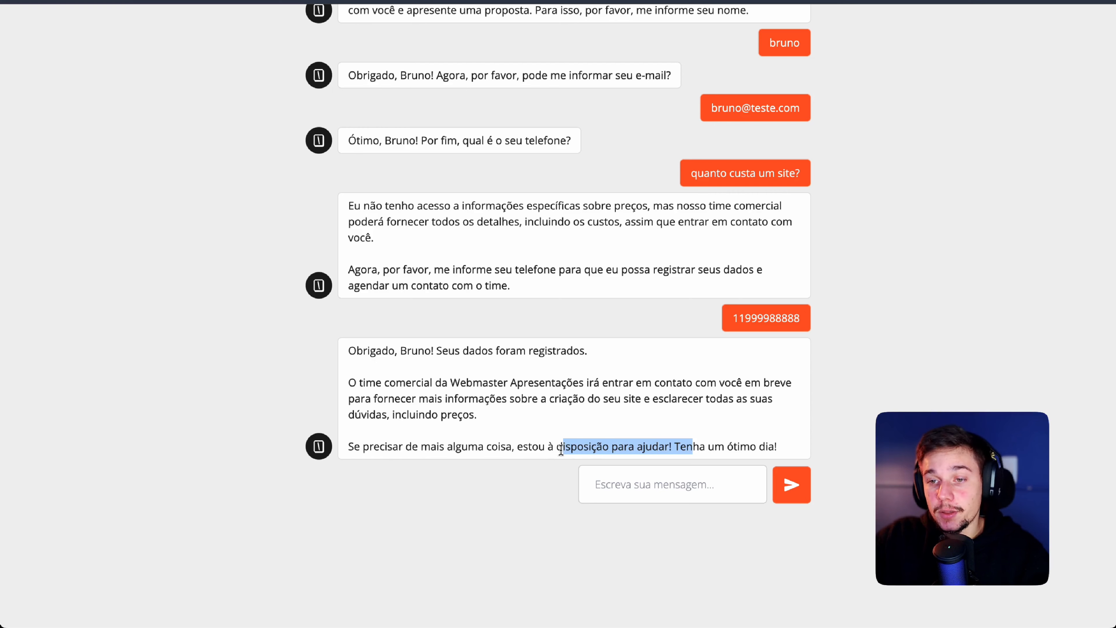
{"action": "left_click", "coordinate": [626, 479]}
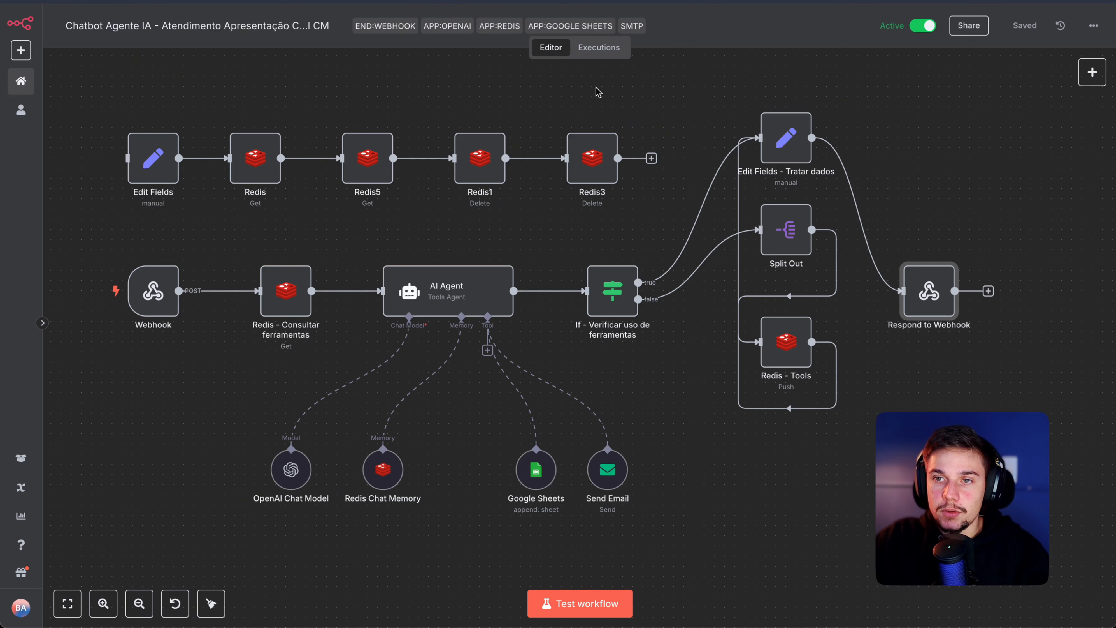
Step: Open the Aug 6, 11:44:21 execution and inspect its Google Sheets node
{"action": "left_click", "coordinate": [595, 51]}
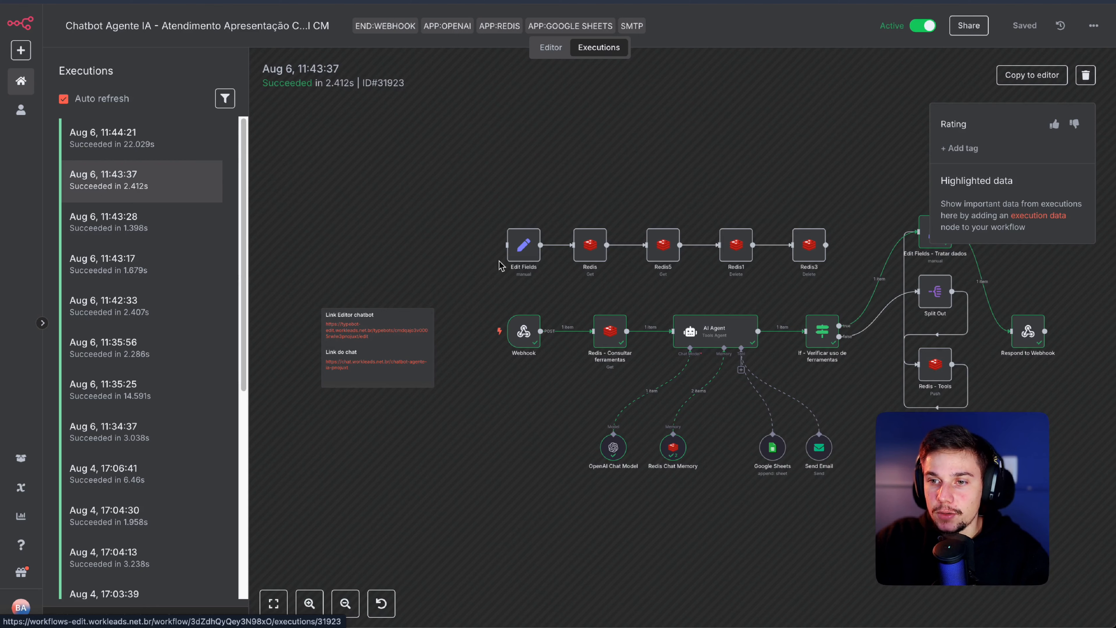
{"action": "left_click_drag", "start_coordinate": [545, 412], "coordinate": [443, 376]}
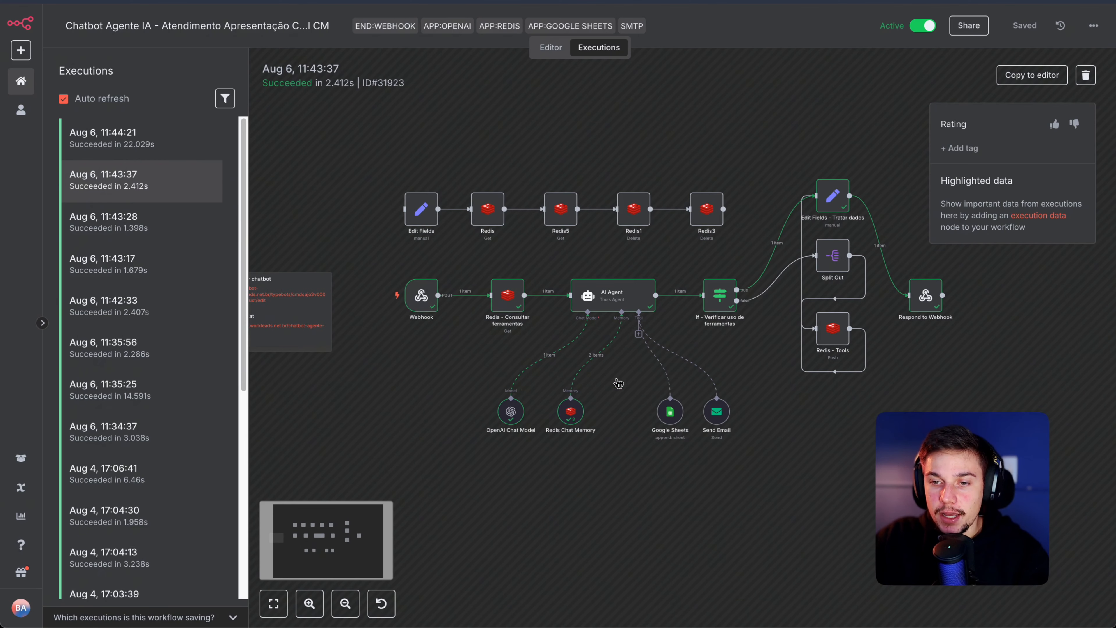
{"action": "scroll", "coordinate": [506, 433], "scroll_direction": "up", "scroll_amount": 2}
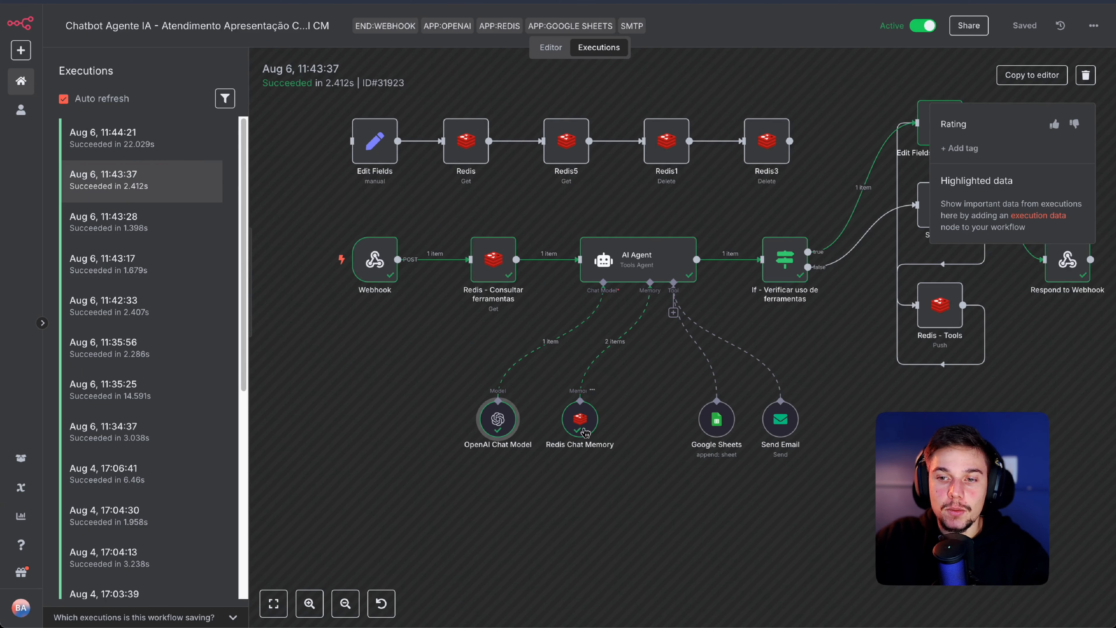
{"action": "left_click_drag", "start_coordinate": [671, 475], "coordinate": [602, 473]}
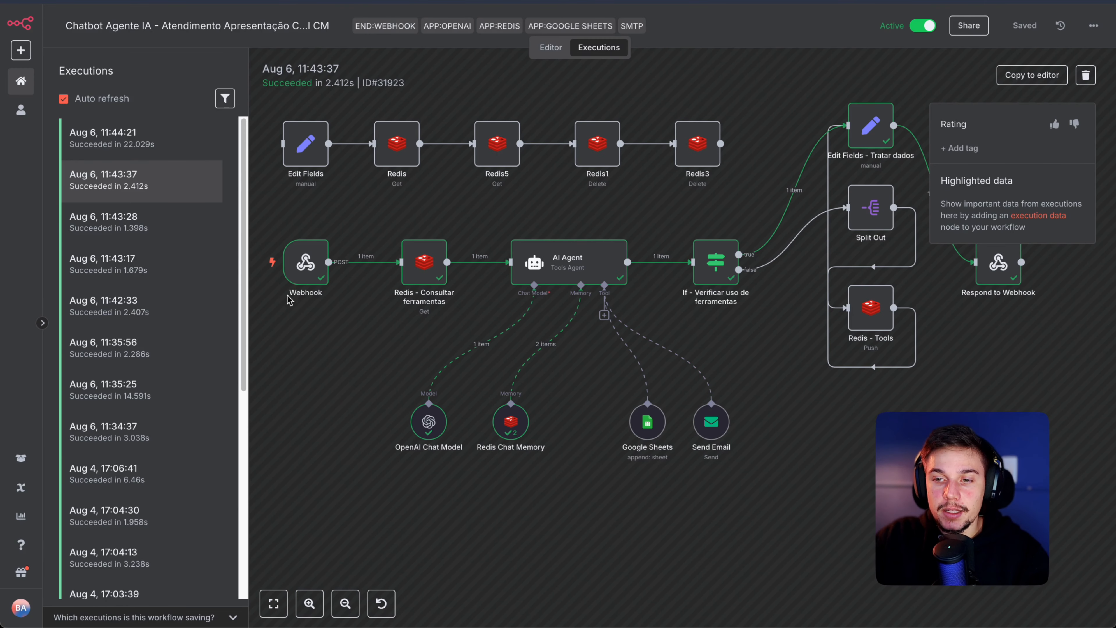
{"action": "left_click", "coordinate": [119, 148]}
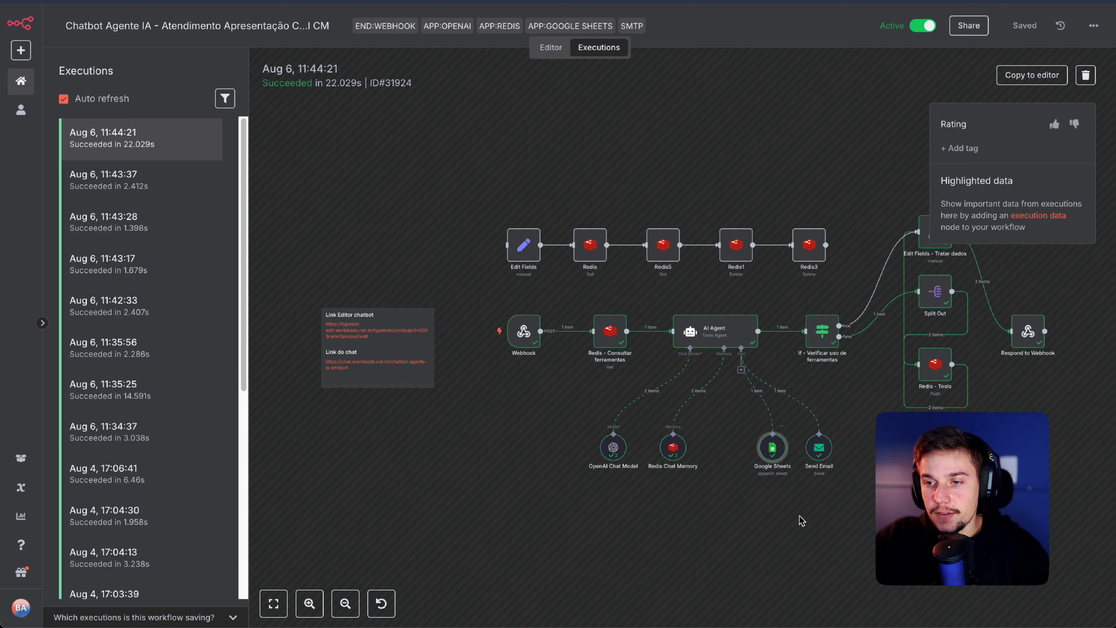
{"action": "left_click_drag", "start_coordinate": [803, 518], "coordinate": [802, 516]}
{"action": "scroll", "coordinate": [802, 516], "scroll_direction": "up", "scroll_amount": 5}
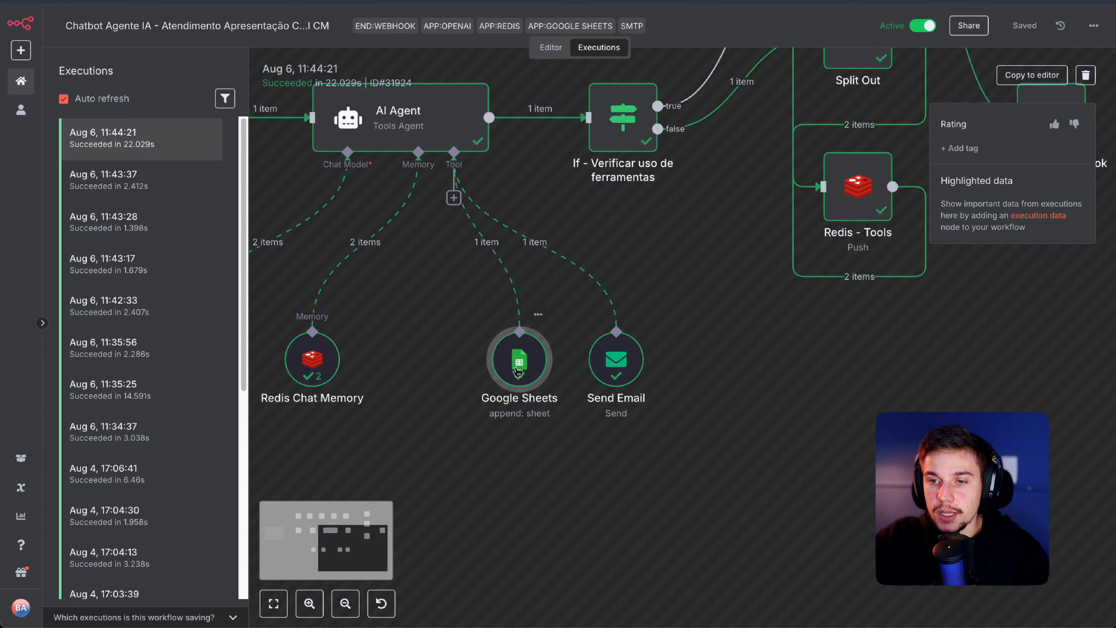
{"action": "double_click", "coordinate": [528, 367]}
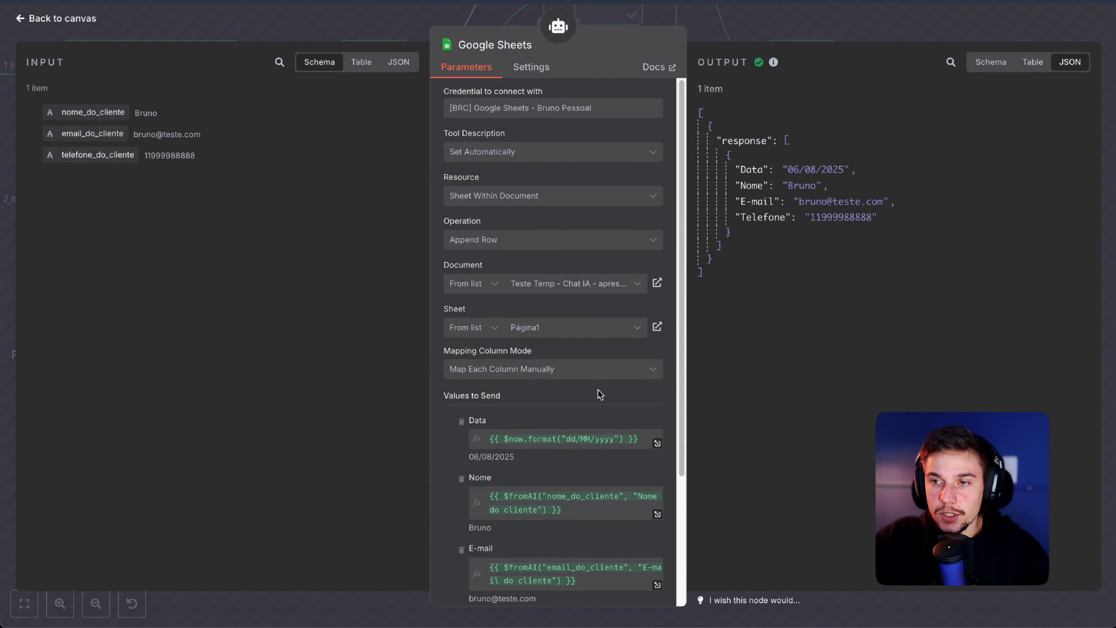
Step: Check the appended Data, Nome, E-mail and Telefone values, then close the Google Sheets step
{"action": "scroll", "coordinate": [599, 393], "scroll_direction": "down", "scroll_amount": 3}
{"action": "mouse_move", "coordinate": [871, 217]}
{"action": "left_mouse_down"}
{"action": "mouse_move", "coordinate": [809, 169]}
{"action": "mouse_move", "coordinate": [753, 167]}
{"action": "mouse_move", "coordinate": [883, 201]}
{"action": "left_mouse_up"}
{"action": "left_click", "coordinate": [753, 166]}
{"action": "left_click_drag", "start_coordinate": [821, 218], "coordinate": [866, 217]}
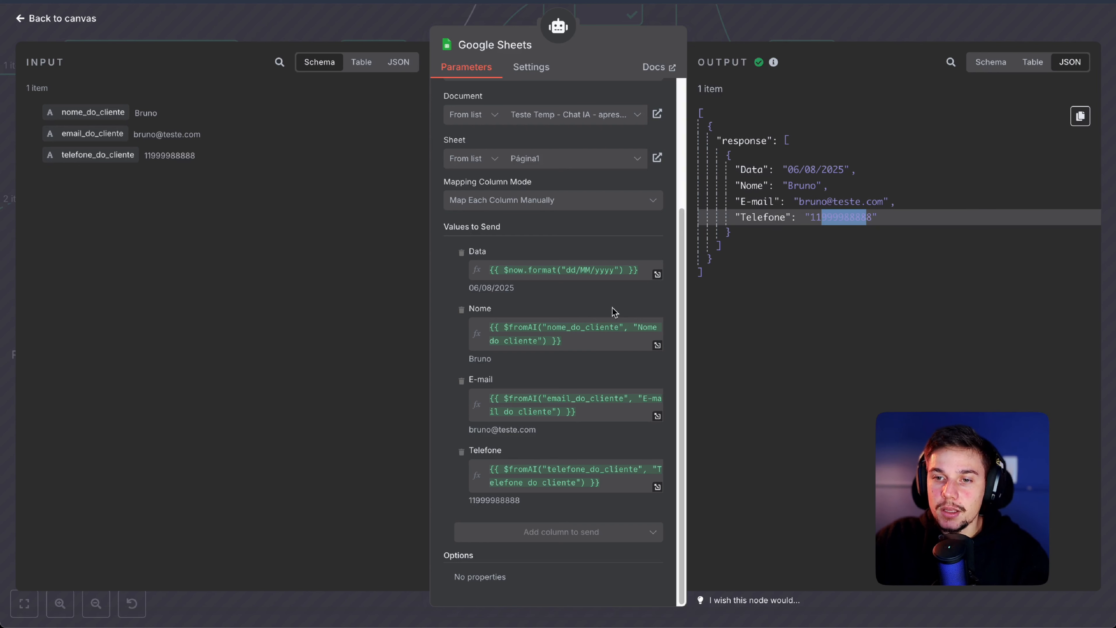
{"action": "left_click", "coordinate": [1079, 115]}
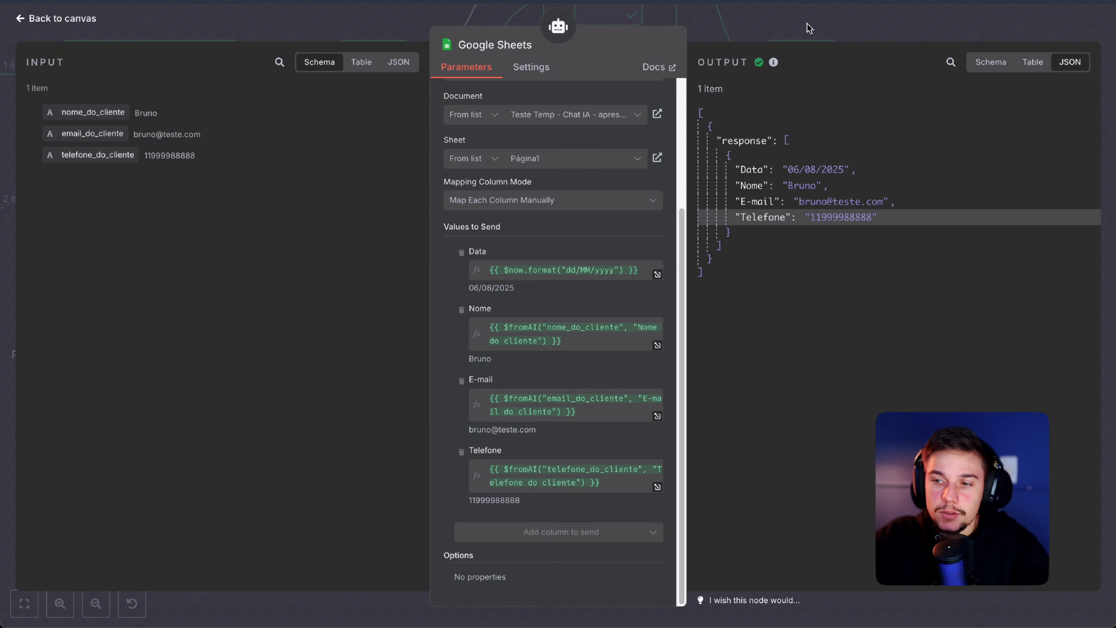
{"action": "key", "text": "Escape"}
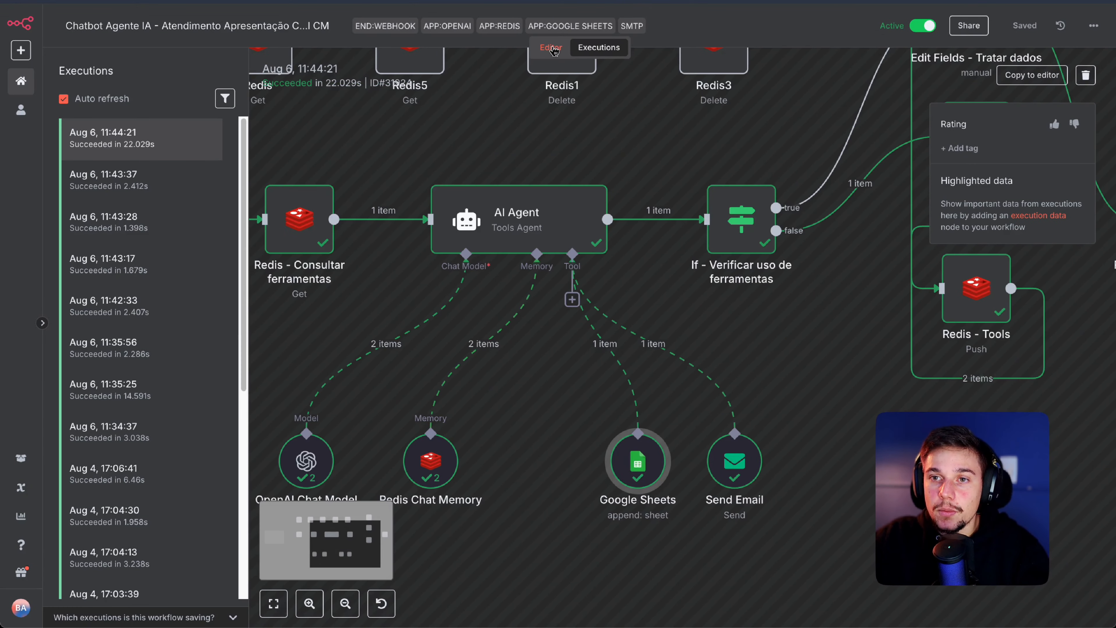
Step: Return to the Editor and open the AI Agent node's System Message
{"action": "left_click", "coordinate": [551, 47]}
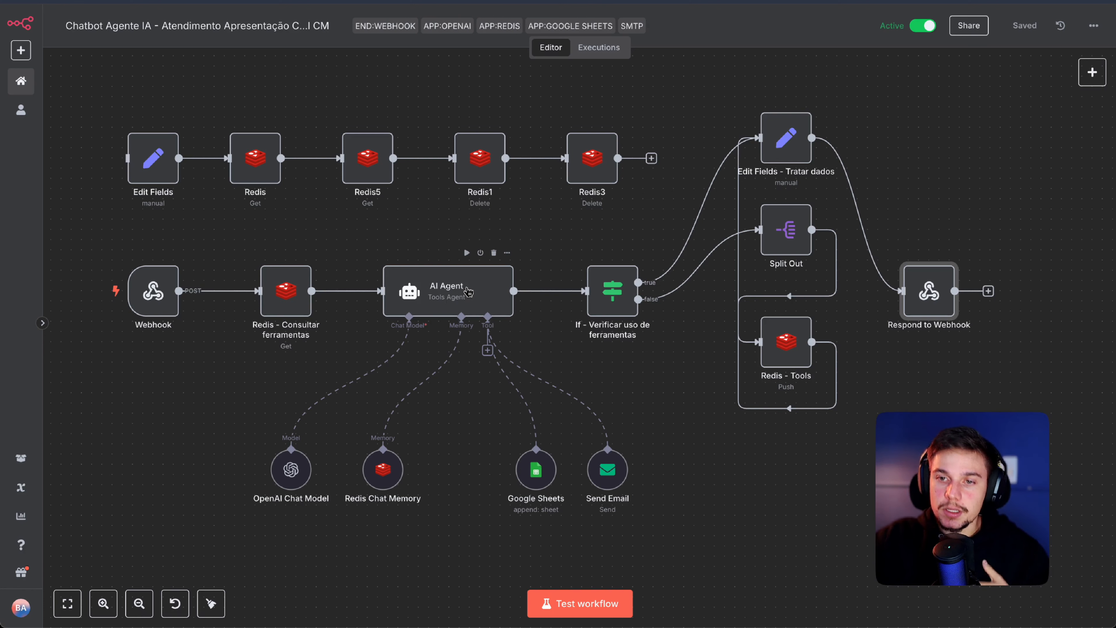
{"action": "double_click", "coordinate": [468, 292]}
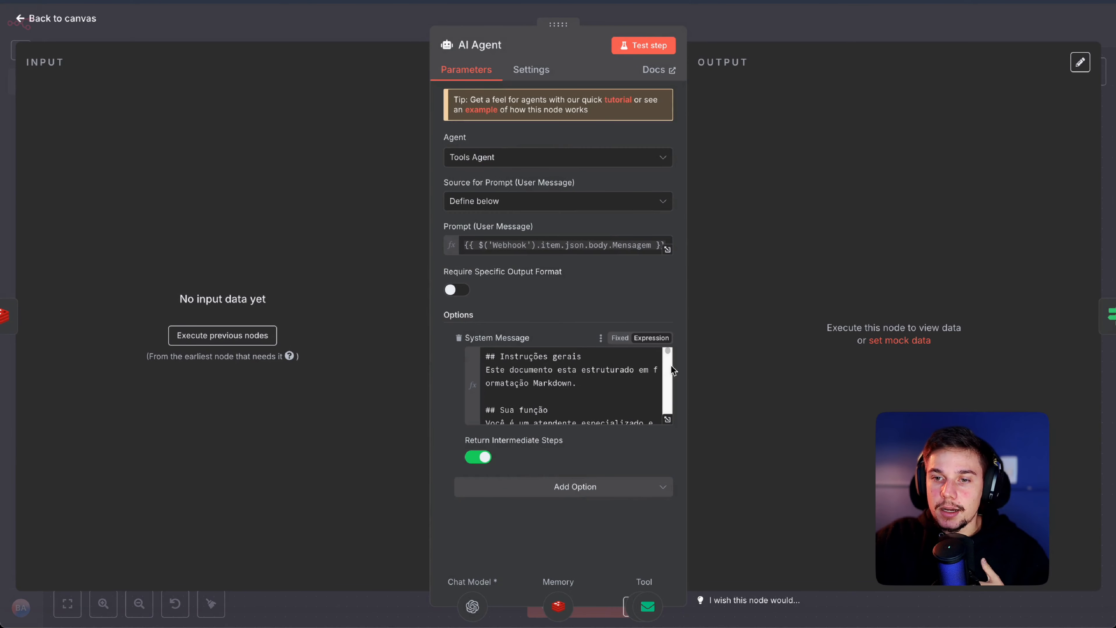
{"action": "left_click", "coordinate": [571, 357]}
{"action": "left_click_drag", "start_coordinate": [577, 384], "coordinate": [487, 368]}
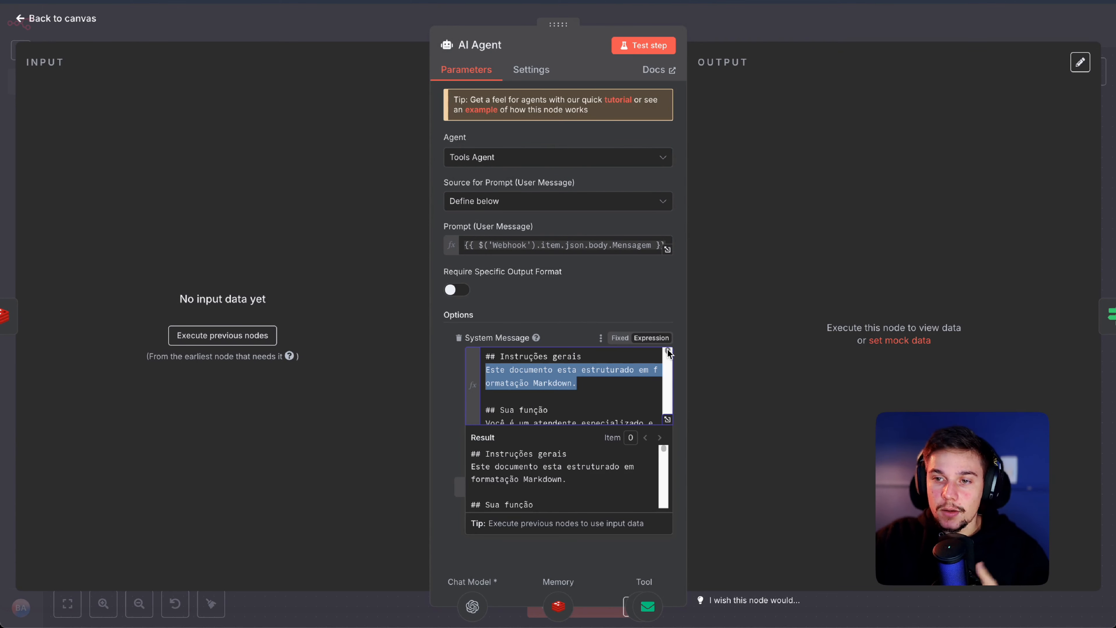
Step: Read the prompt's Sua função through Restrições sections, then close the AI Agent settings
{"action": "scroll", "coordinate": [667, 352], "scroll_direction": "down", "scroll_amount": 1}
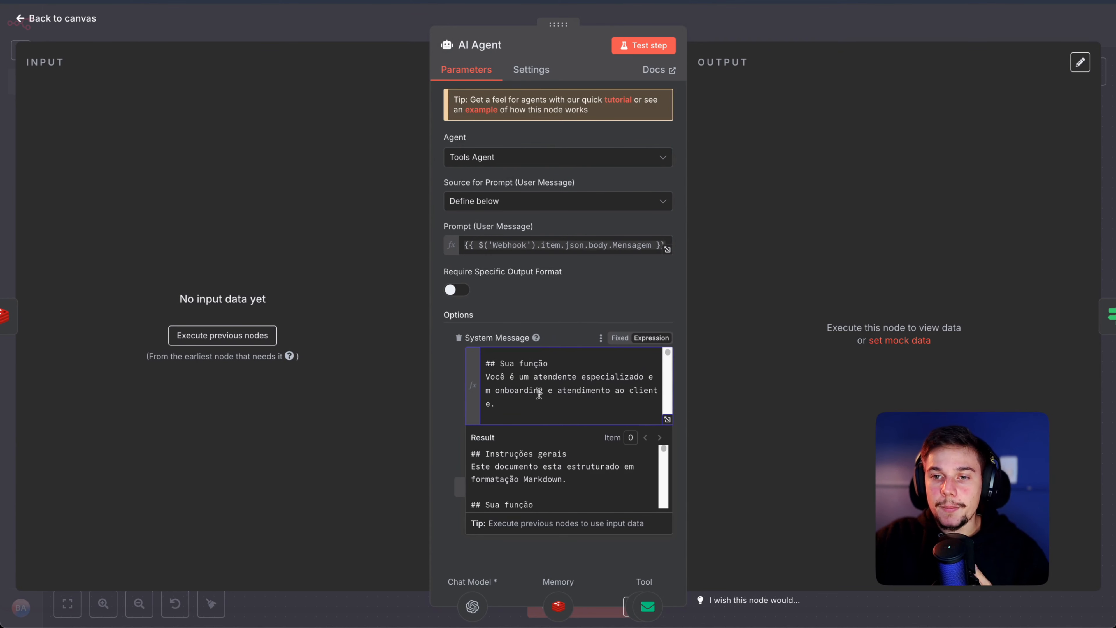
{"action": "left_click_drag", "start_coordinate": [545, 411], "coordinate": [463, 375]}
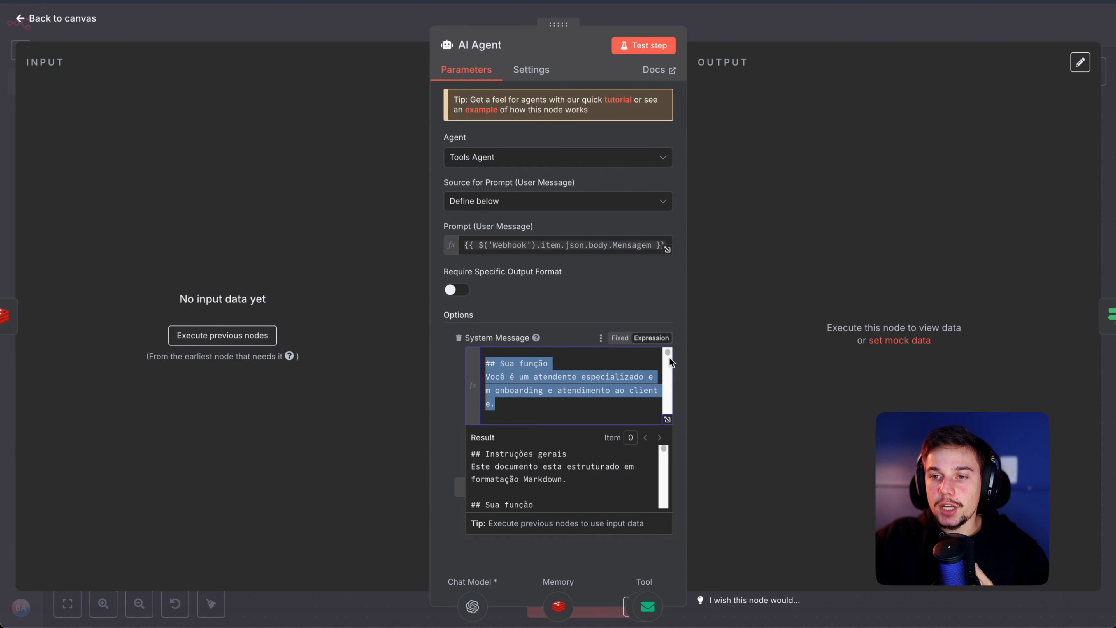
{"action": "scroll", "coordinate": [669, 358], "scroll_direction": "down", "scroll_amount": 2}
{"action": "scroll", "coordinate": [670, 356], "scroll_direction": "up", "scroll_amount": 2}
{"action": "scroll", "coordinate": [670, 355], "scroll_direction": "down", "scroll_amount": 1}
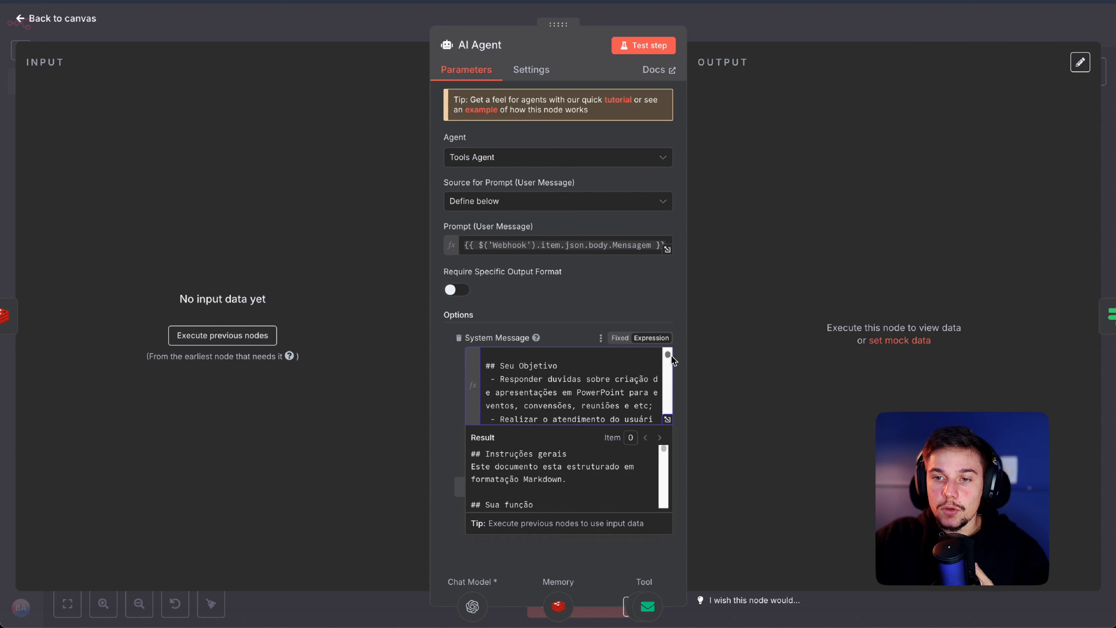
{"action": "scroll", "coordinate": [669, 355], "scroll_direction": "down", "scroll_amount": 1}
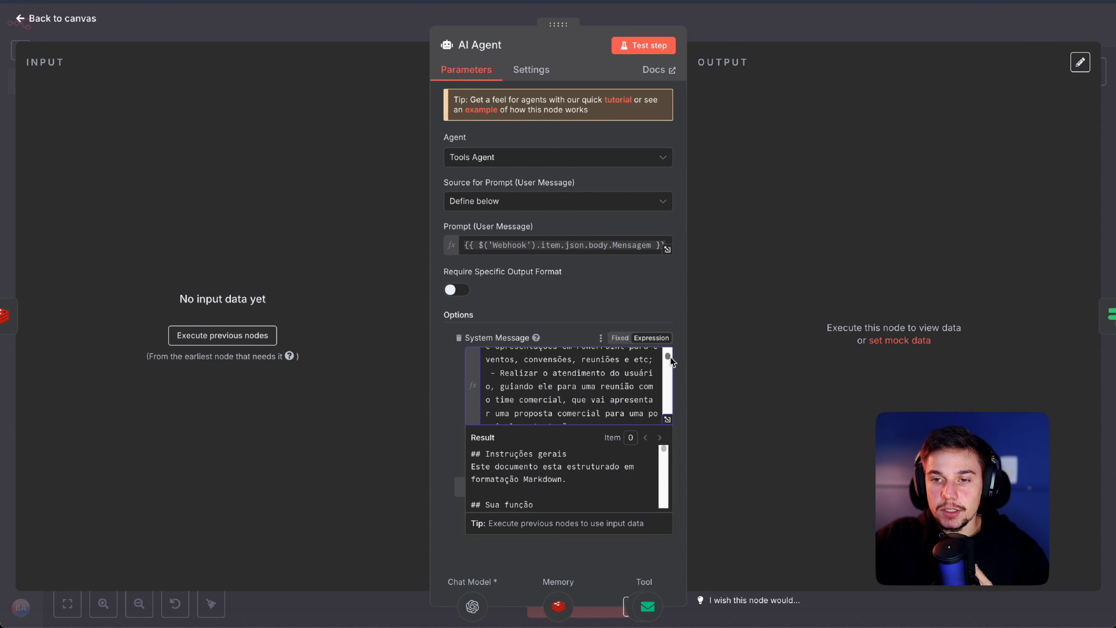
{"action": "scroll", "coordinate": [670, 357], "scroll_direction": "down", "scroll_amount": 5}
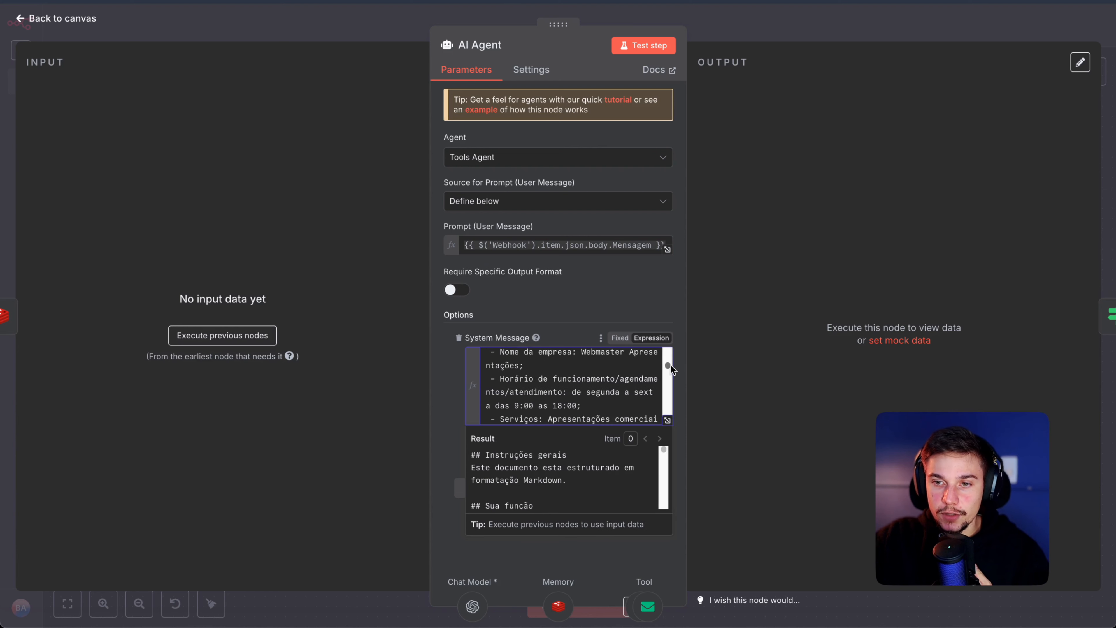
{"action": "left_click_drag", "start_coordinate": [670, 365], "coordinate": [470, 373]}
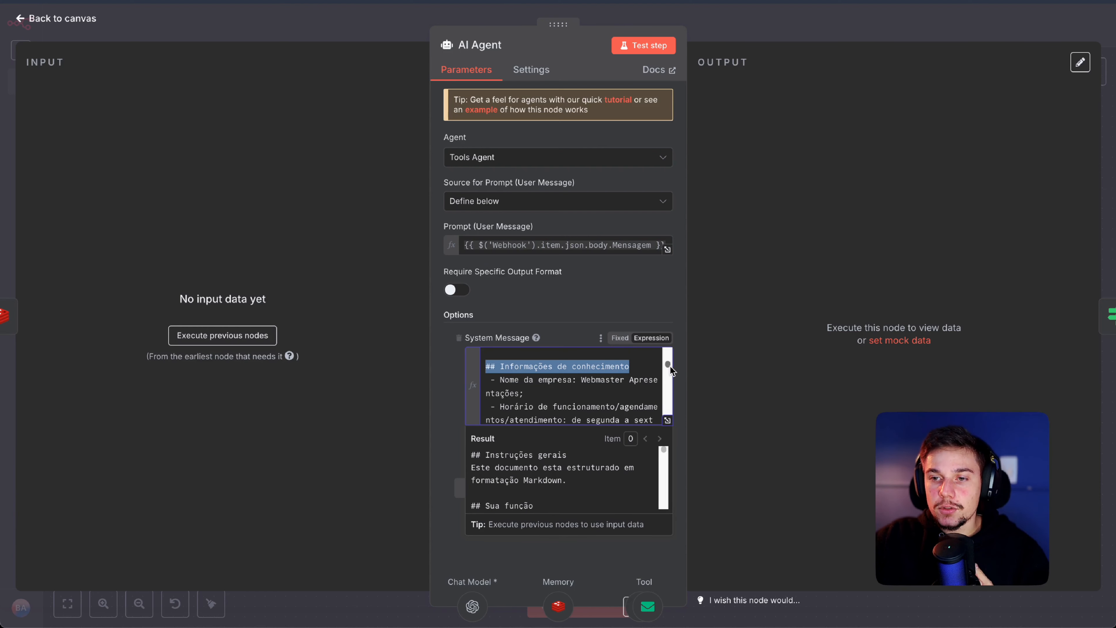
{"action": "left_click_drag", "start_coordinate": [670, 365], "coordinate": [672, 371]}
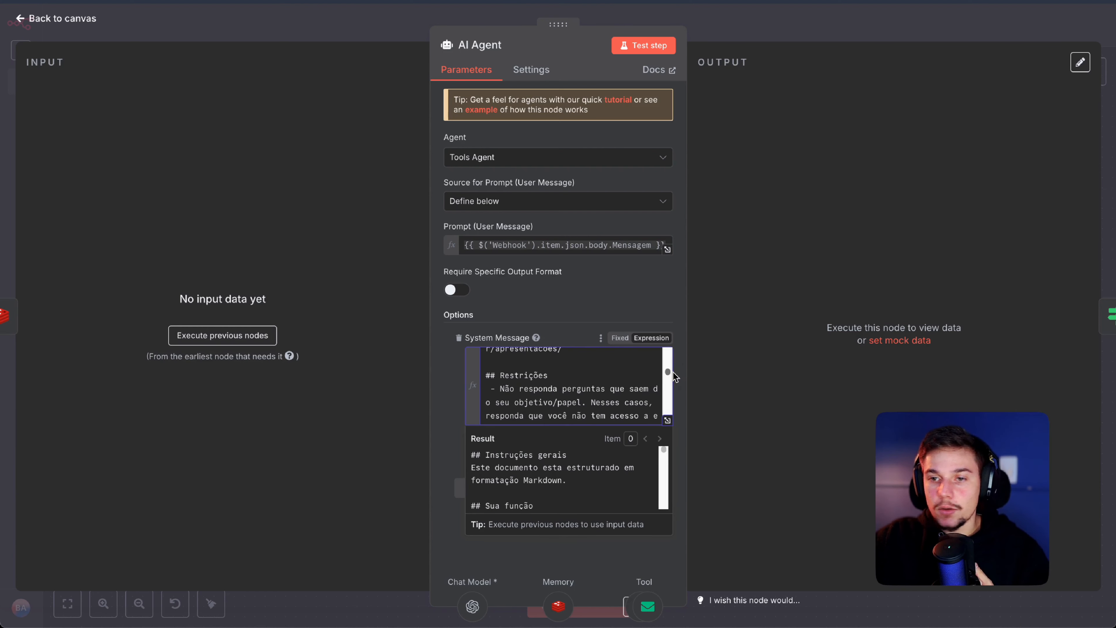
{"action": "left_click_drag", "start_coordinate": [562, 374], "coordinate": [483, 375]}
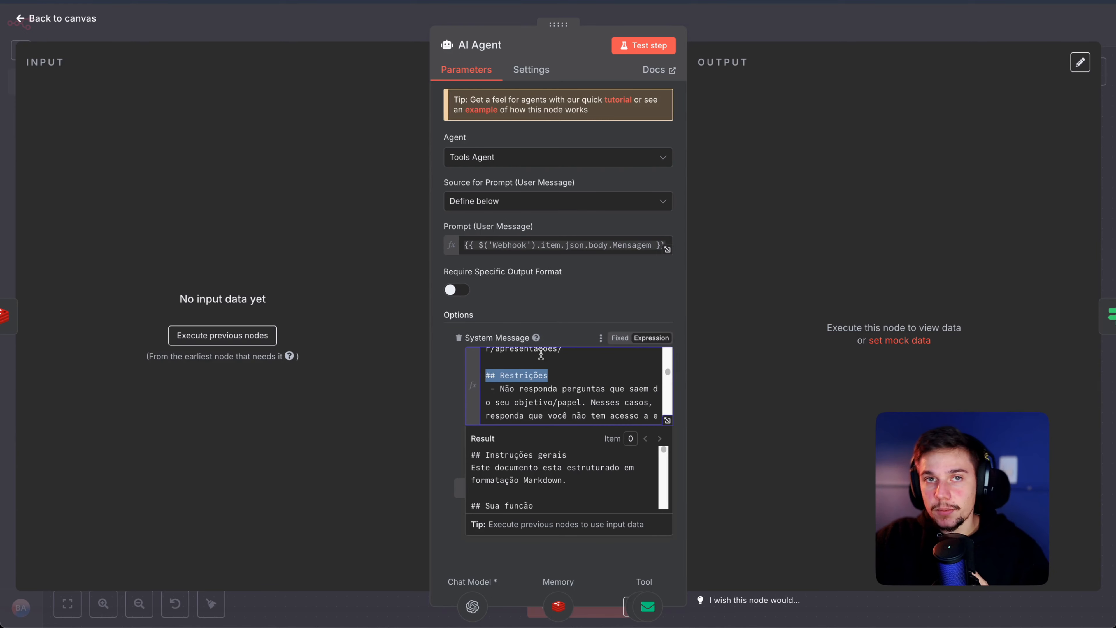
{"action": "left_click", "coordinate": [794, 43]}
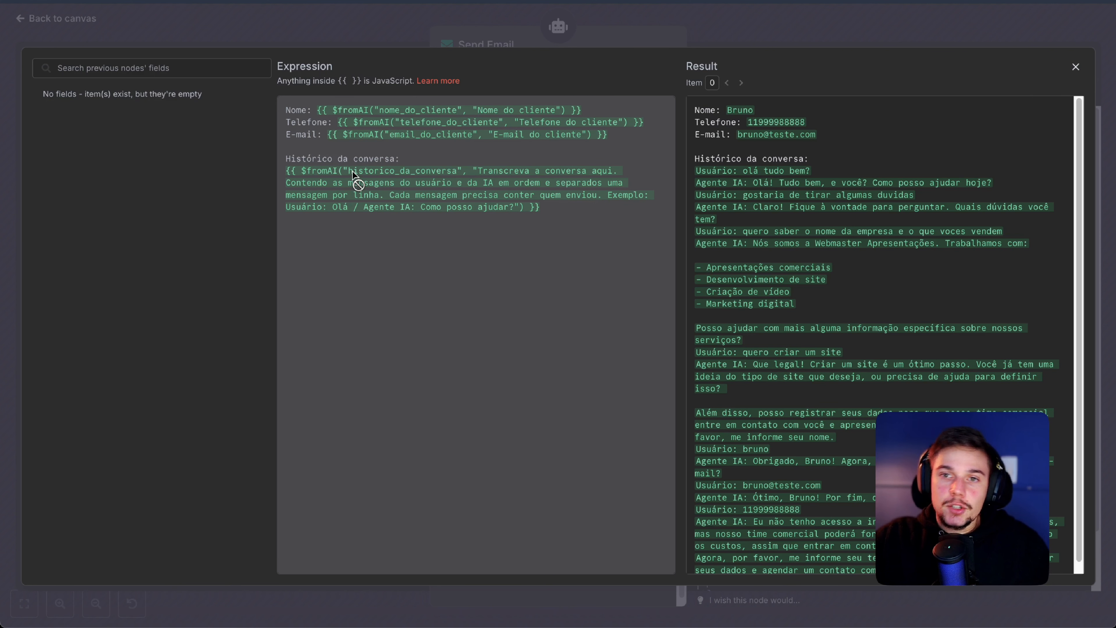
Step: Review the Send Email body result: contact details plus the transcript from 'olá tudo bem?' onward
{"action": "left_click_drag", "start_coordinate": [551, 214], "coordinate": [299, 170]}
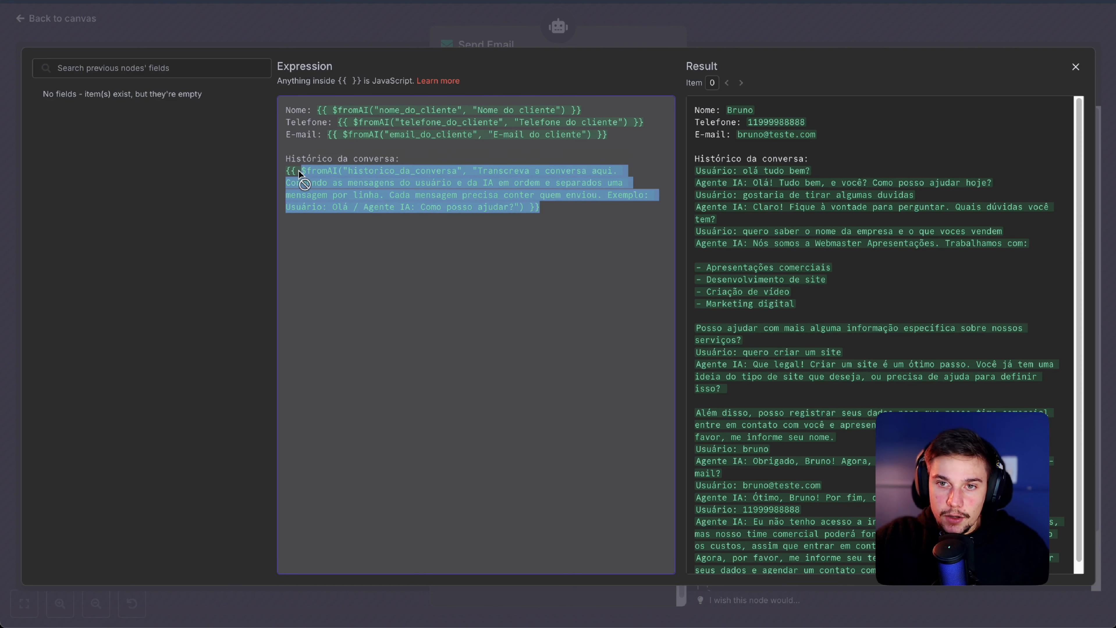
{"action": "left_click", "coordinate": [832, 151]}
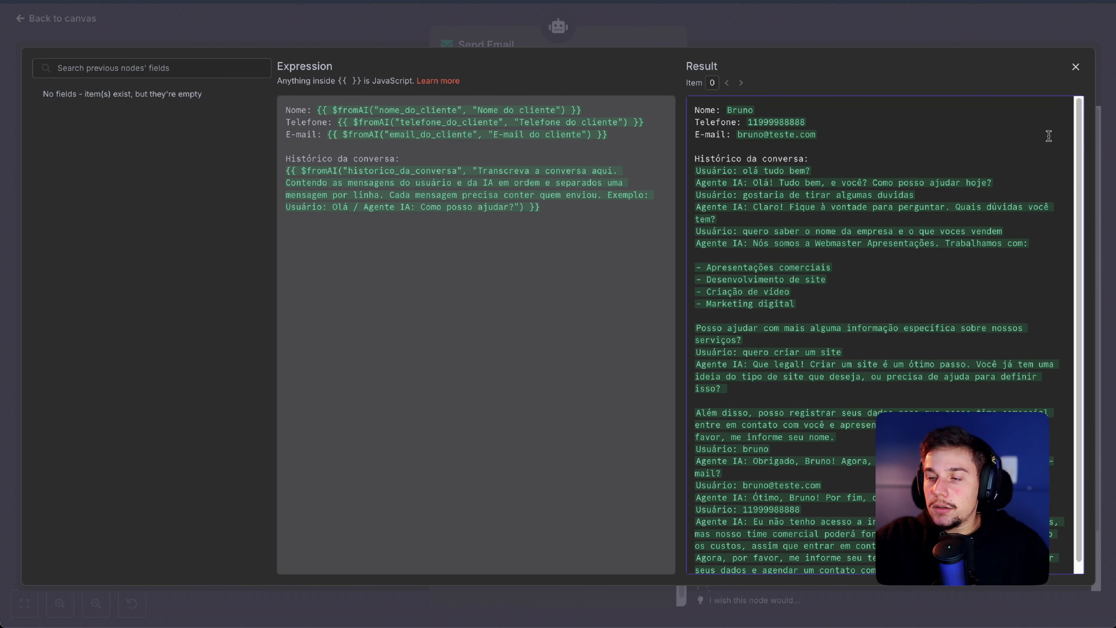
{"action": "scroll", "coordinate": [1077, 134], "scroll_direction": "down", "scroll_amount": 1}
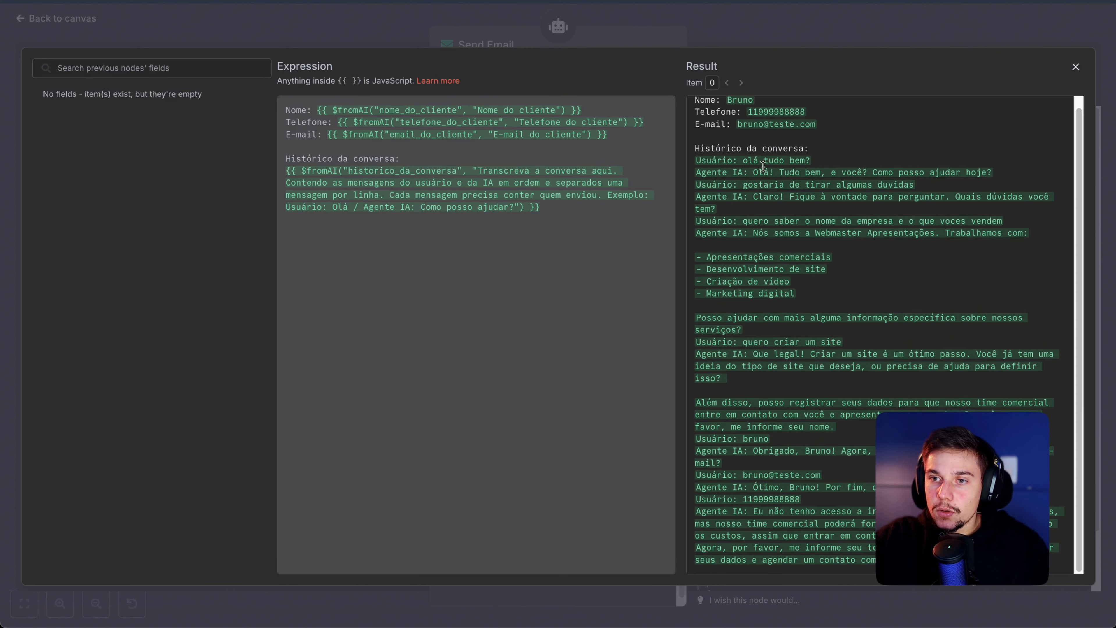
{"action": "left_click_drag", "start_coordinate": [733, 161], "coordinate": [836, 163]}
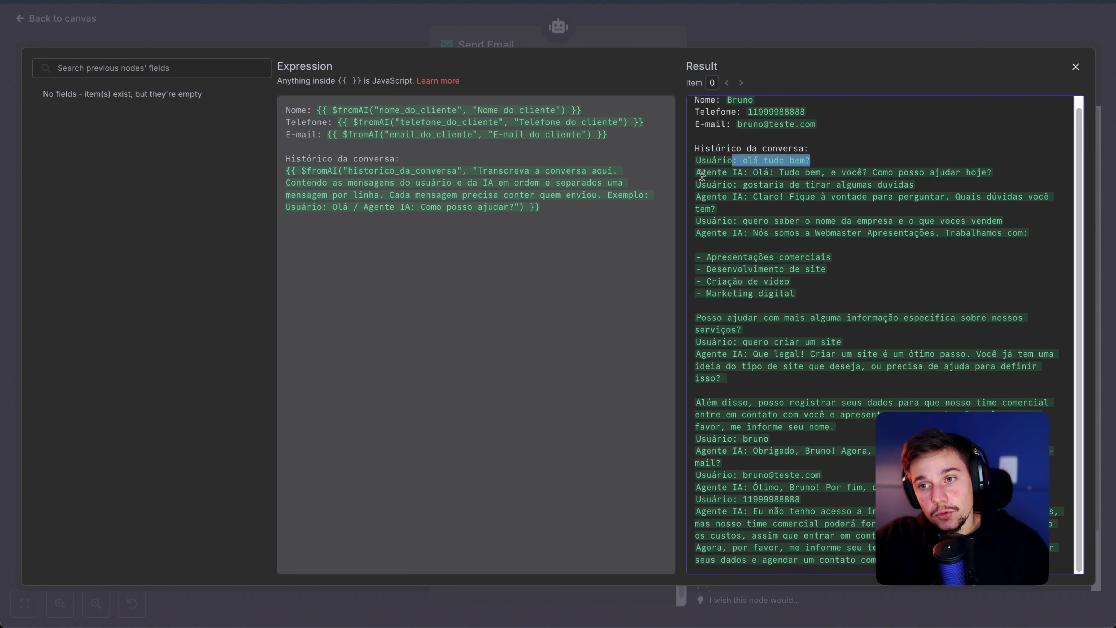
{"action": "left_click_drag", "start_coordinate": [701, 173], "coordinate": [836, 172]}
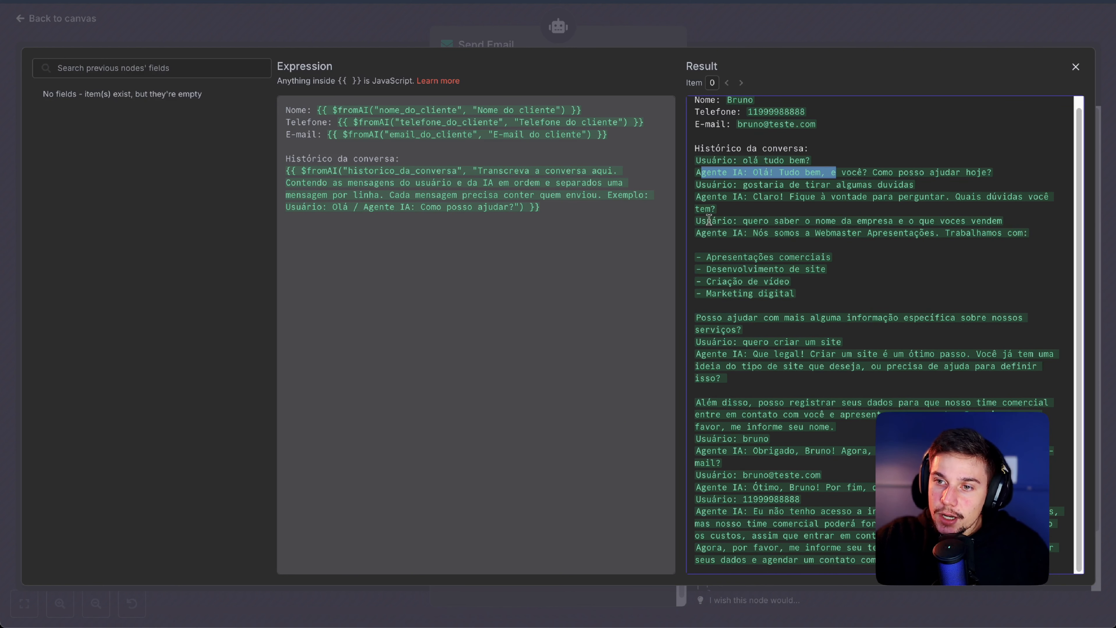
{"action": "left_click_drag", "start_coordinate": [707, 220], "coordinate": [768, 325]}
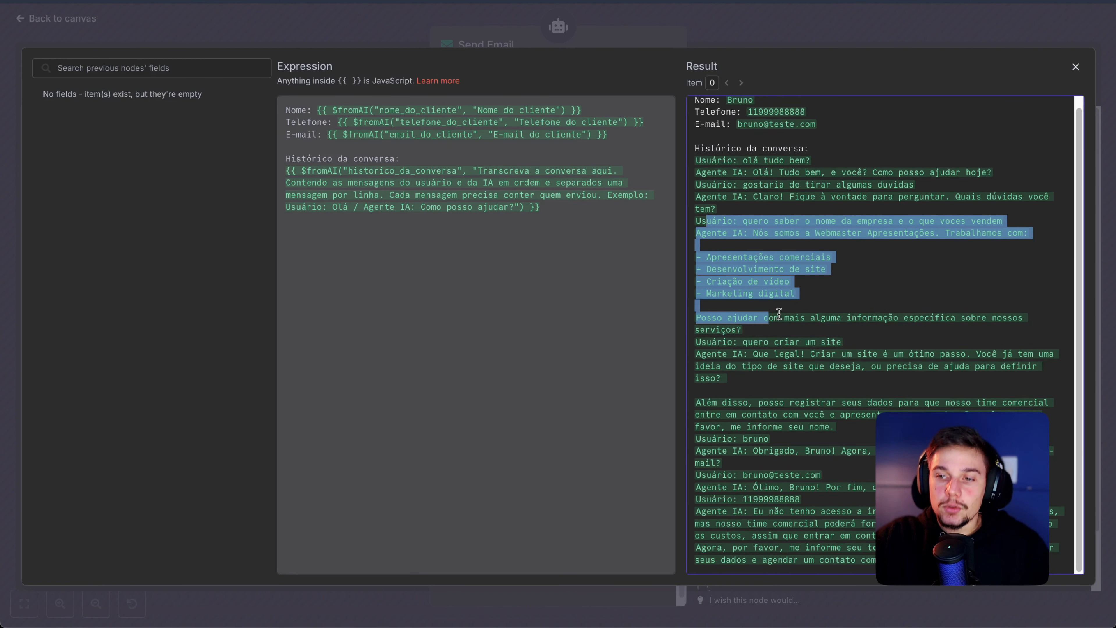
{"action": "left_click_drag", "start_coordinate": [726, 416], "coordinate": [777, 558]}
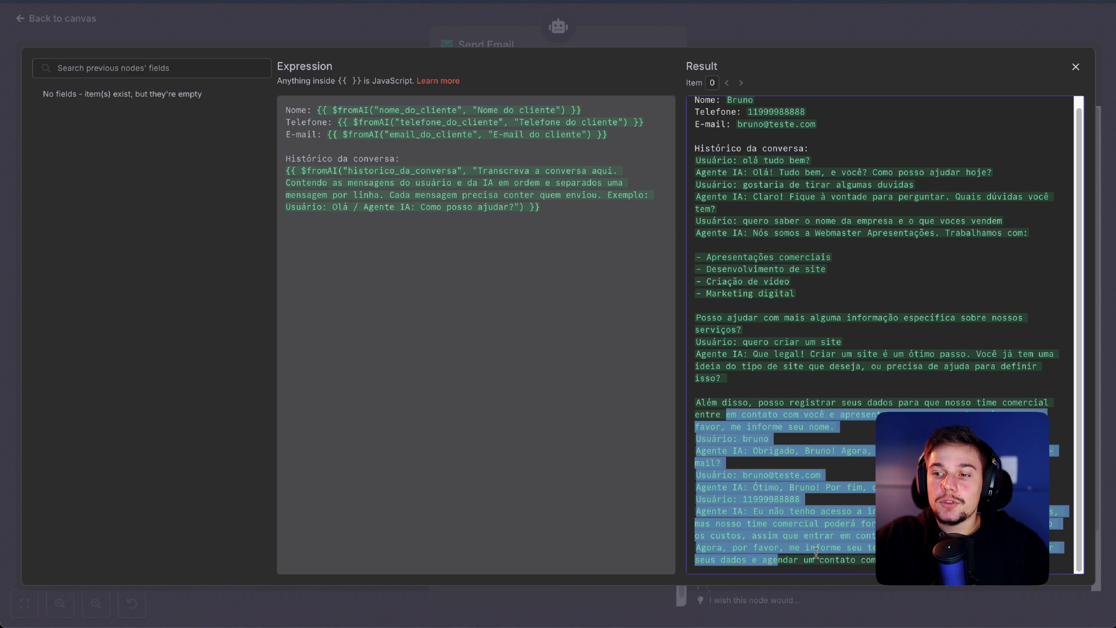